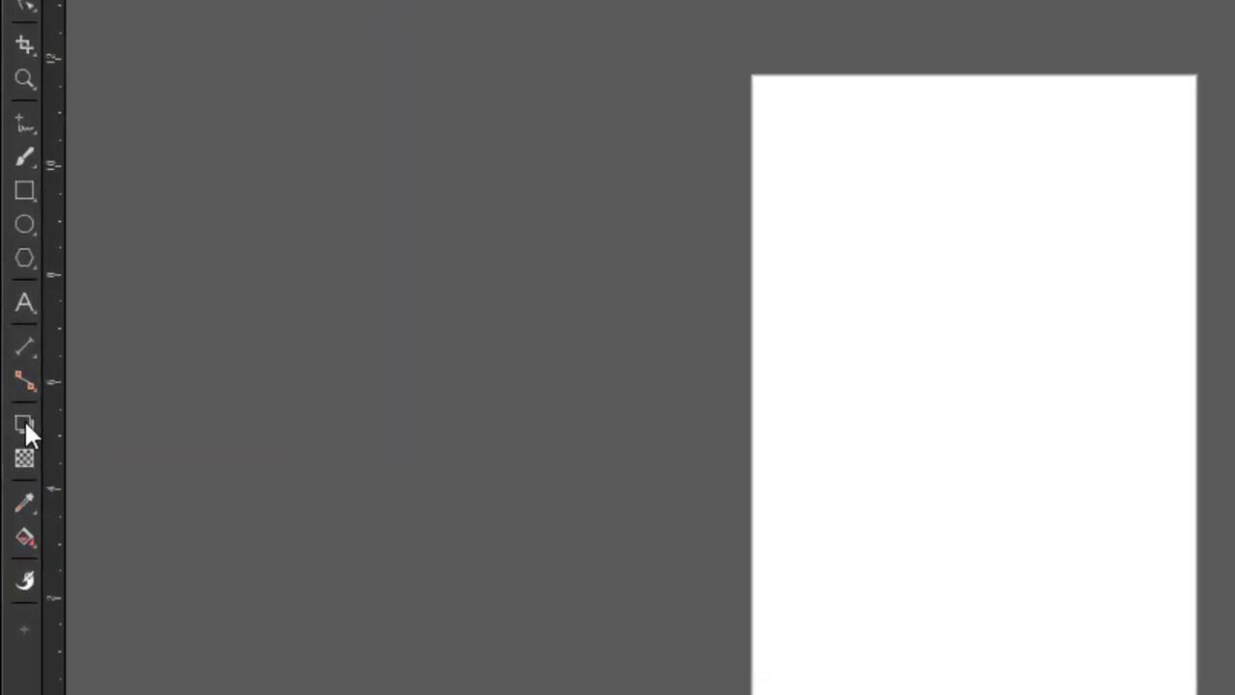
left_click(16, 394)
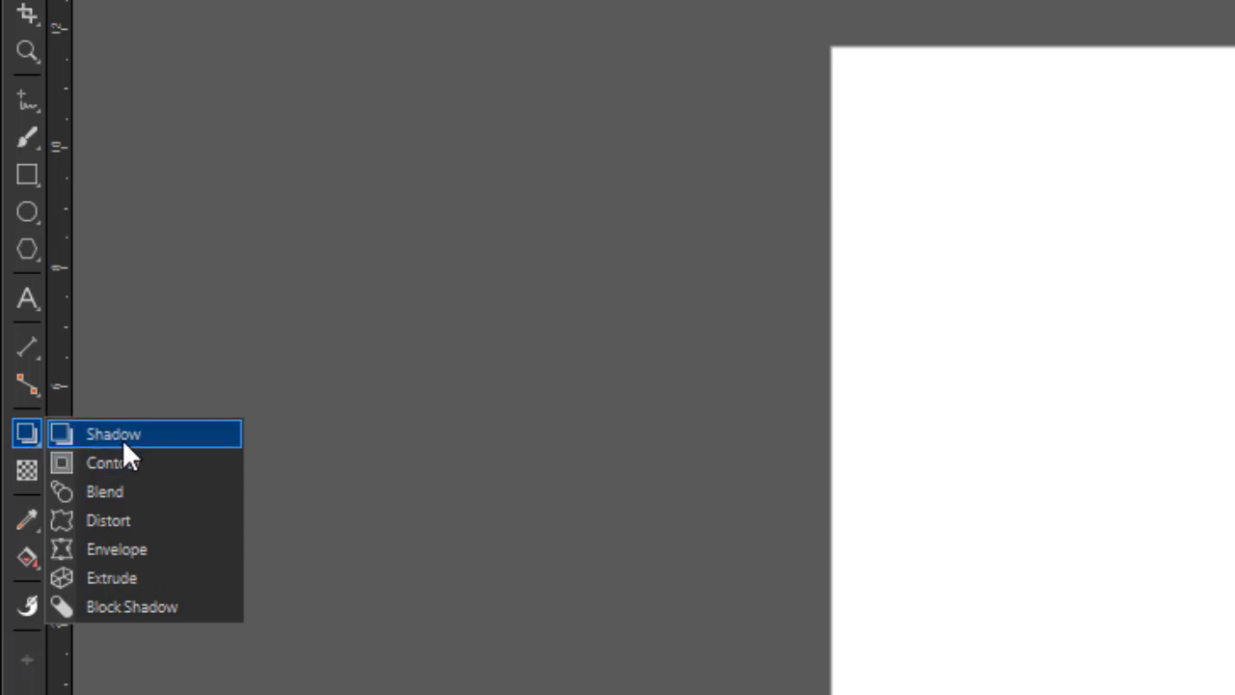
left_click(123, 441)
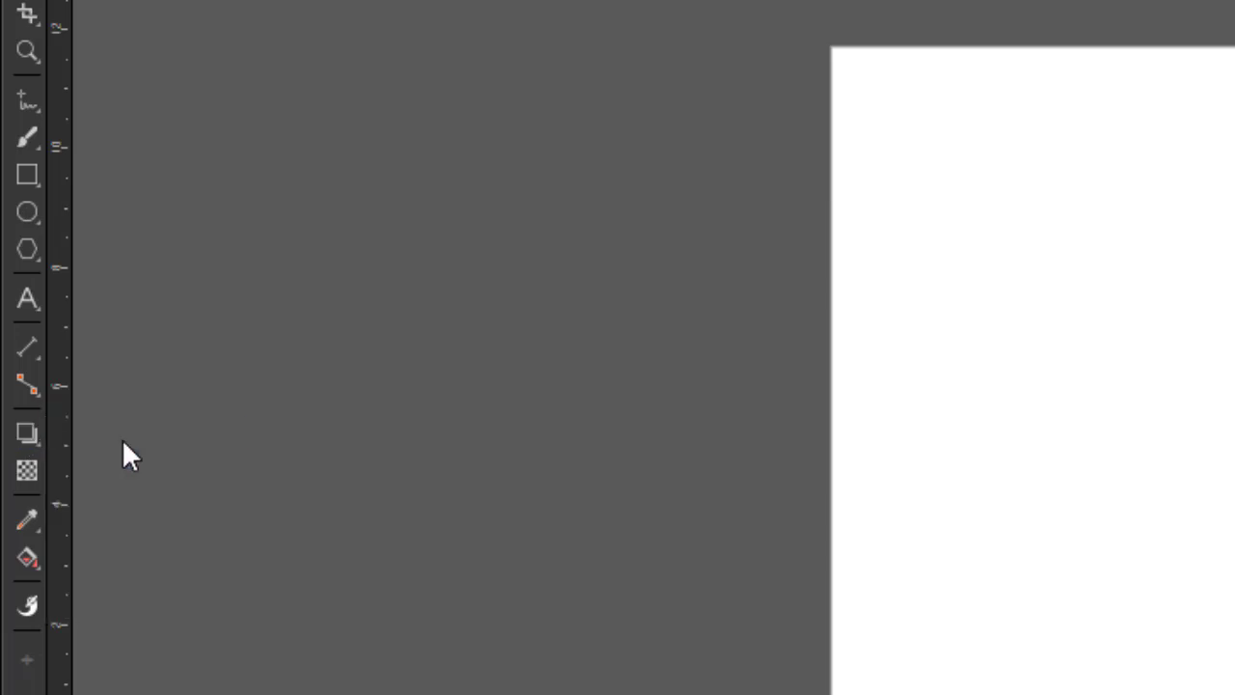
left_click(26, 430)
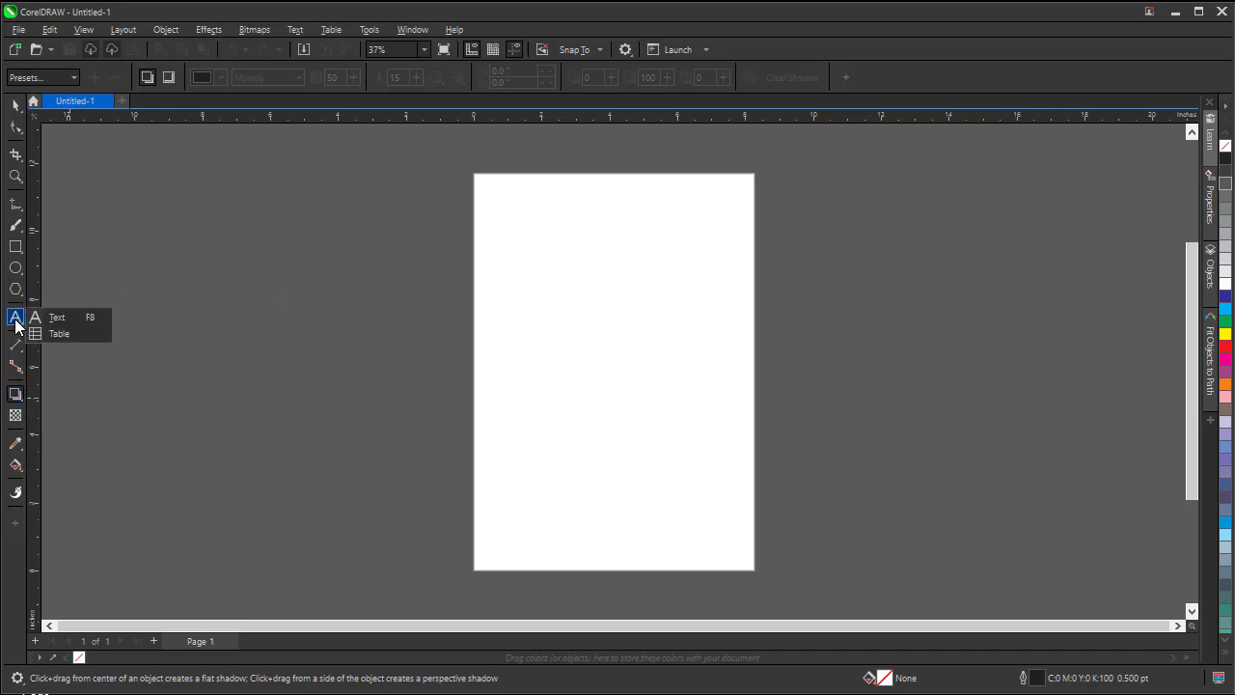
Add the text CORELDRAW on the page with the Text tool
left_click(15, 318)
left_click(535, 358)
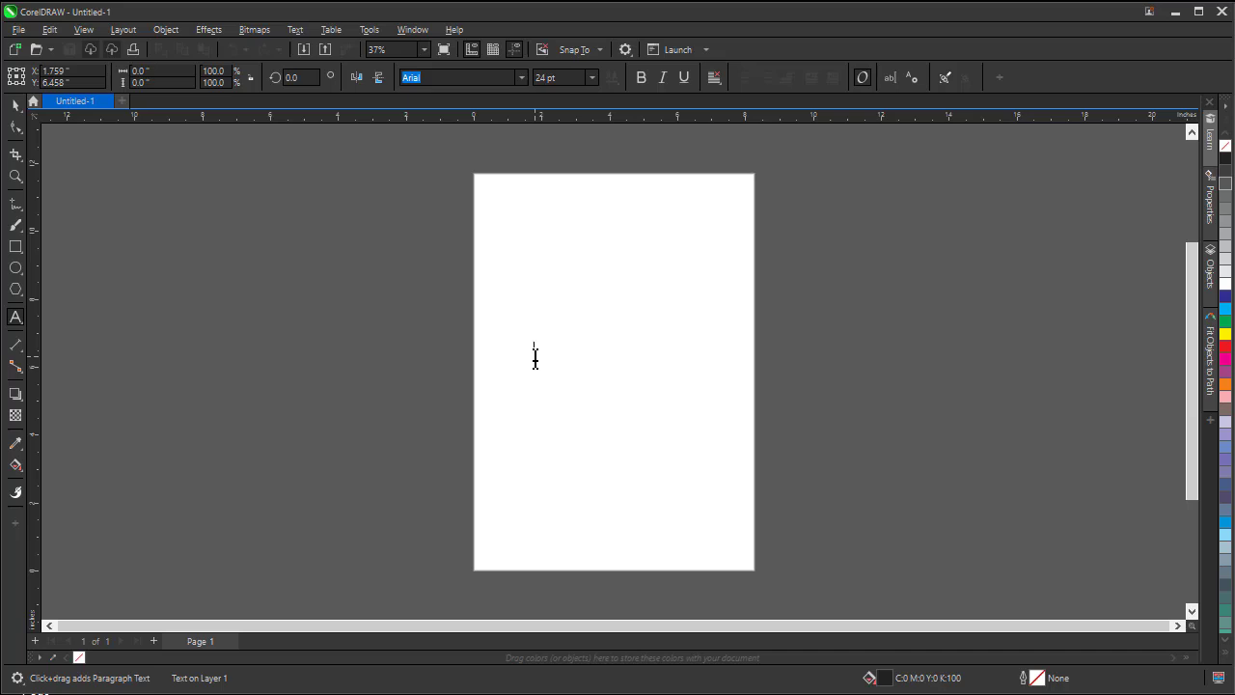
type("CORELDRAW")
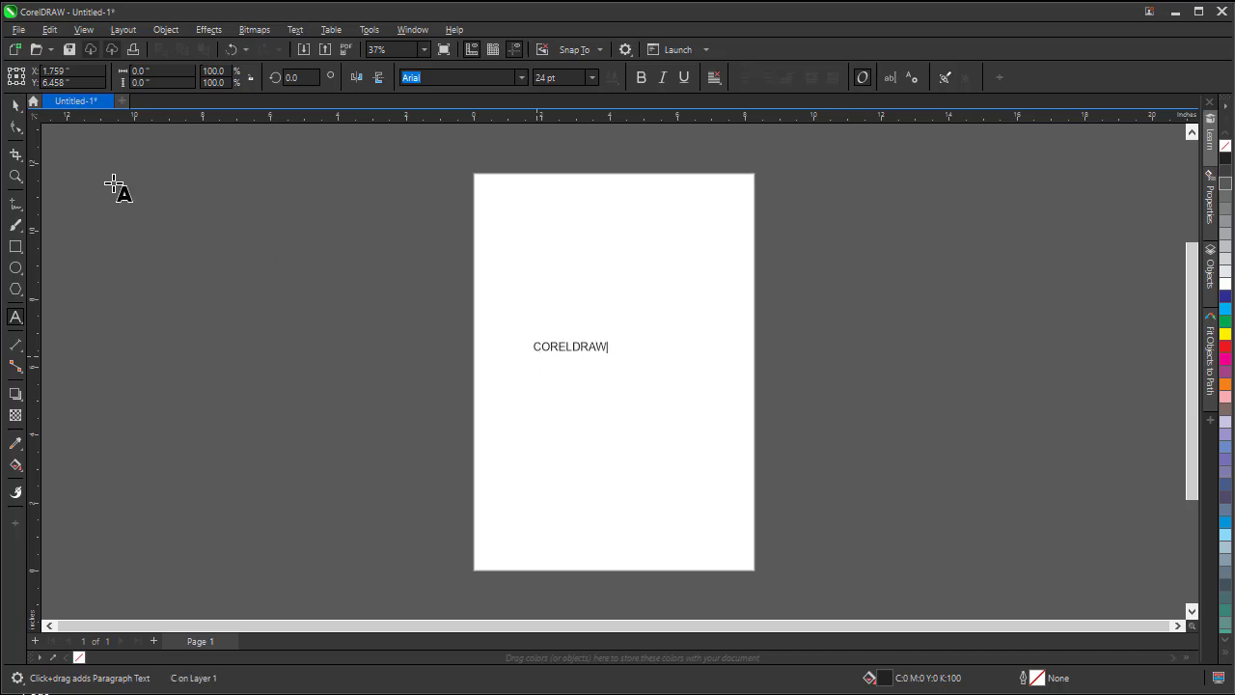
key("Escape")
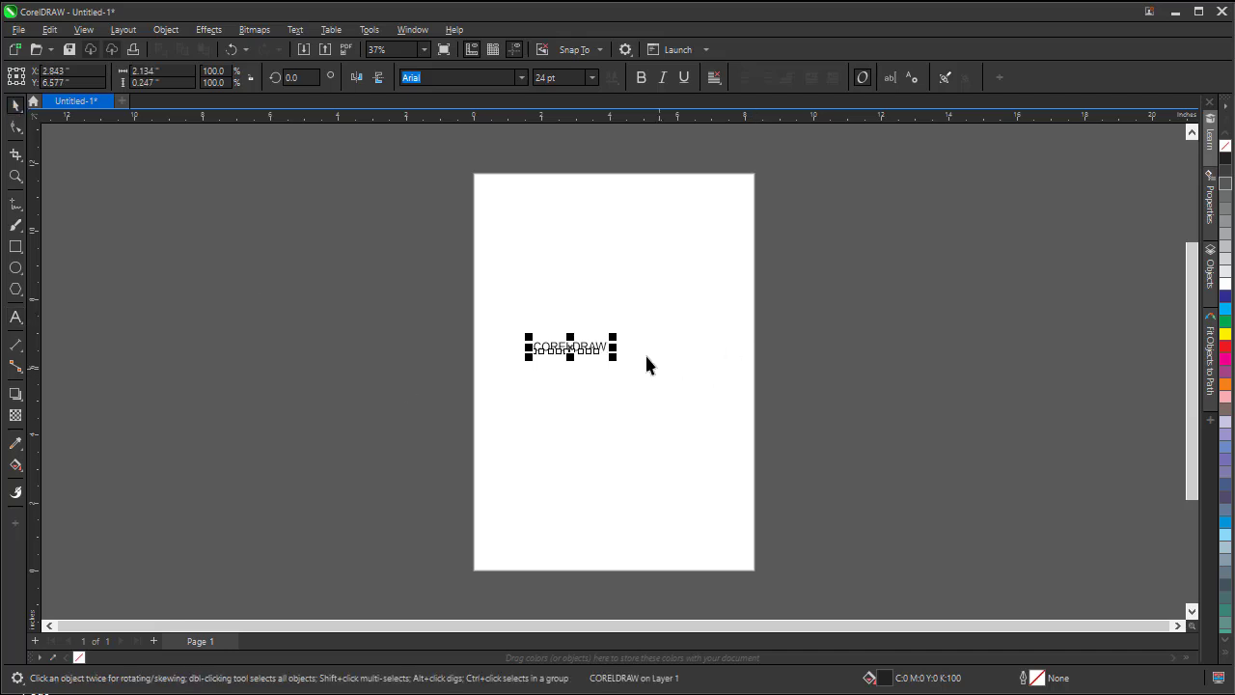
Enlarge the text to about 51 pt and fill it green
left_click_drag(612, 358, 694, 425)
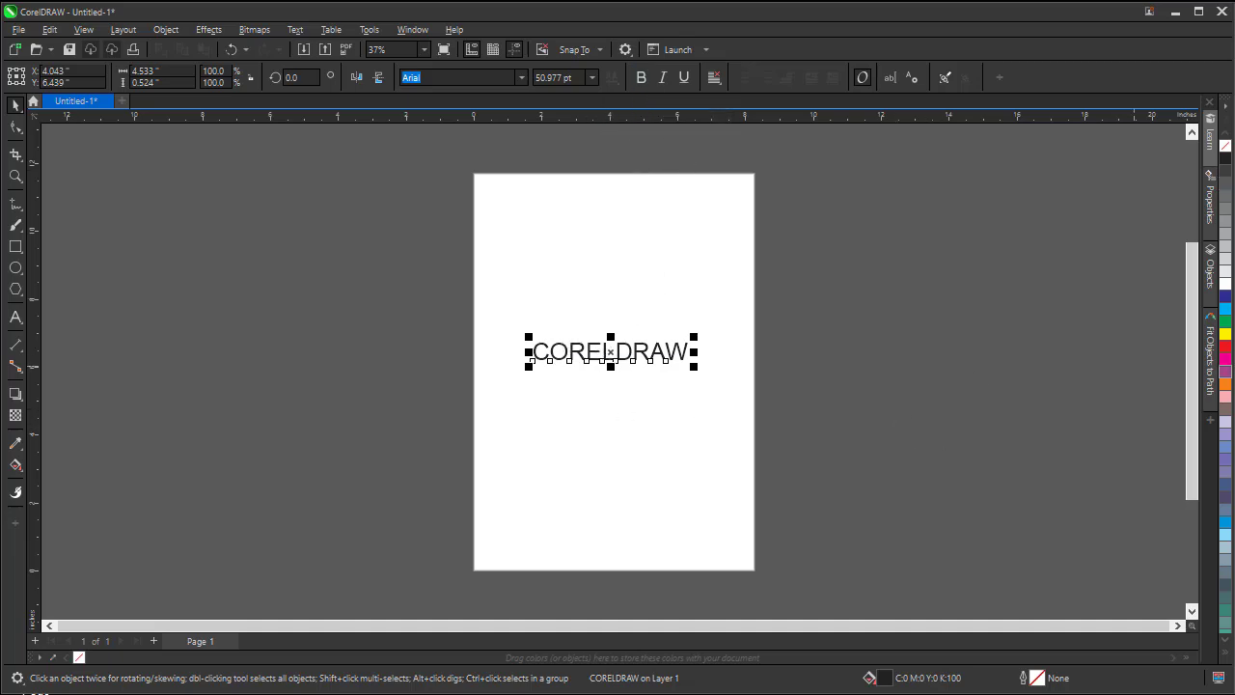
left_click(1225, 320)
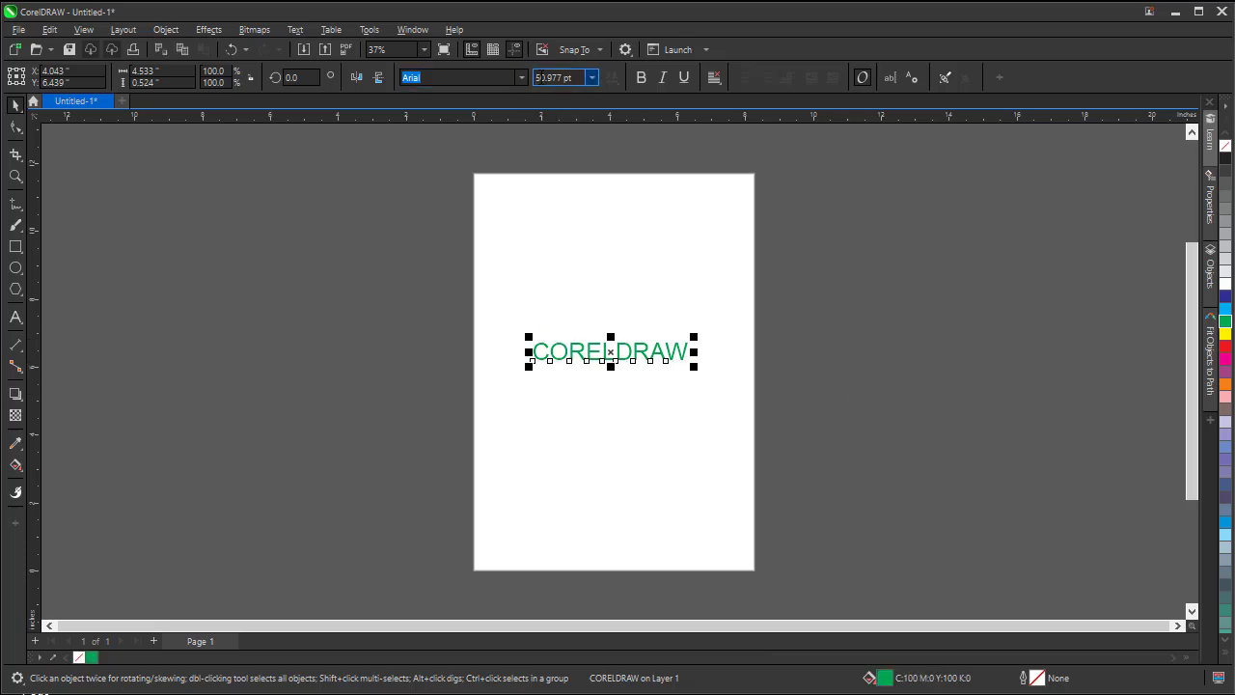
Make the text bold and add a drop shadow beneath it with the Shadow tool
left_click(634, 78)
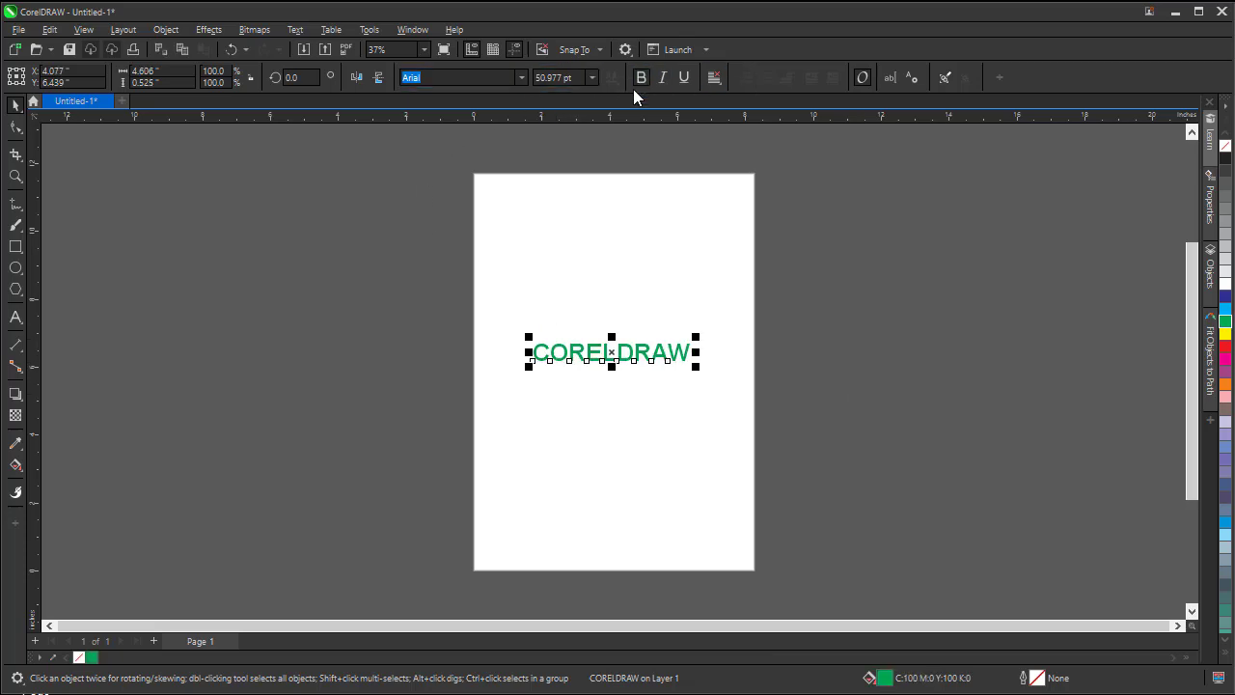
scroll(604, 349, "up", 3)
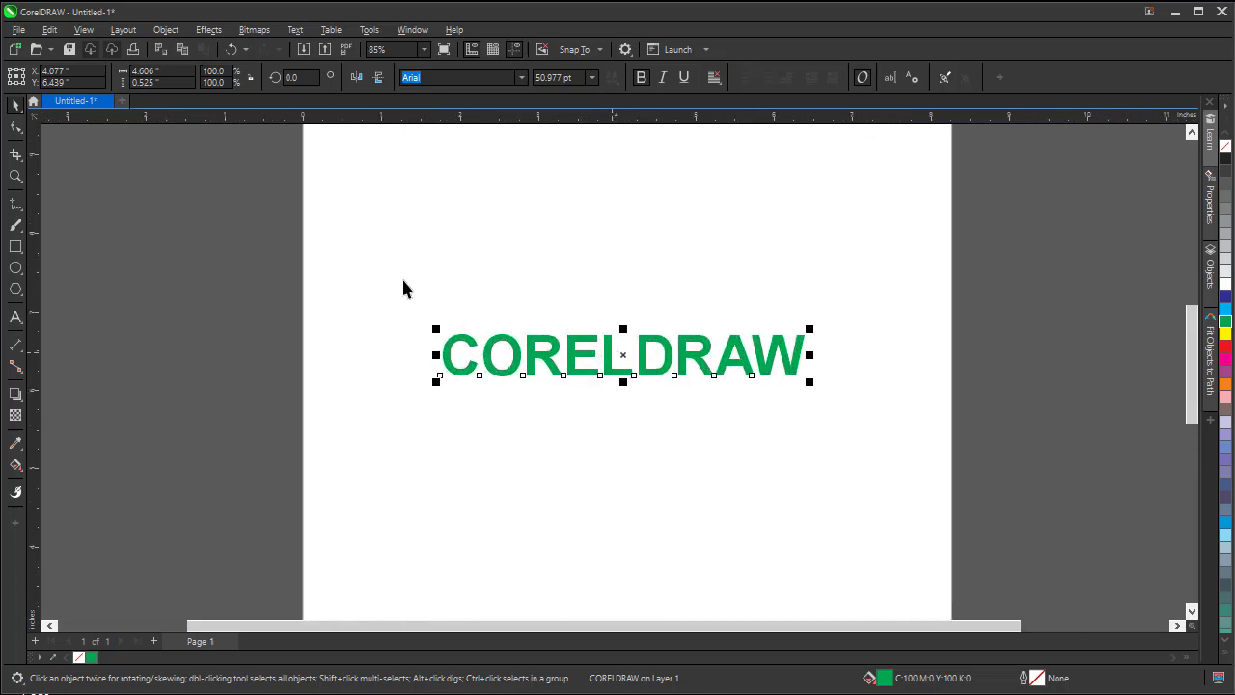
left_click(14, 395)
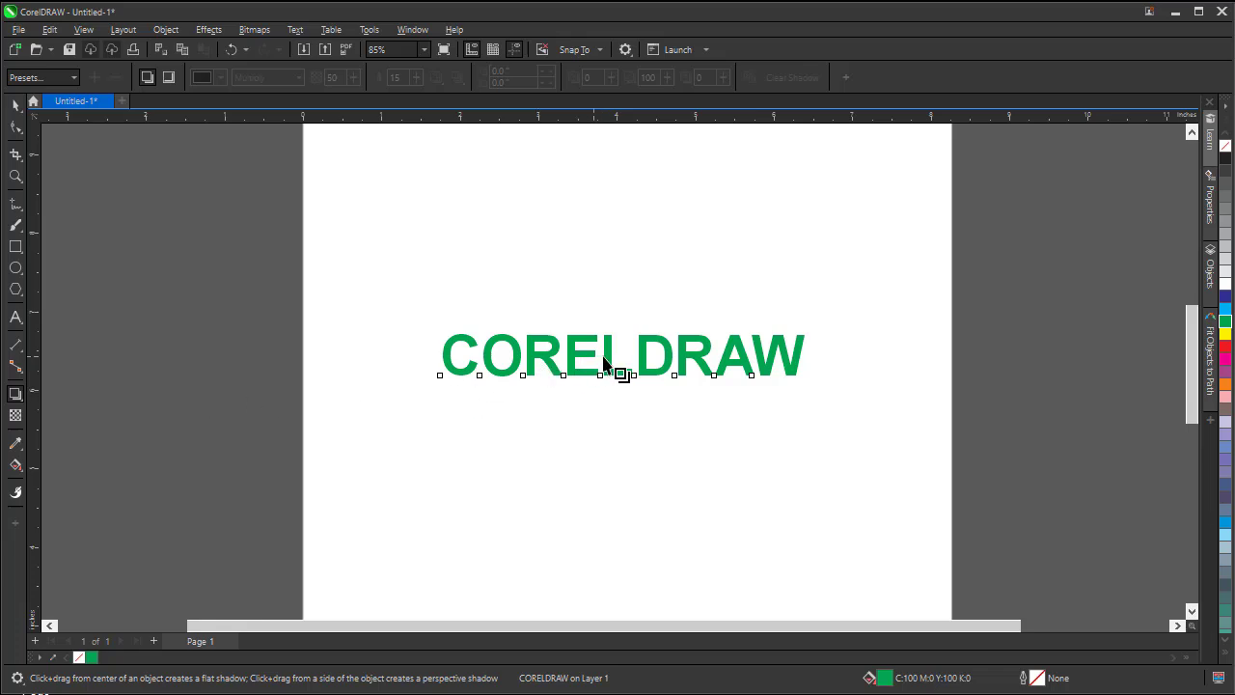
mouse_move(609, 365)
left_mouse_down()
mouse_move(595, 395)
mouse_move(608, 379)
left_mouse_up()
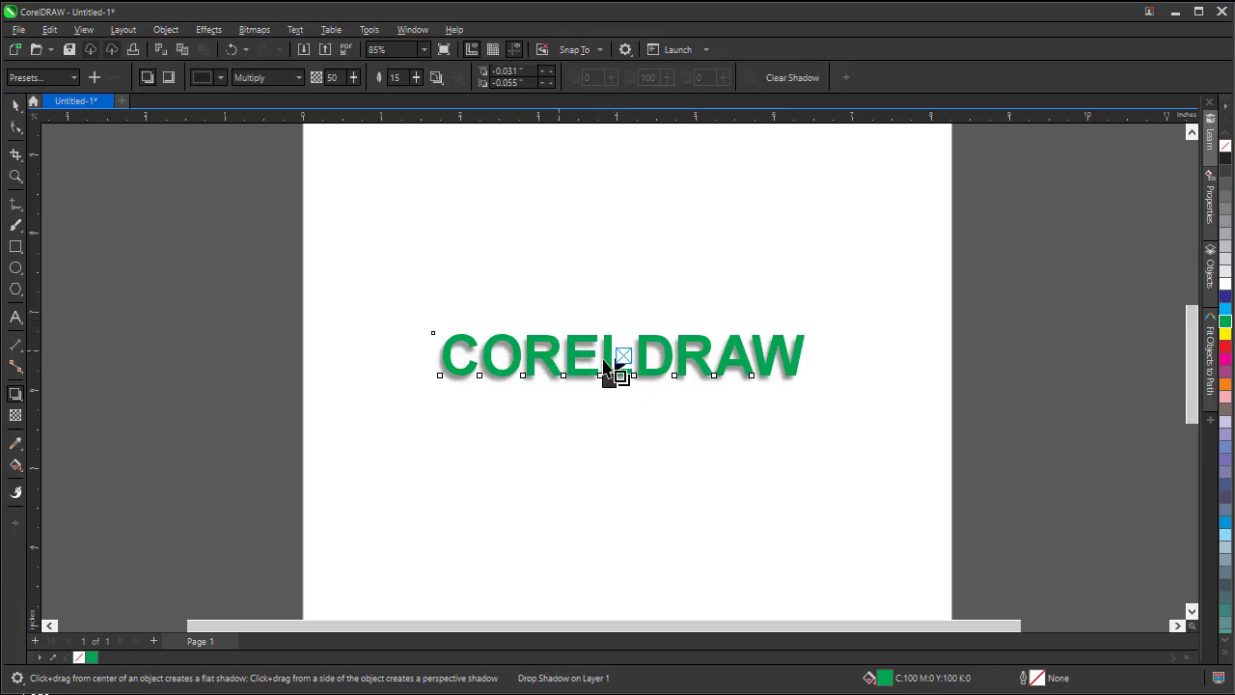
Adjust the shadow's offset to about -0.039 in horizontally and -0.044 in vertically
scroll(625, 349, "up", 1)
scroll(625, 349, "up", 2)
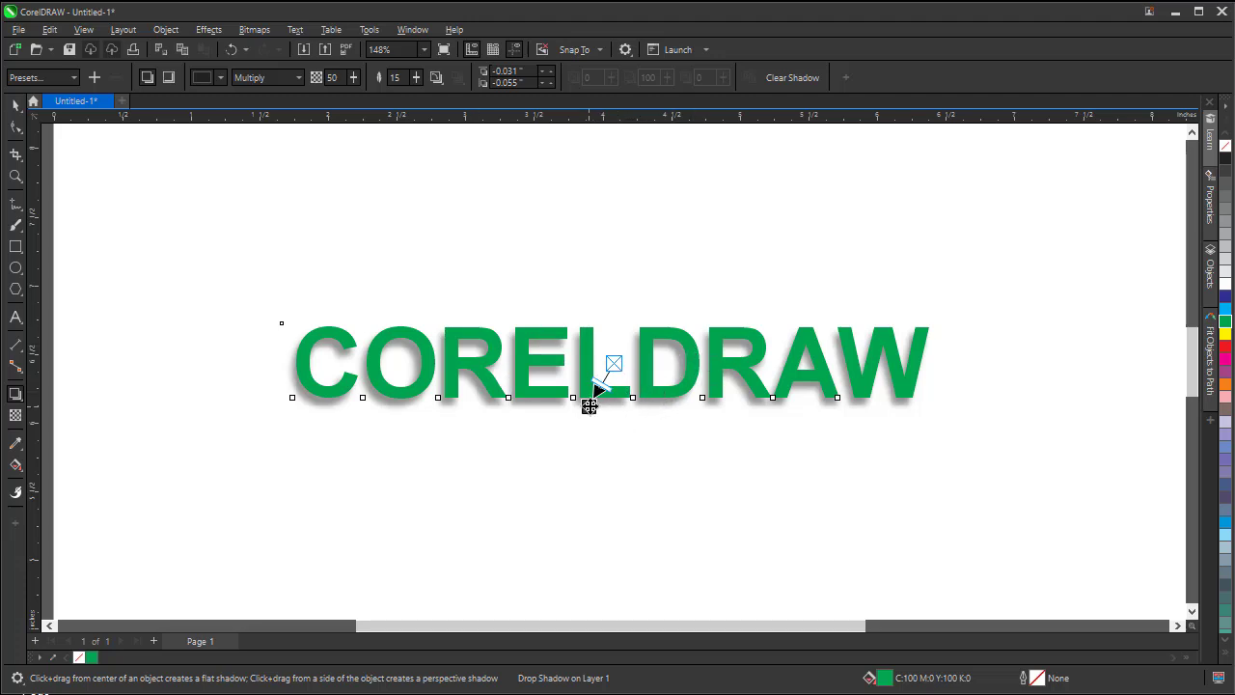
left_click_drag(588, 406, 576, 432)
scroll(569, 436, "up", 3)
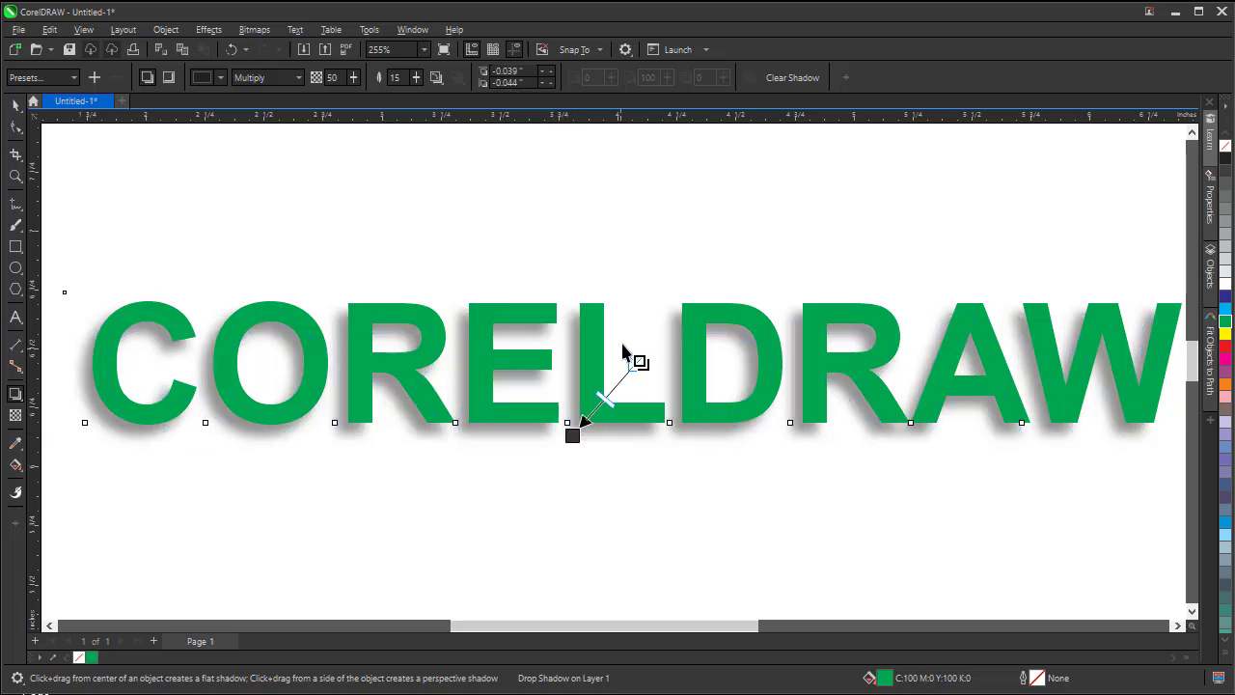
scroll(631, 353, "down", 2)
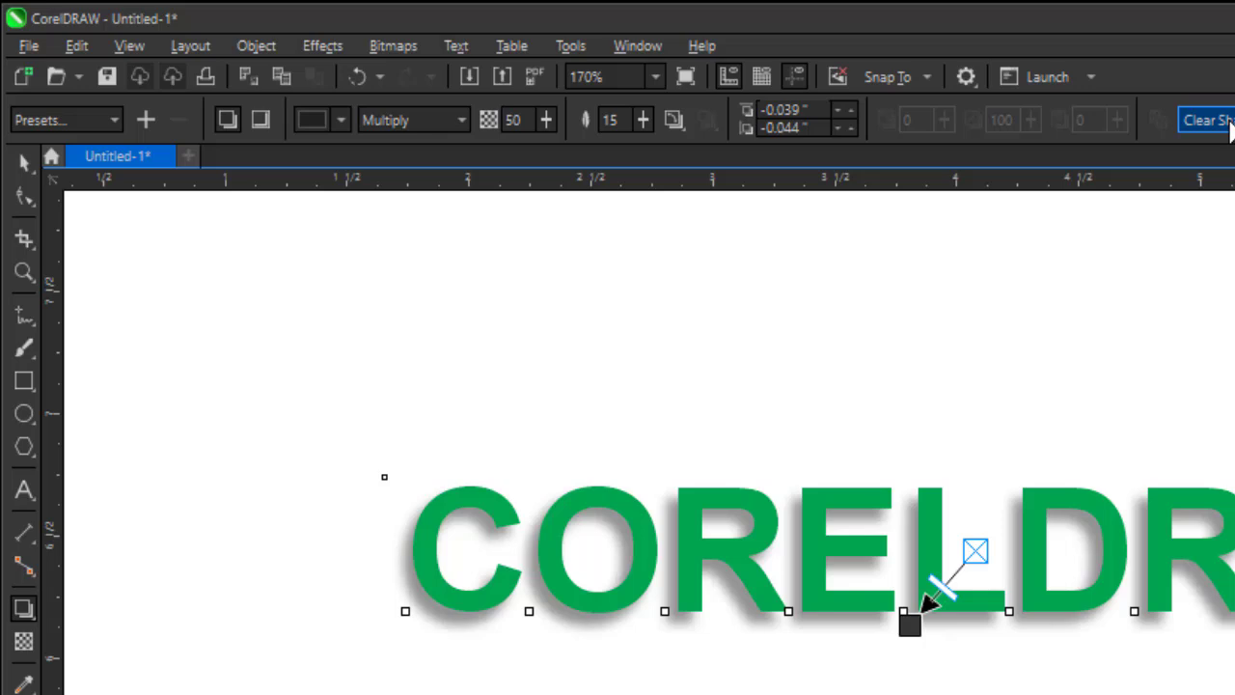
Clear the shadow and undo the clearing
left_click(1226, 126)
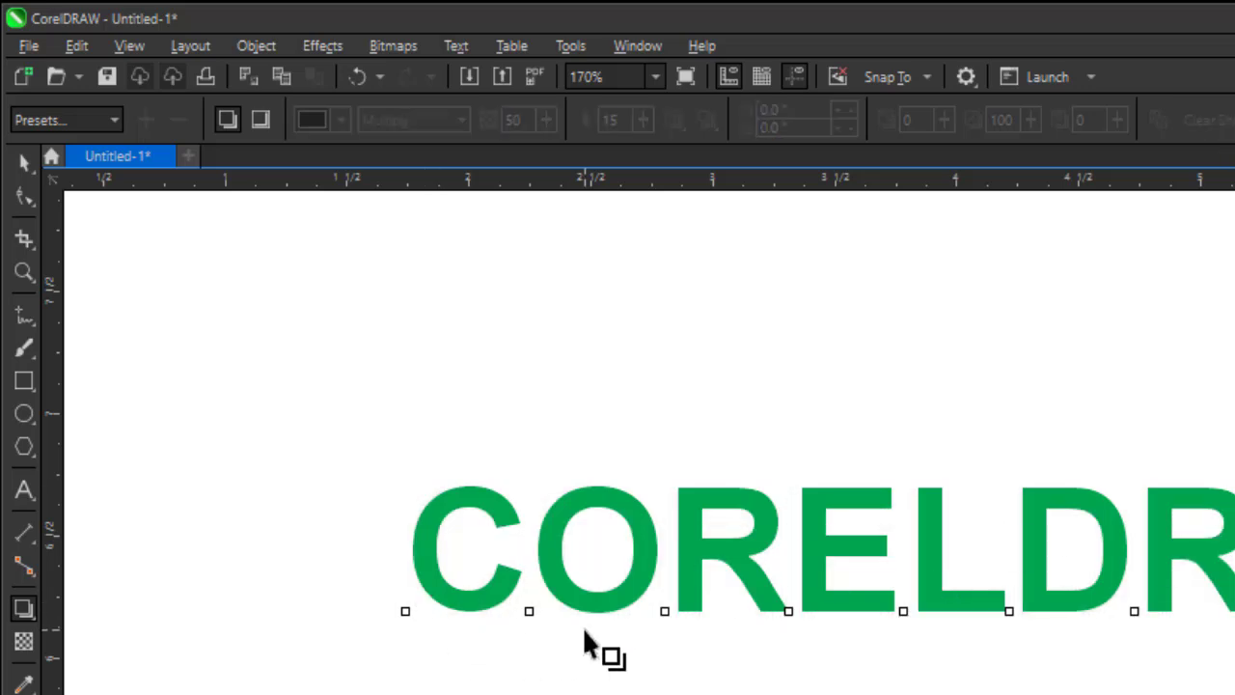
key("ctrl+z")
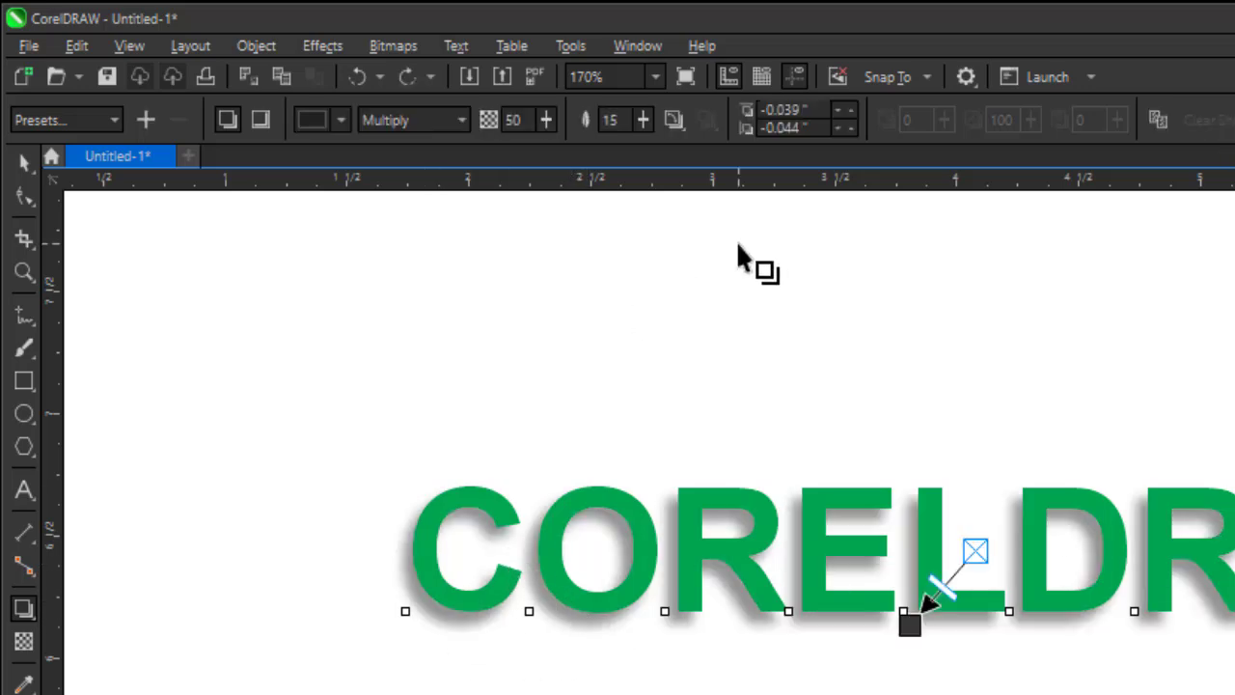
Set the shadow's opacity to 75
left_click(546, 126)
left_click_drag(532, 152, 573, 158)
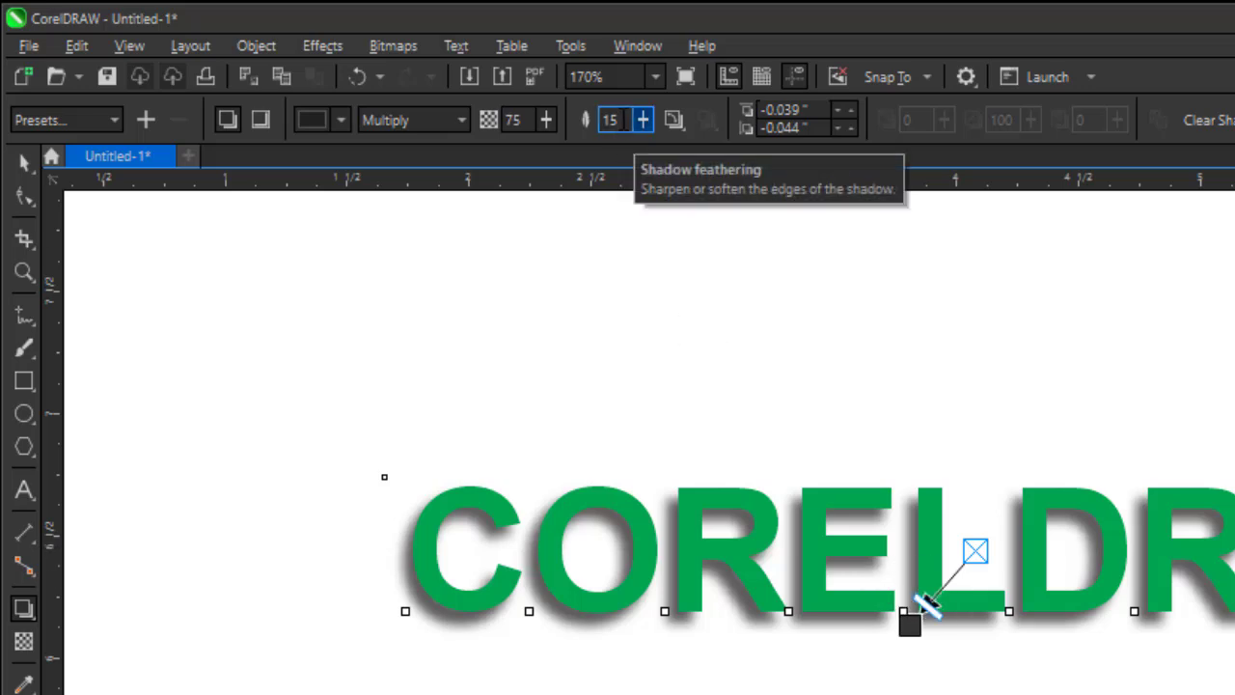
Try different shadow feathering values with the slider, returning to 15
double_click(615, 120)
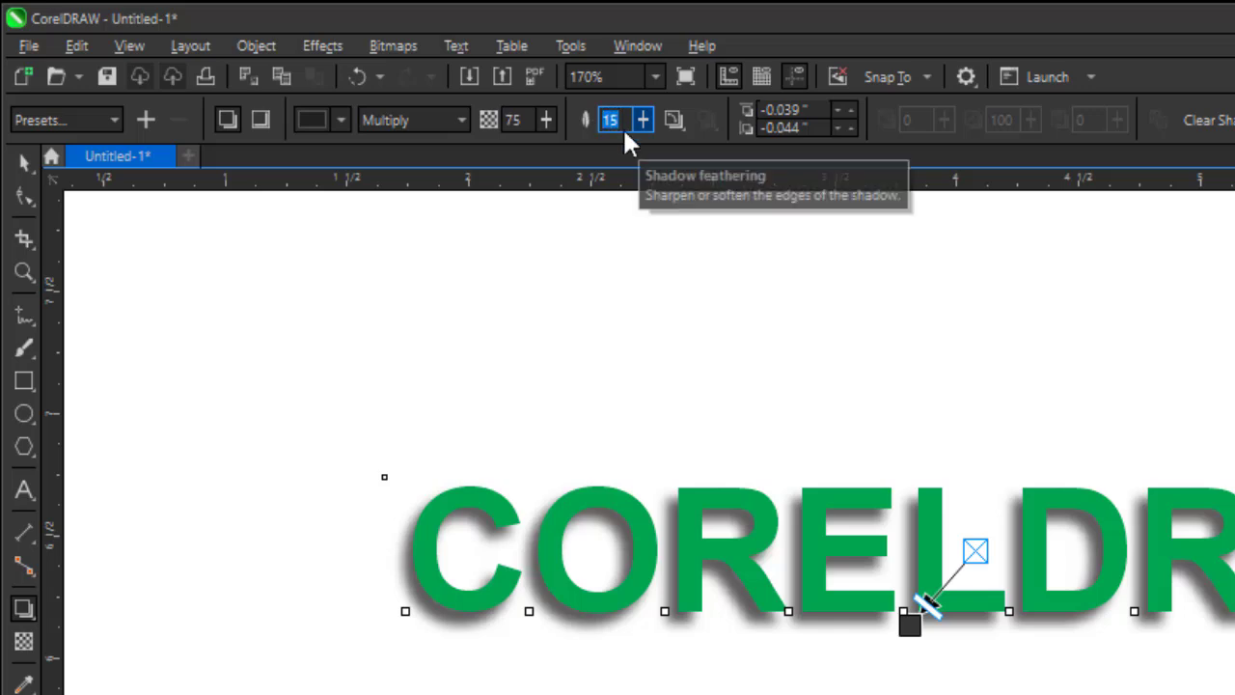
left_click_drag(643, 119, 641, 147)
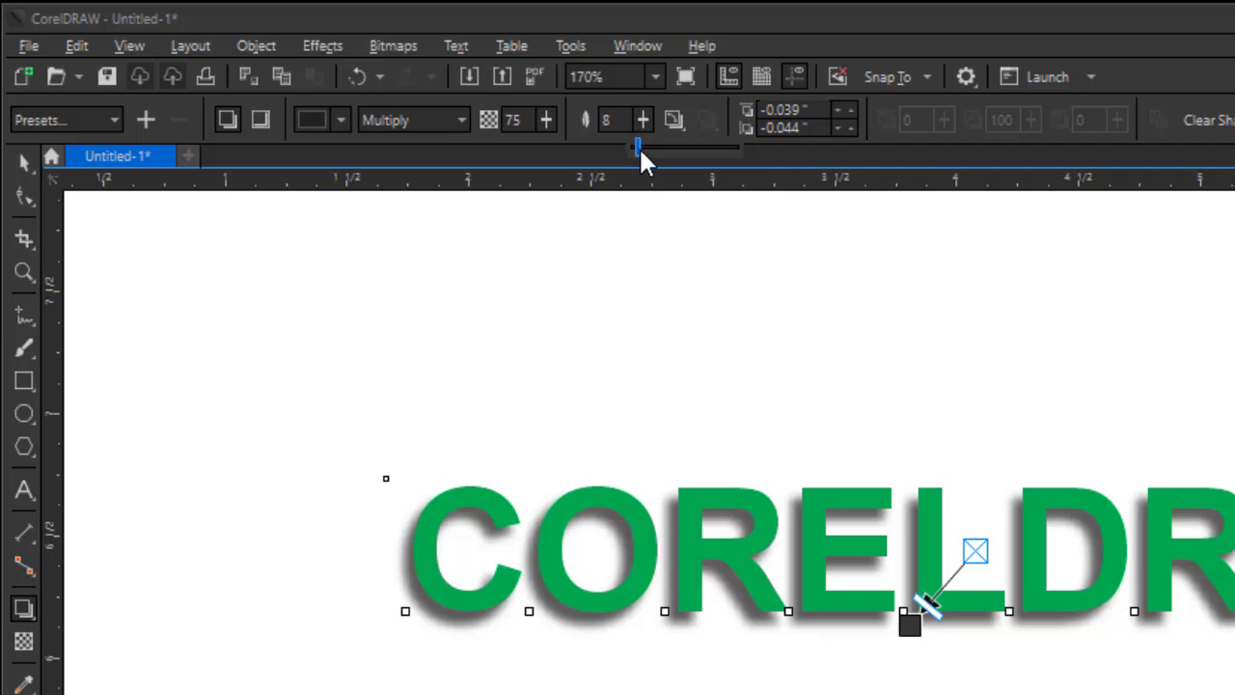
left_click_drag(641, 147, 641, 147)
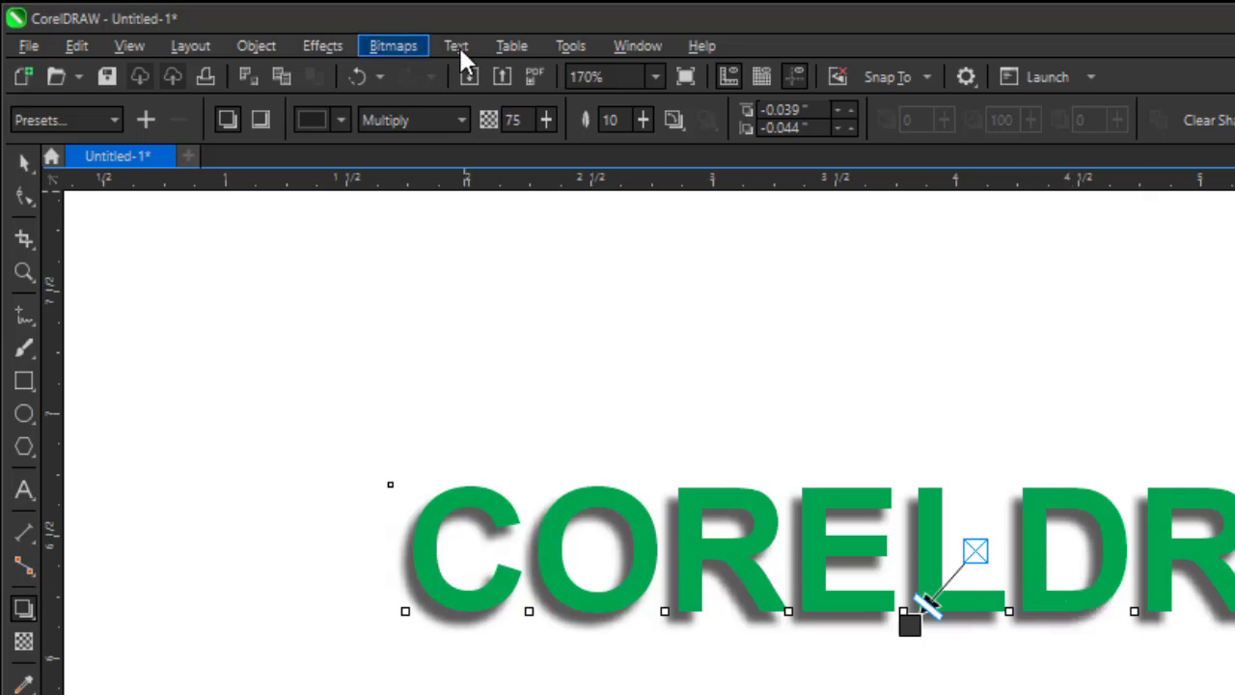
left_click(642, 121)
mouse_move(641, 144)
left_mouse_down()
mouse_move(693, 151)
mouse_move(642, 171)
mouse_move(611, 154)
mouse_move(629, 150)
left_mouse_up()
left_click(641, 120)
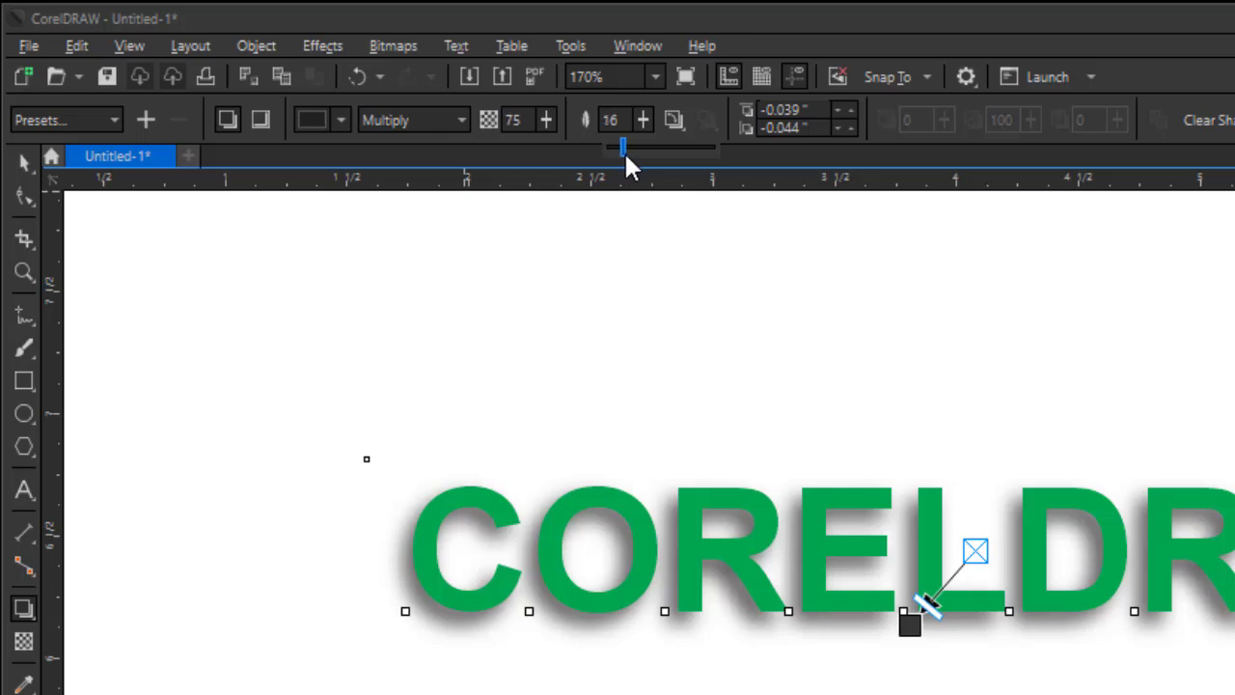
left_click_drag(623, 154, 623, 154)
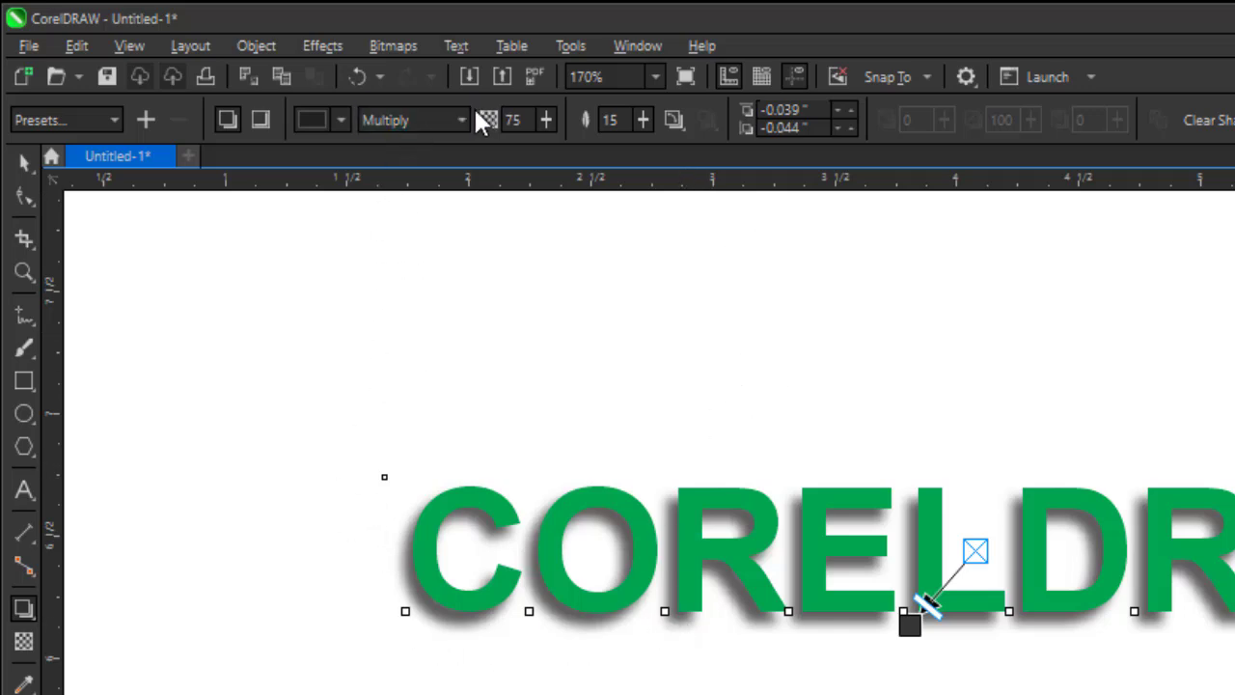
Try the Difference and Add blend modes on the shadow and settle on Normal
left_click(444, 123)
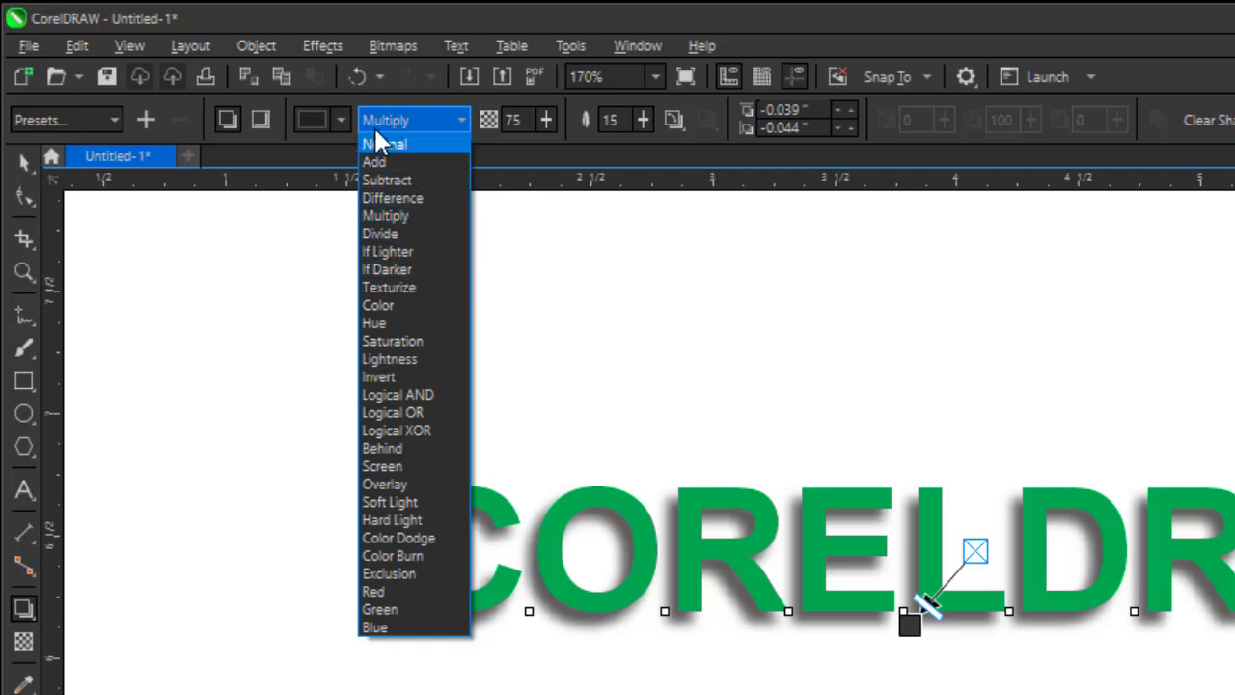
left_click(463, 13)
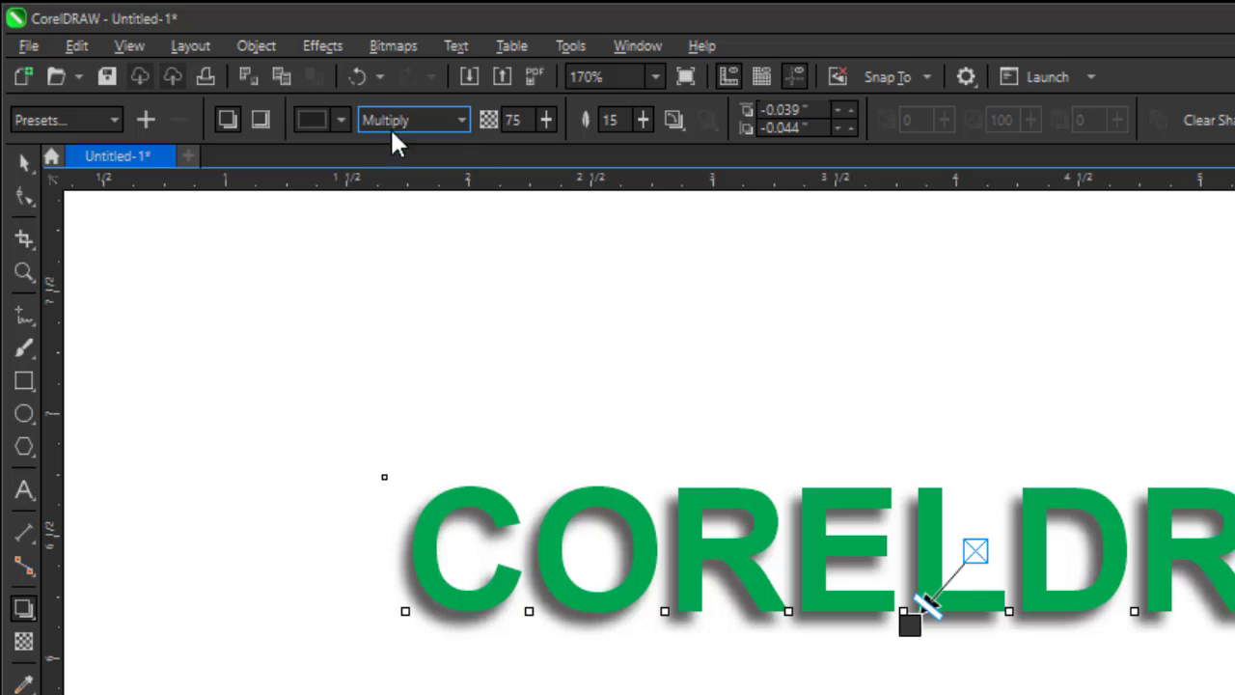
left_click(441, 120)
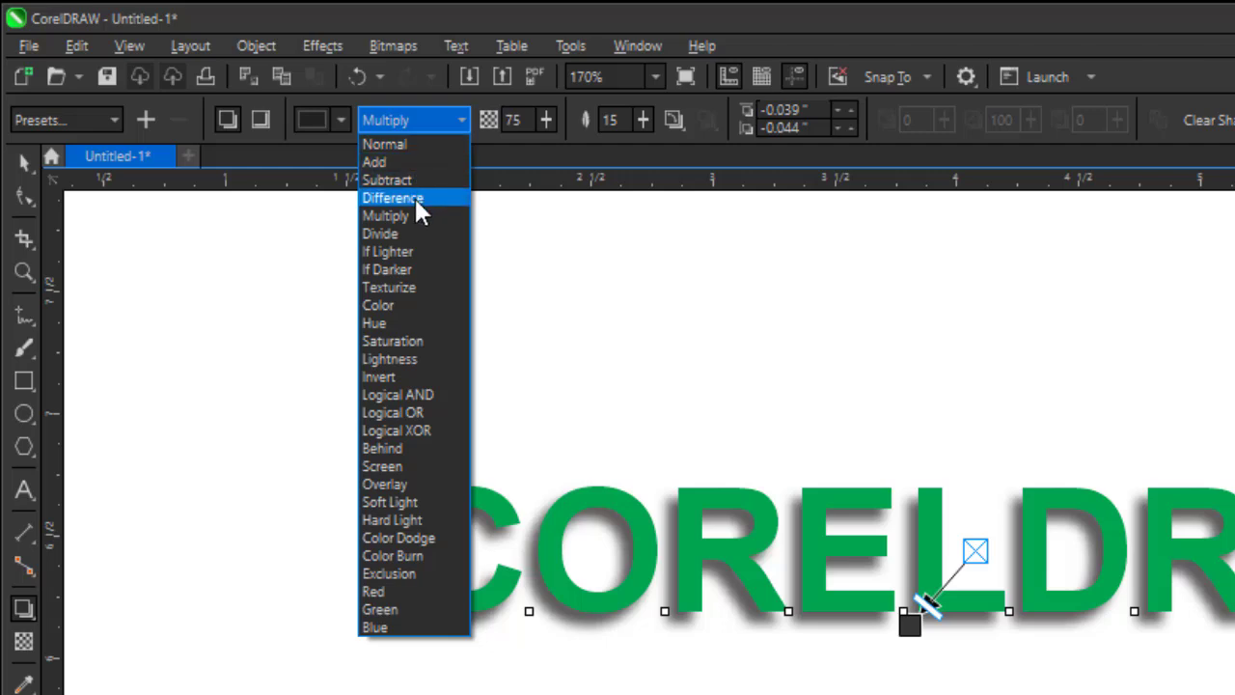
left_click(414, 197)
left_click(433, 122)
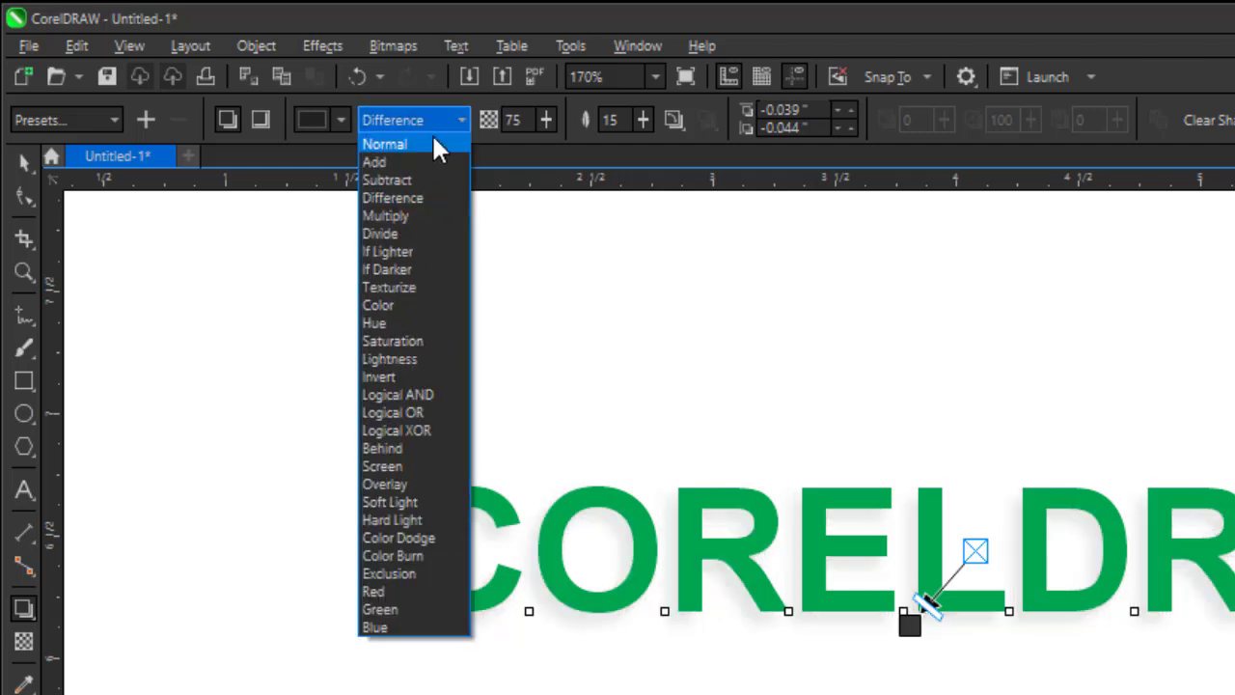
left_click(412, 162)
left_click(417, 122)
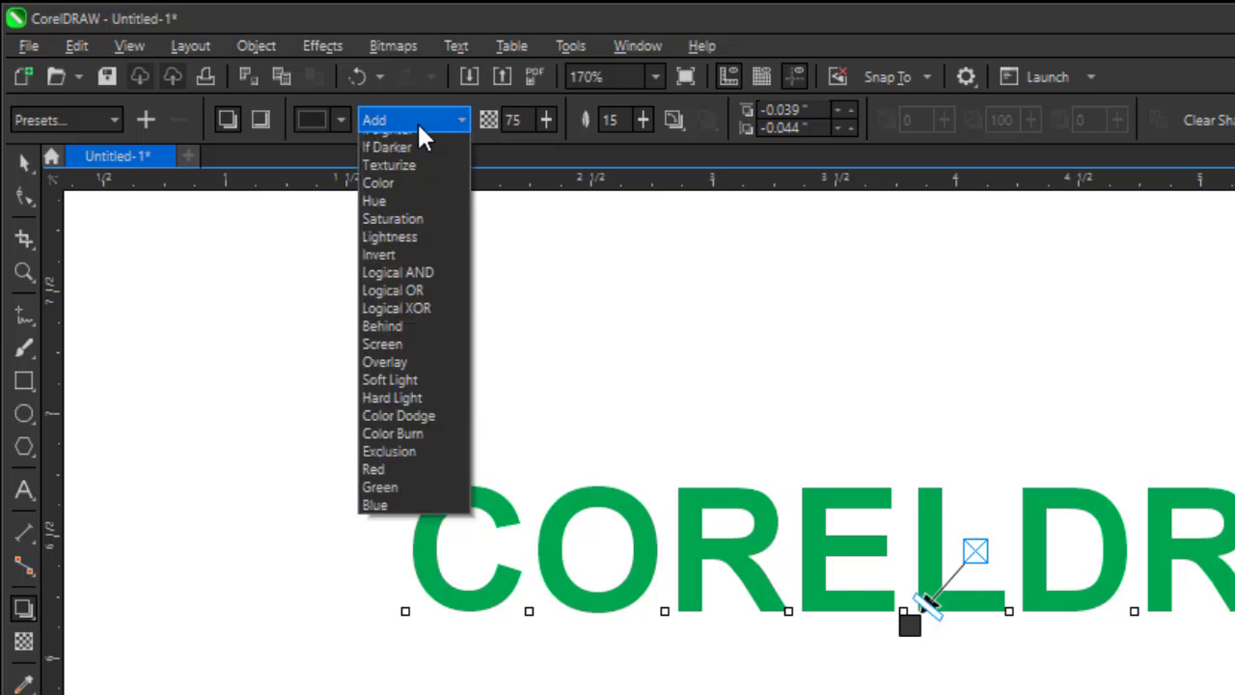
left_click(418, 143)
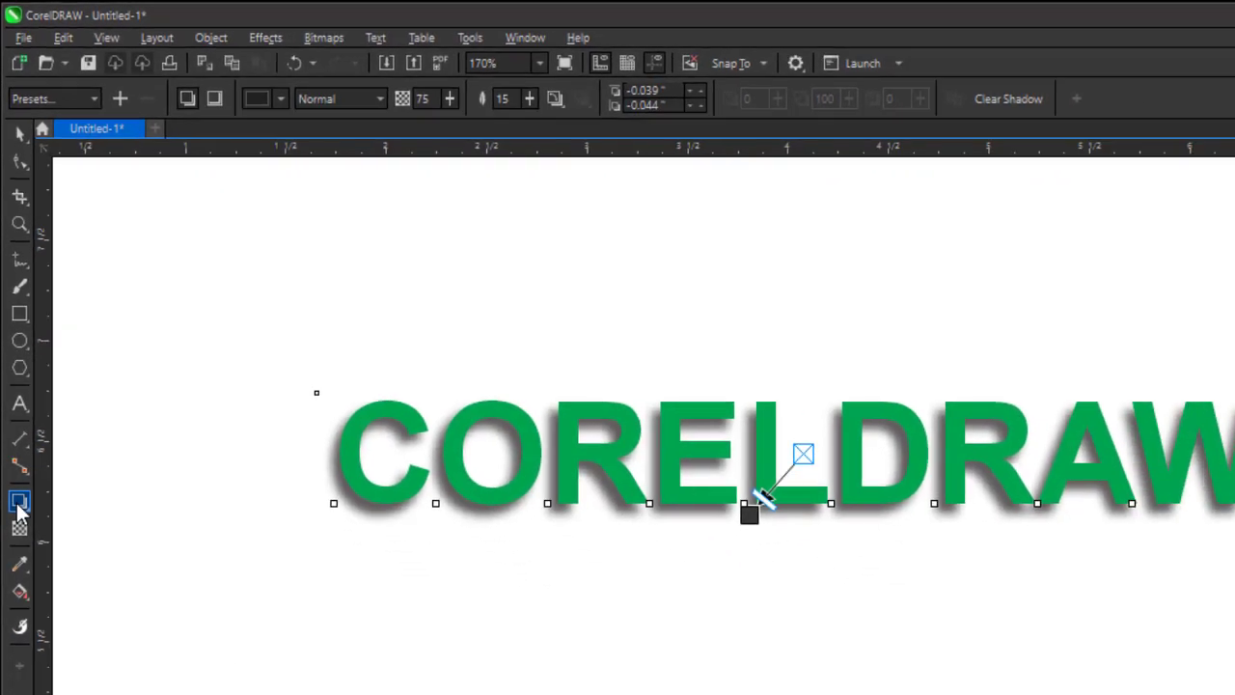
Undo to remove the drop shadow from the text
left_click(21, 612)
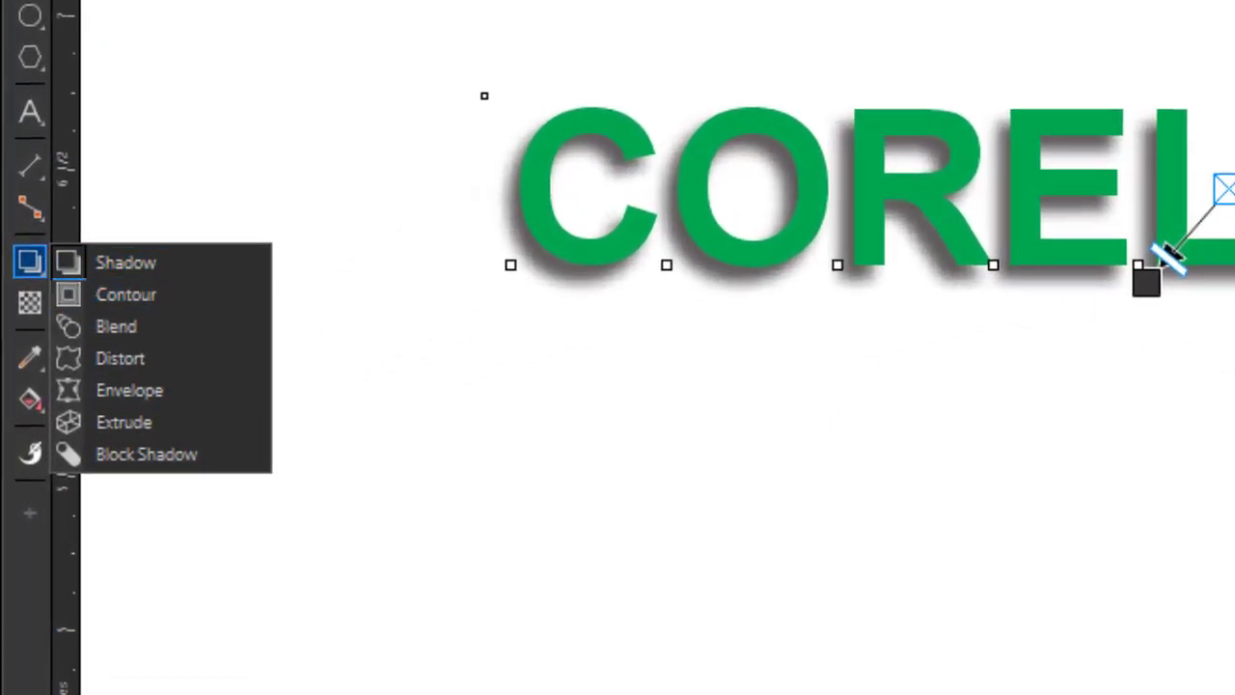
key("Escape")
key("ctrl+z")
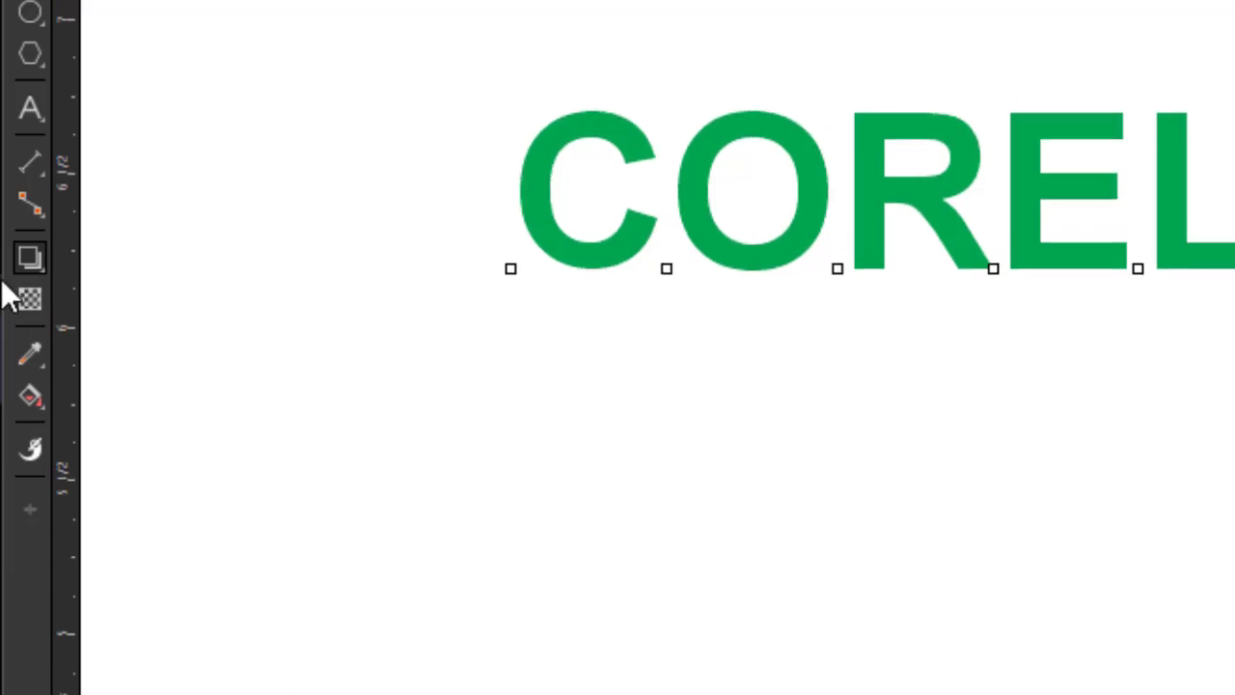
Try an outward red contour around the text with the Contour tool, then clear it
left_click(25, 259)
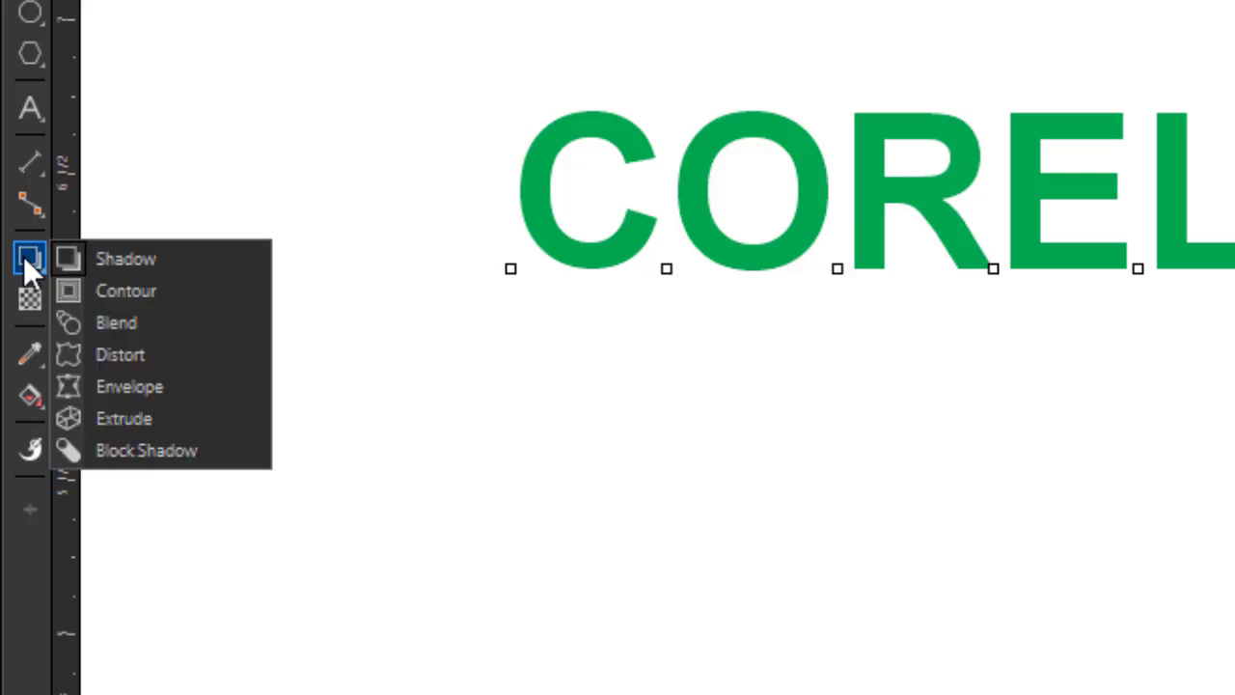
left_click(136, 295)
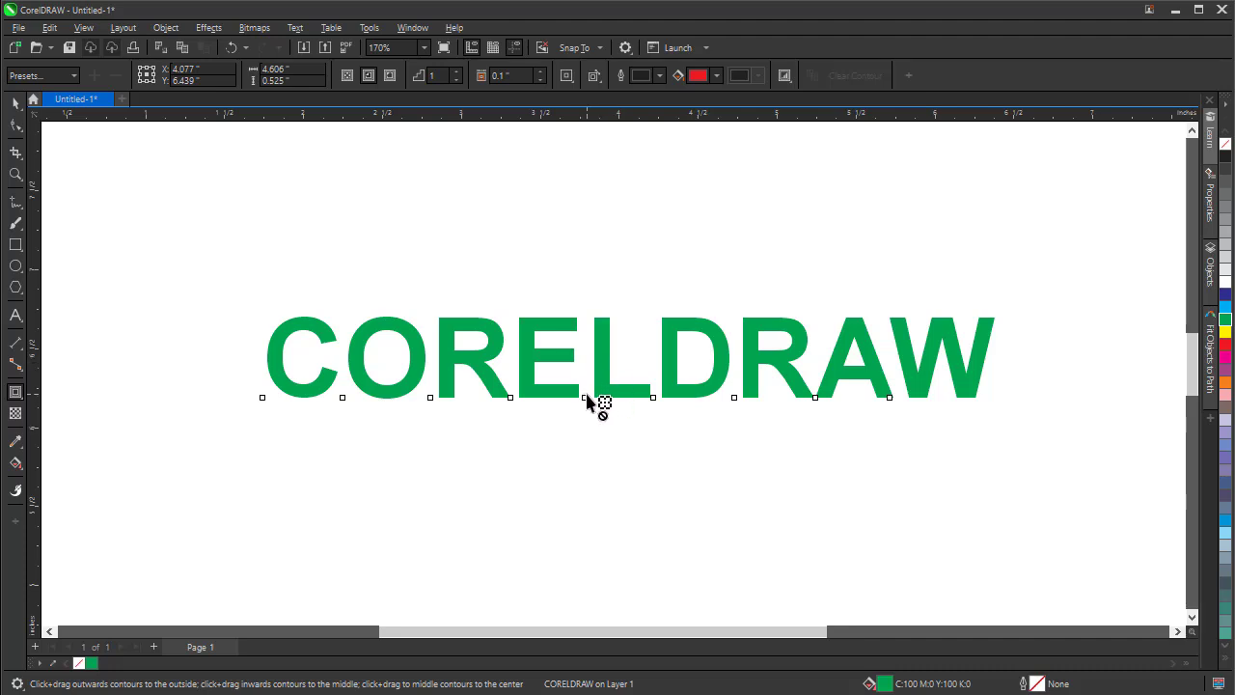
mouse_move(587, 397)
left_mouse_down()
mouse_move(593, 435)
mouse_move(584, 414)
left_mouse_up()
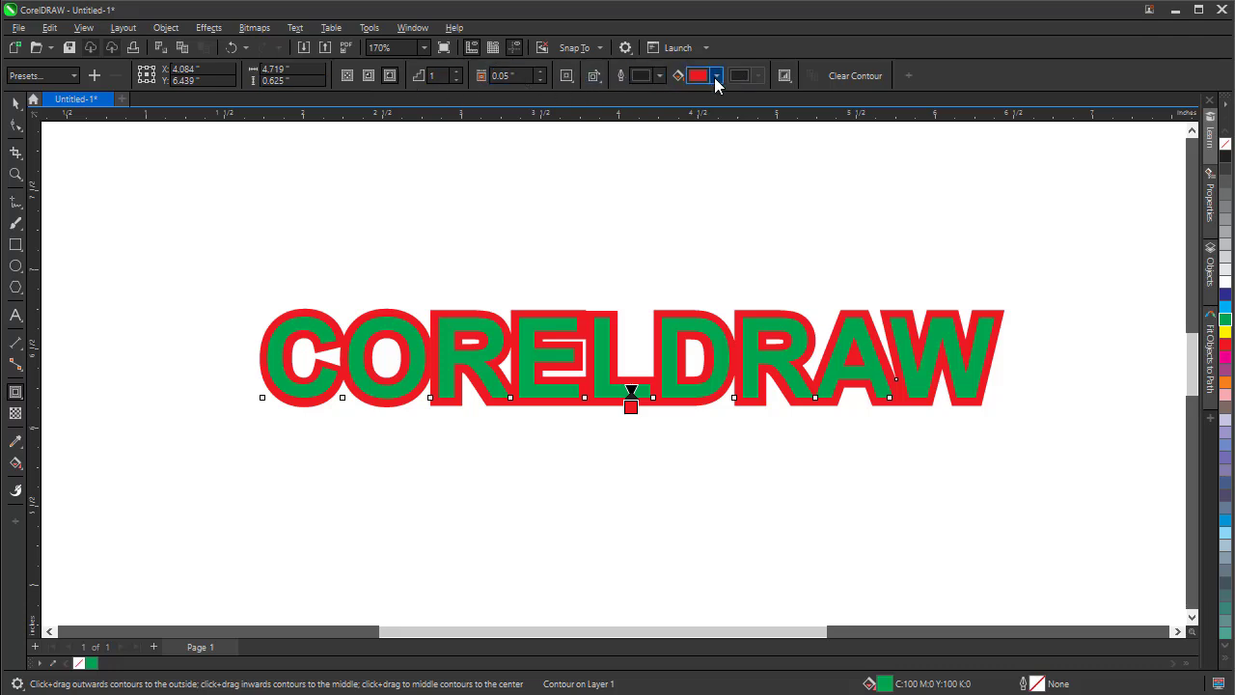
left_click(859, 77)
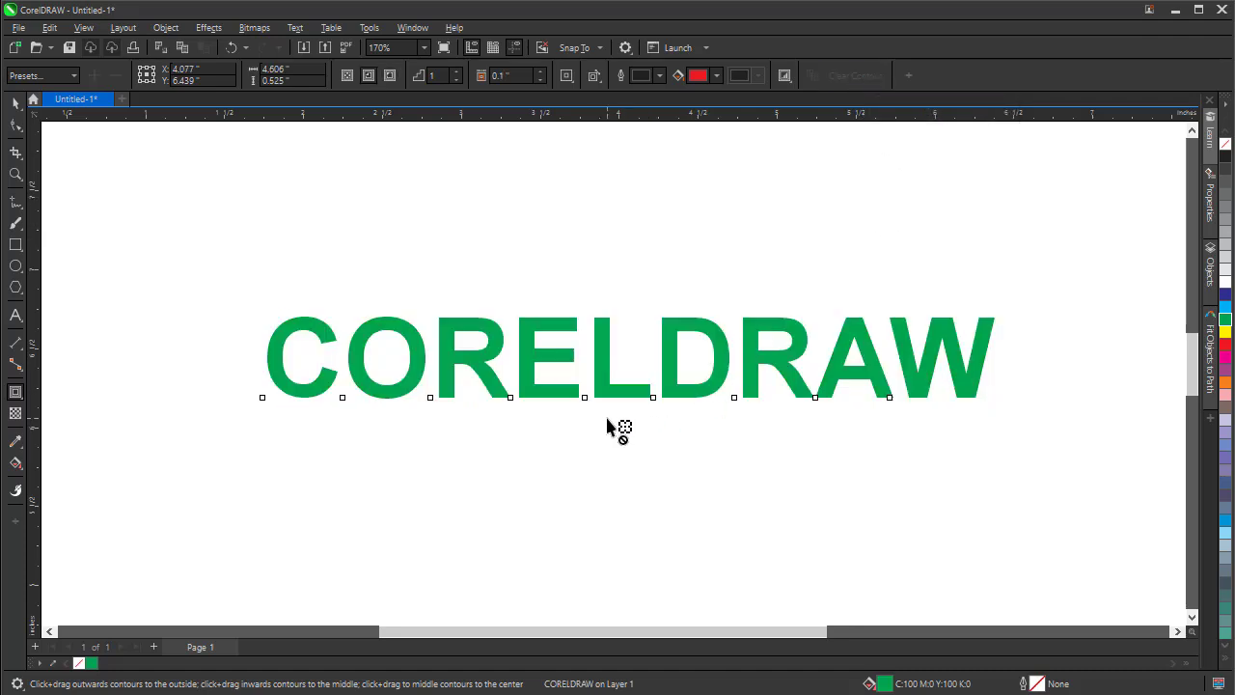
Restore the text's contour and set its fill colour to red (C16 M100 Y100 K13)
key("ctrl+z")
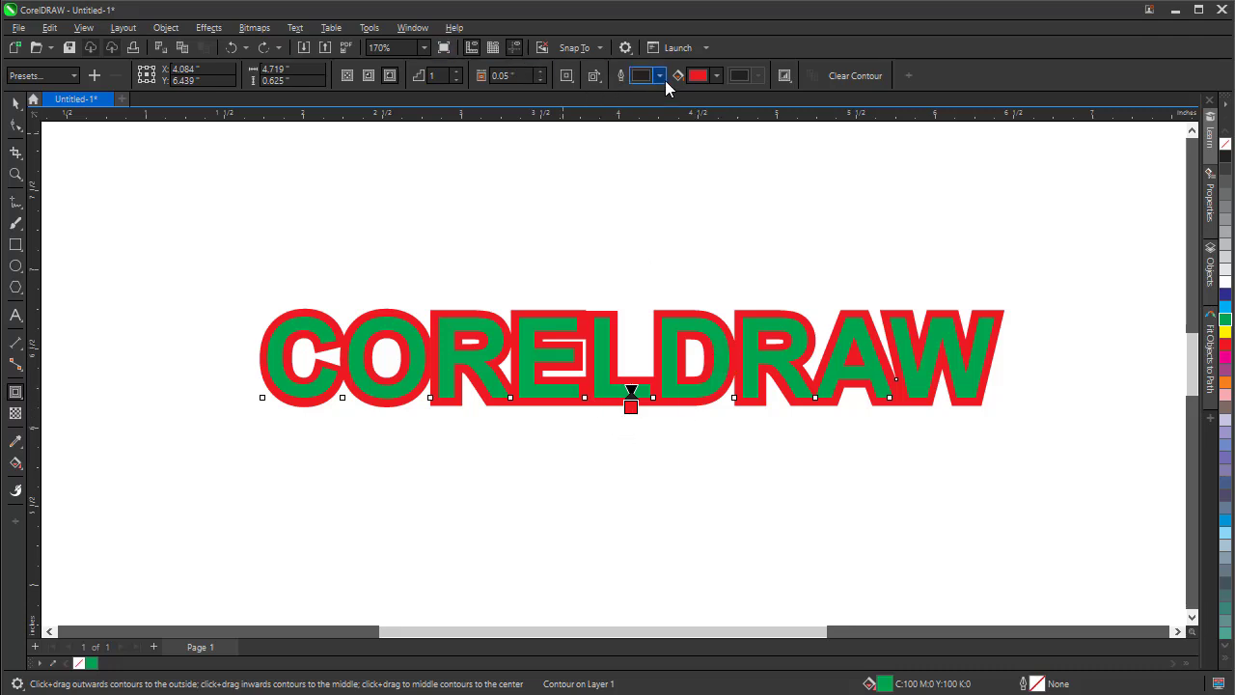
left_click(718, 76)
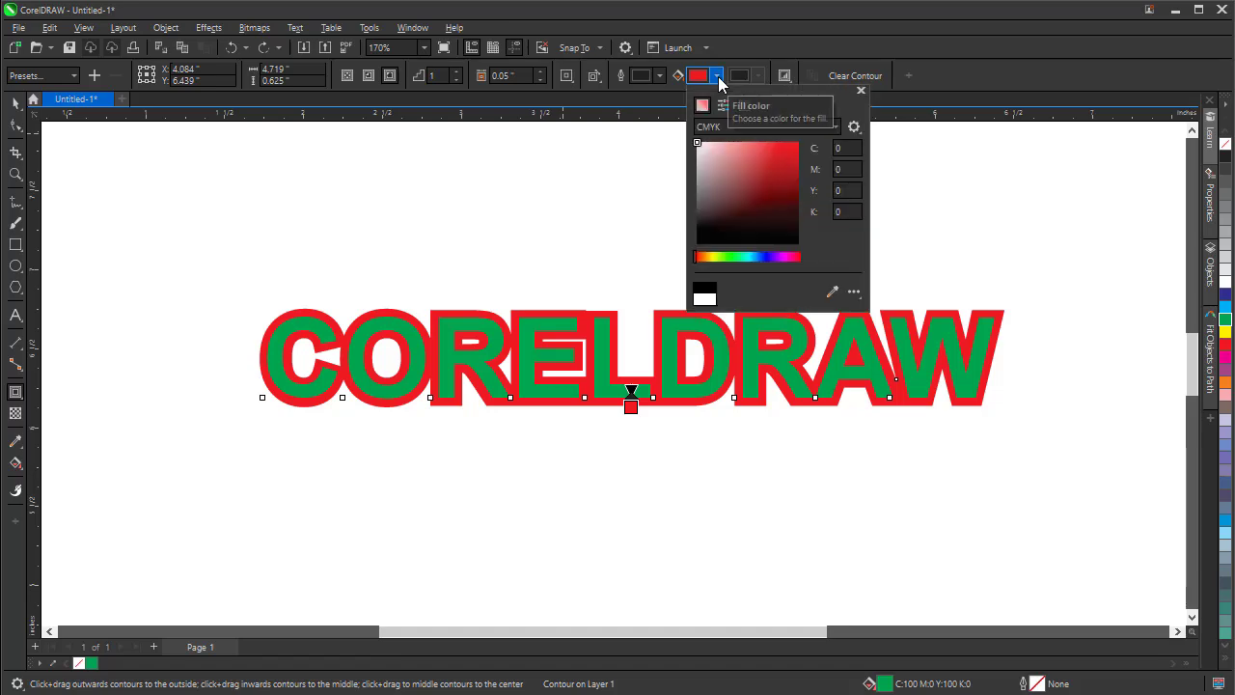
left_click(772, 194)
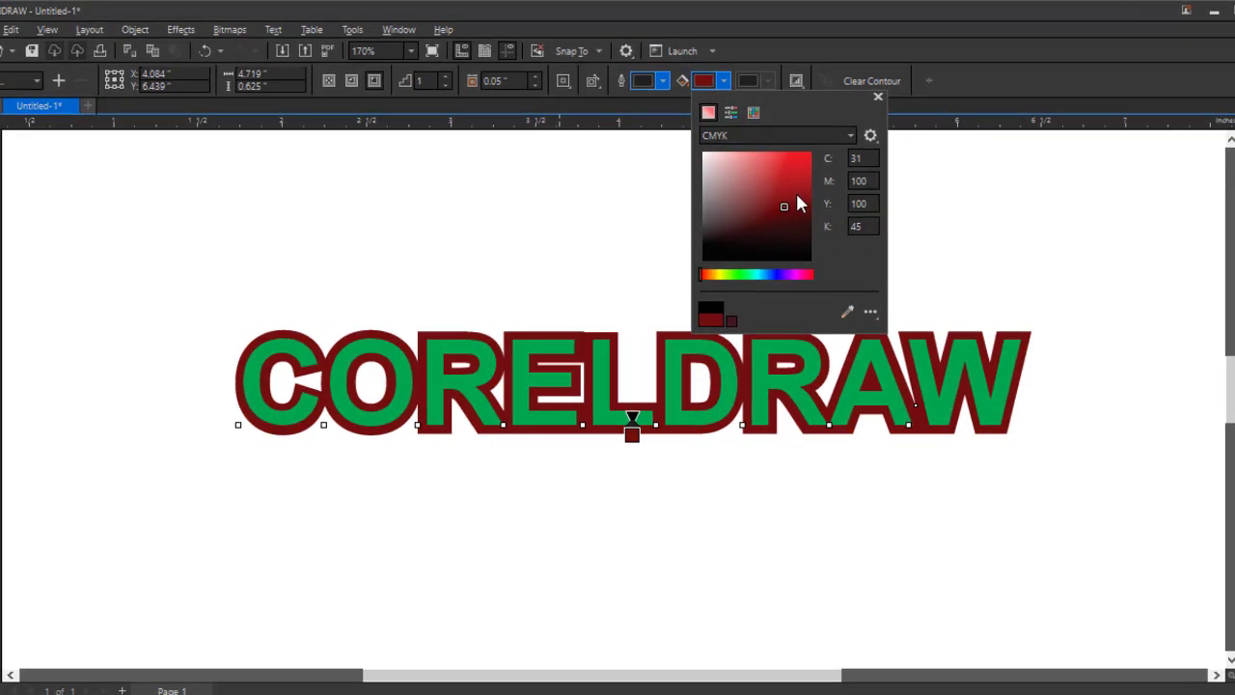
left_click(789, 178)
left_click(889, 286)
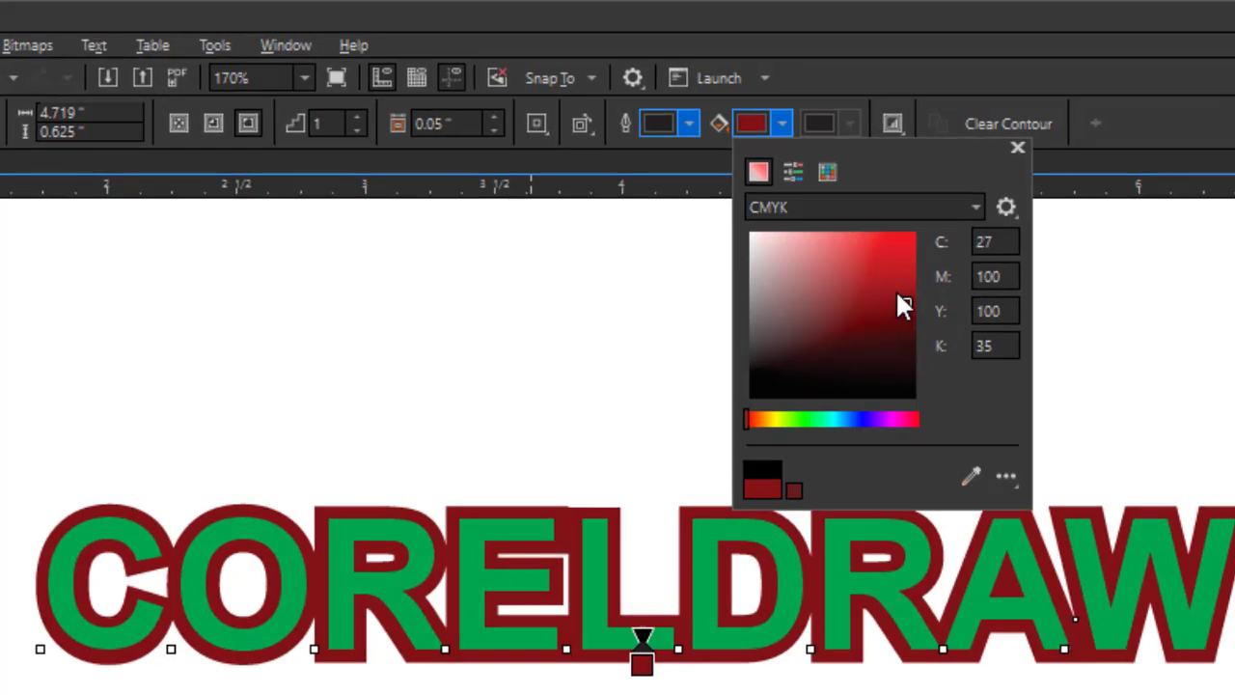
mouse_move(903, 304)
left_mouse_down()
mouse_move(937, 272)
mouse_move(905, 279)
left_mouse_up()
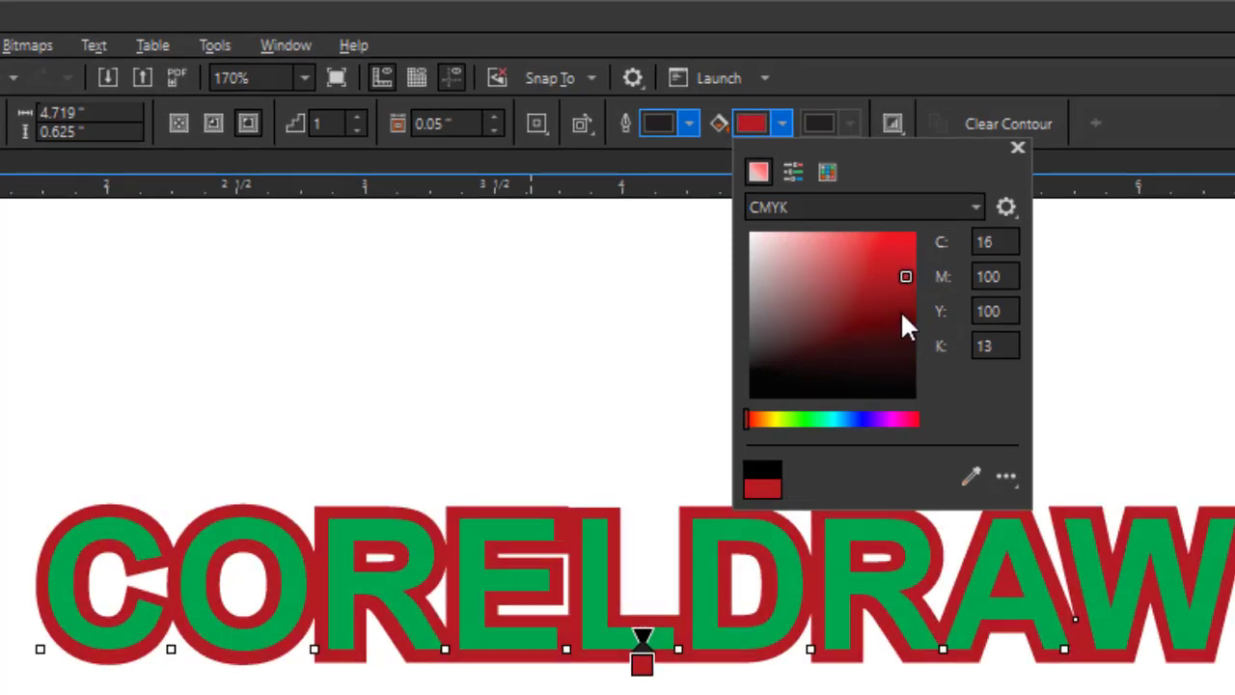
left_click(842, 14)
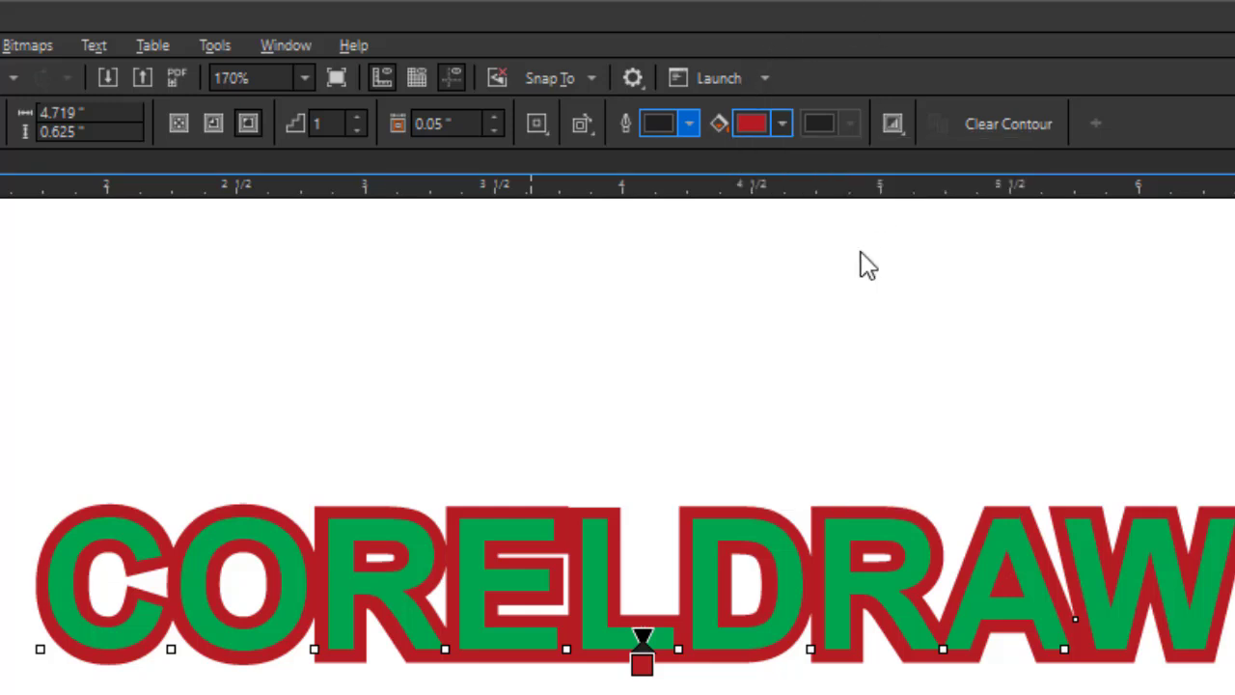
Set the contour's outline colour to white (C0 M0 Y0 K0)
left_click(692, 123)
left_click(745, 339)
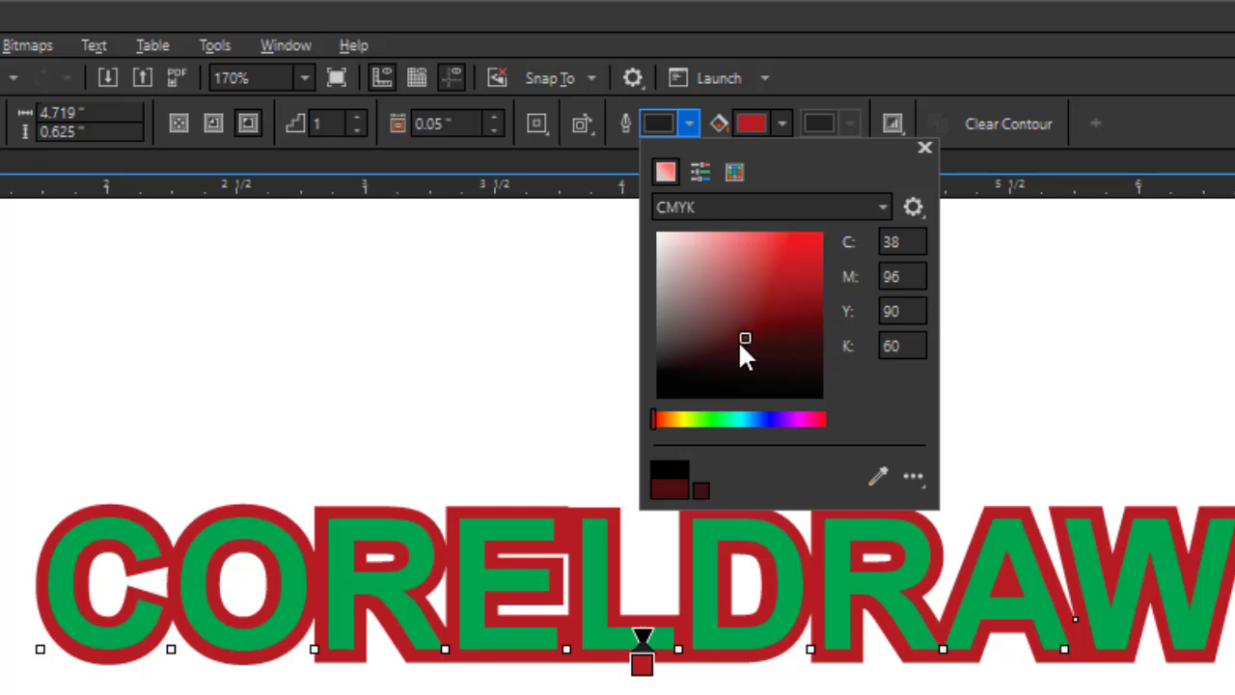
mouse_move(740, 346)
left_mouse_down()
mouse_move(670, 322)
mouse_move(671, 287)
mouse_move(692, 322)
mouse_move(670, 286)
left_mouse_up()
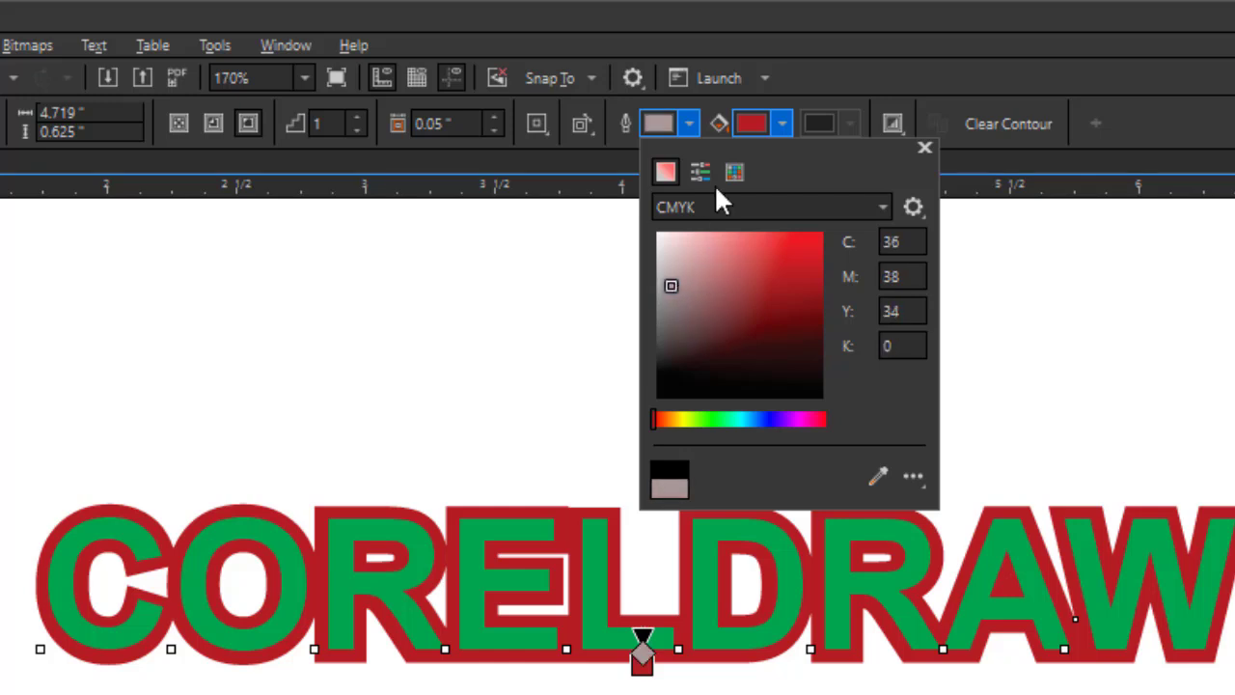
left_click(827, 43)
left_click(688, 126)
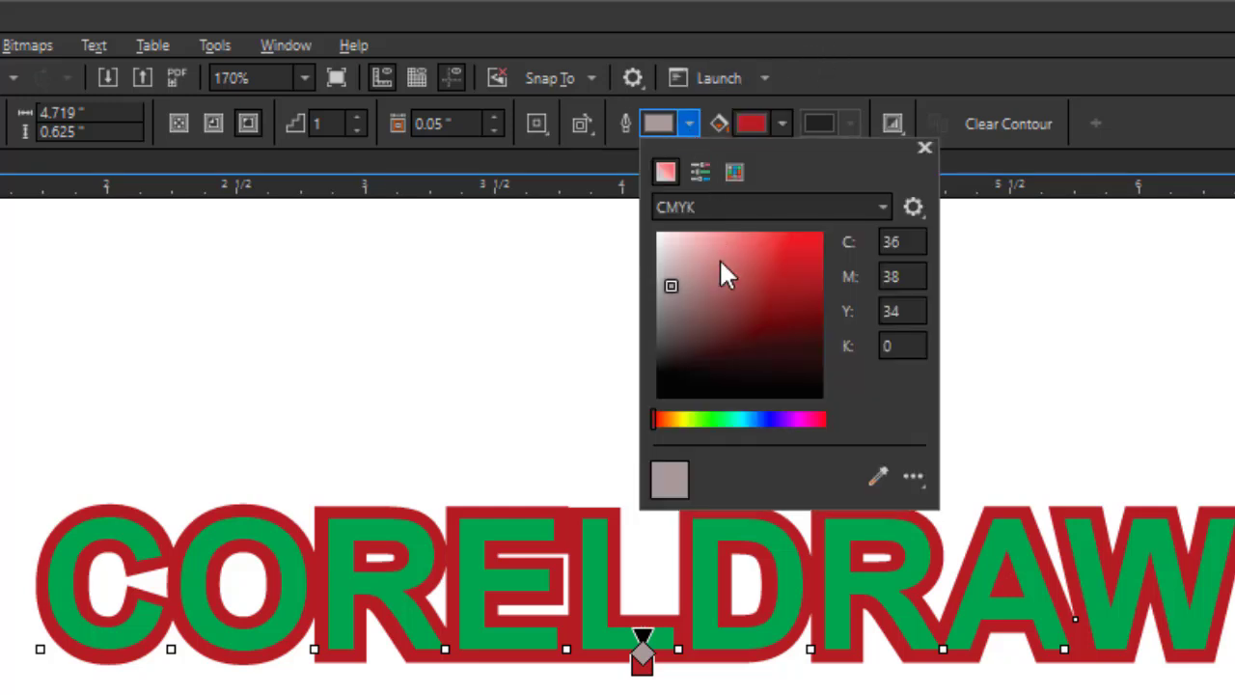
mouse_move(704, 326)
left_mouse_down()
mouse_move(657, 399)
mouse_move(664, 303)
mouse_move(636, 174)
left_mouse_up()
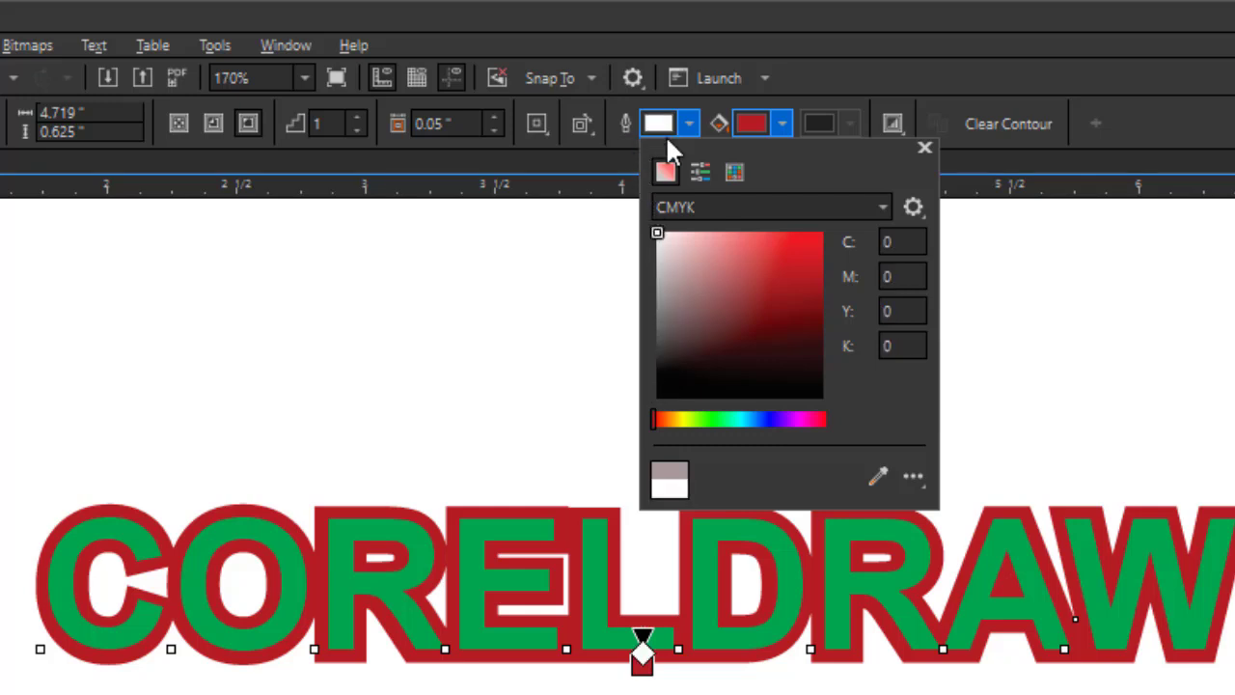
left_click(850, 94)
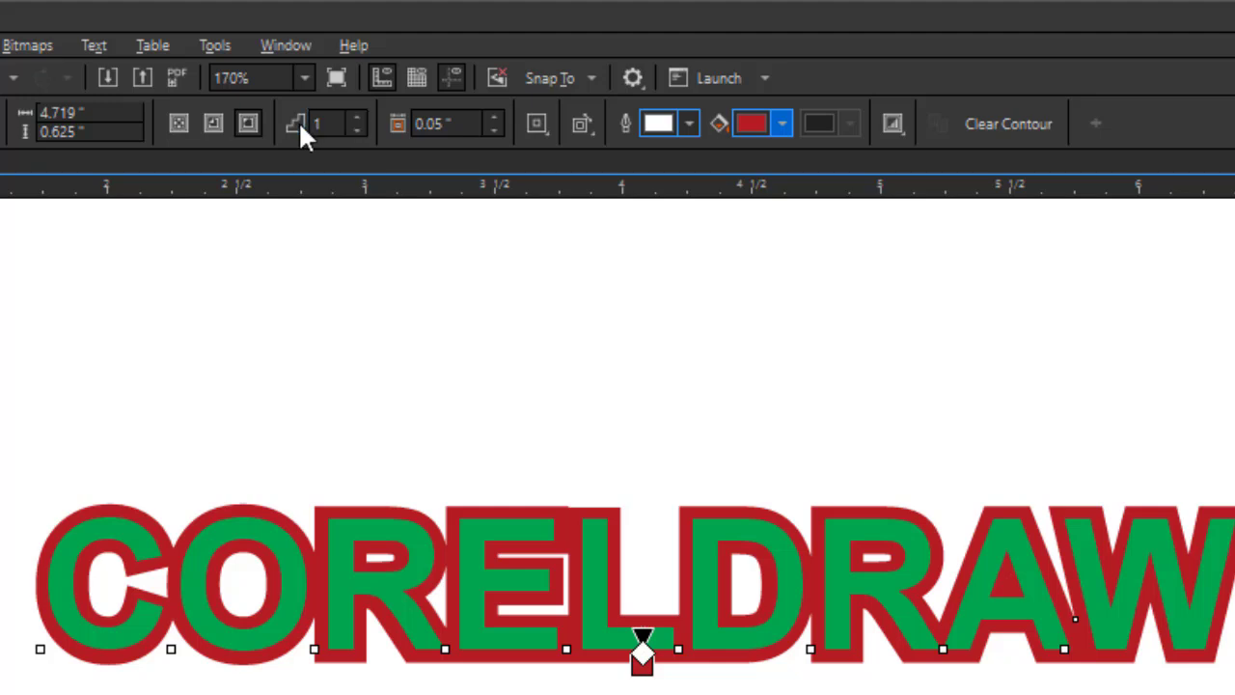
Try 2 and 4 contour steps, returning to 1 step
left_click(355, 117)
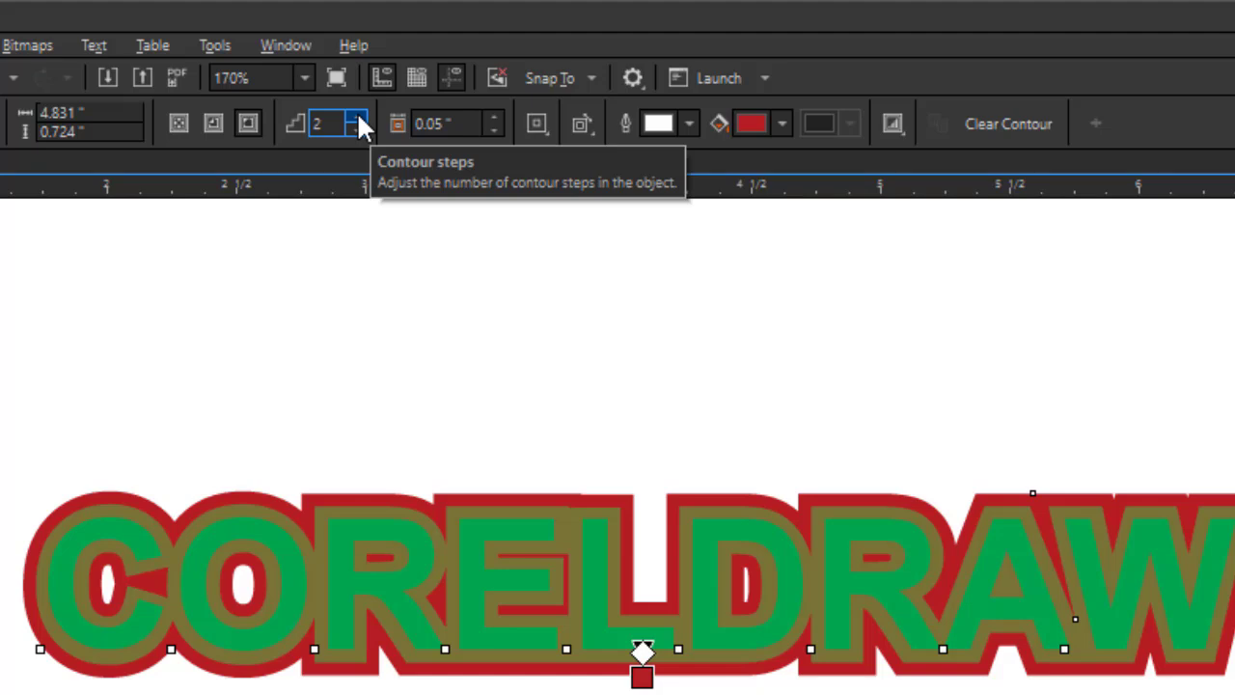
left_click(357, 117)
left_click(357, 116)
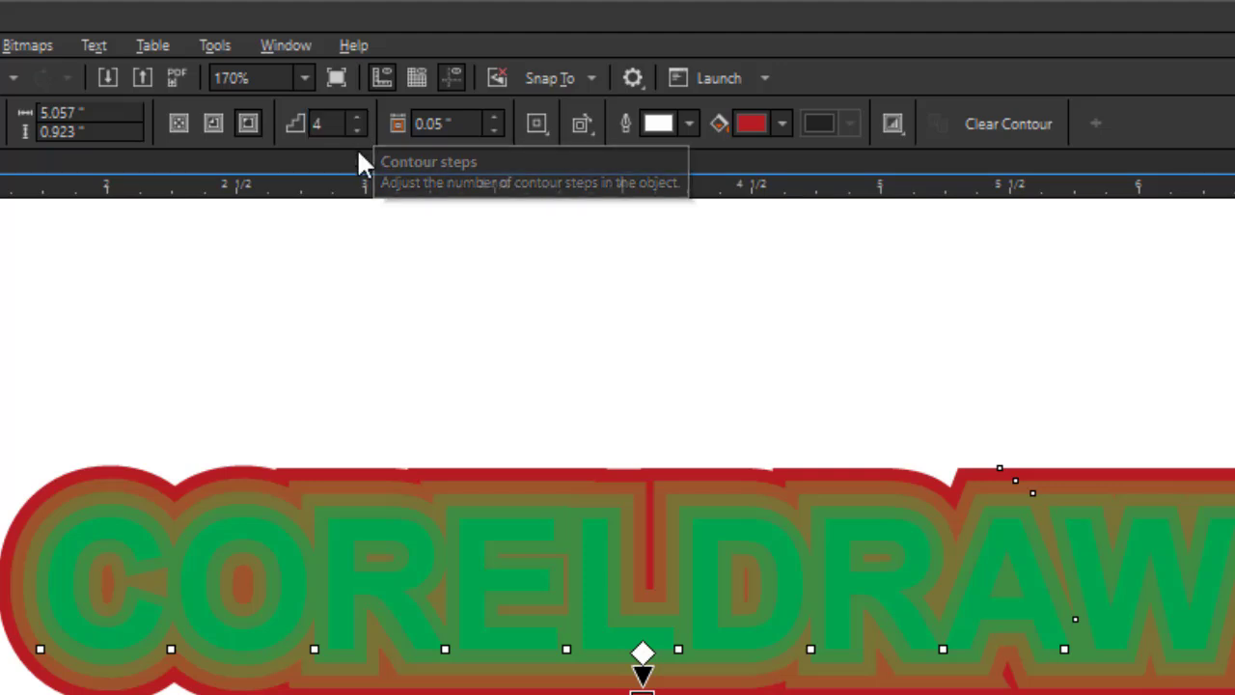
left_click(359, 130)
left_click(359, 129)
left_click(359, 129)
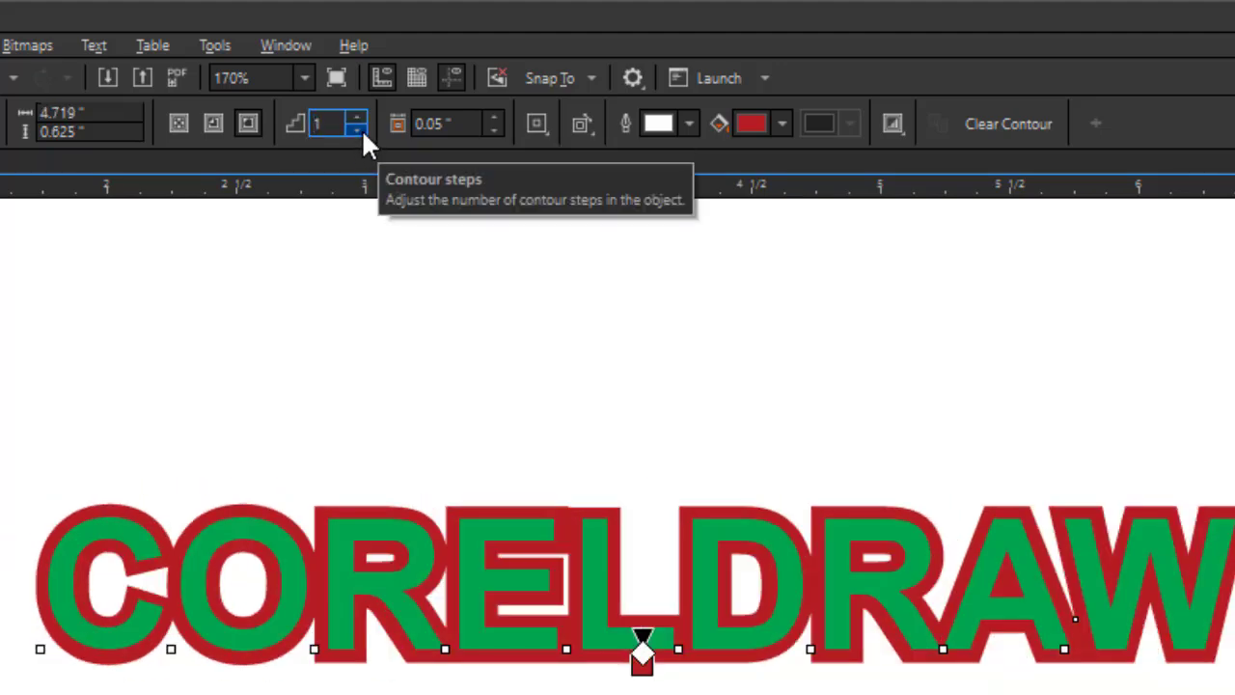
Try contour offsets from 0.04 to 0.1 inch, settling back on 0.05 inch
left_click(493, 119)
left_click(493, 119)
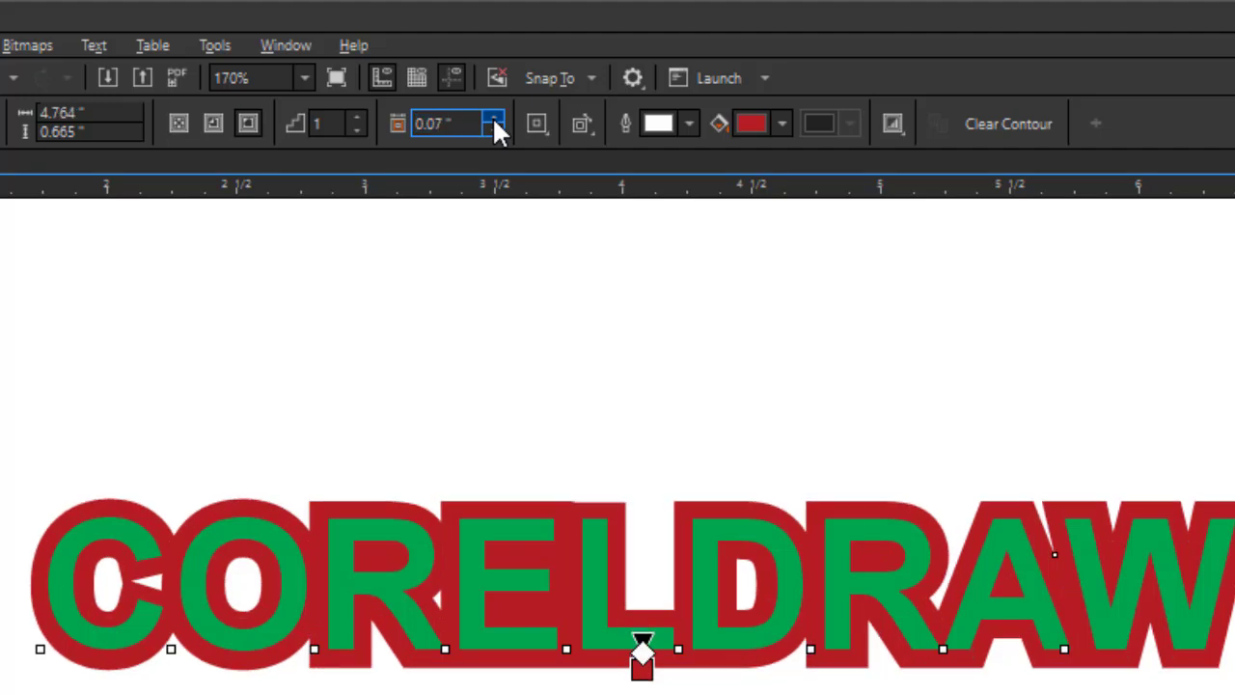
left_click(493, 119)
left_click(493, 119)
left_click(493, 119)
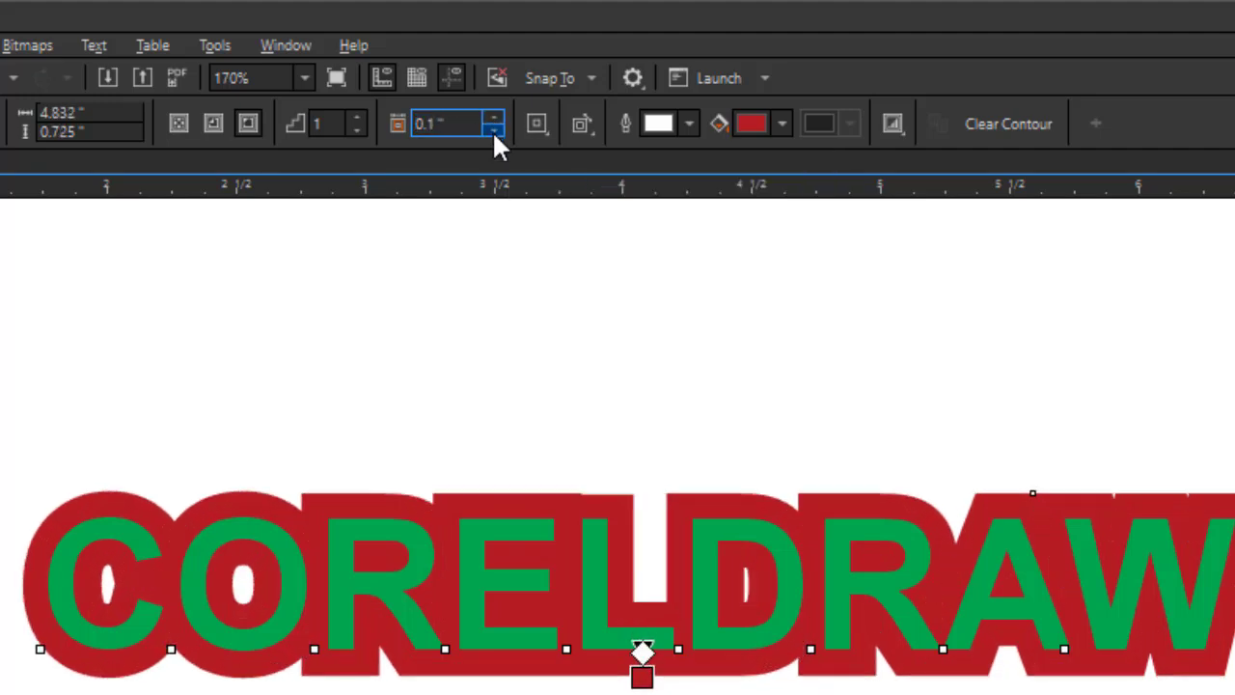
left_click(494, 133)
left_click(494, 133)
left_click(493, 132)
left_click(493, 132)
left_click(494, 132)
left_click(493, 132)
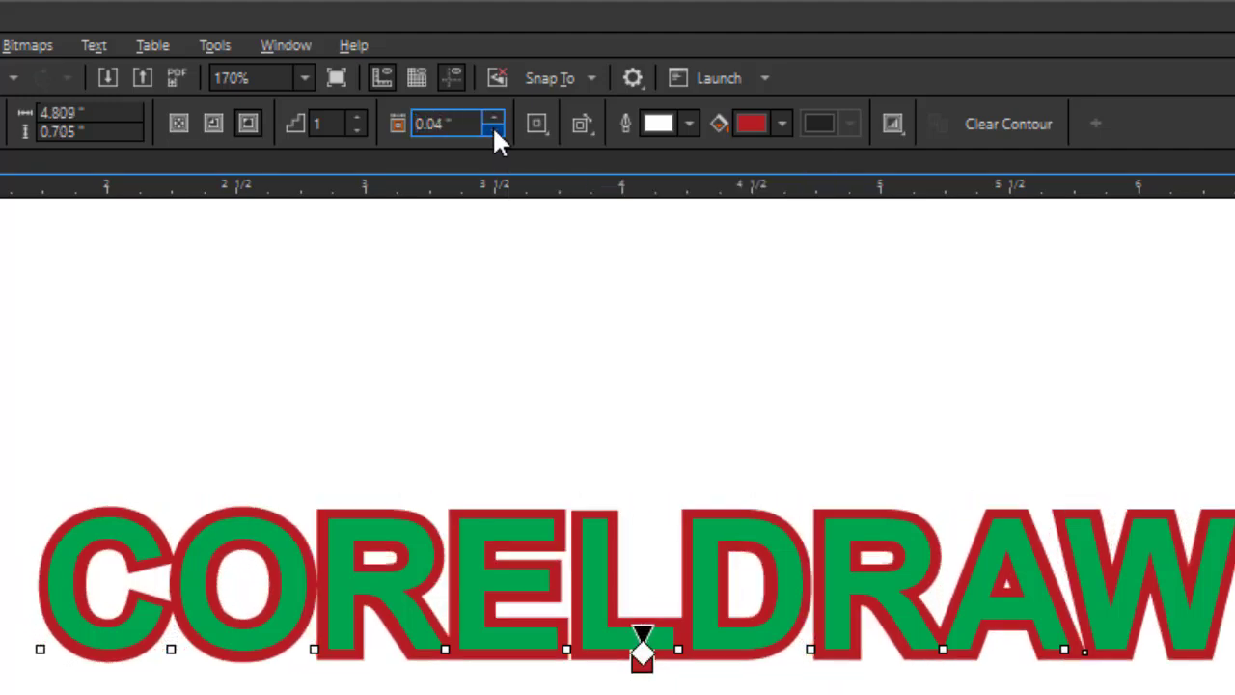
left_click(492, 116)
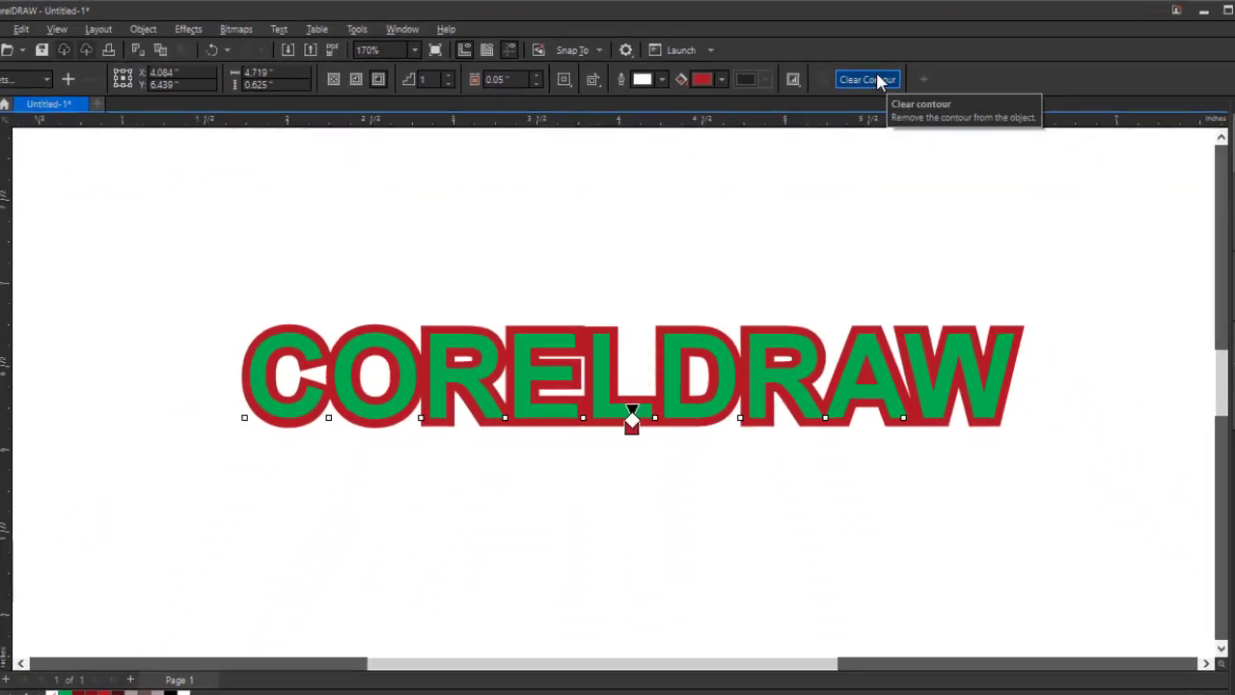
Clear the contour from the text
left_click(873, 80)
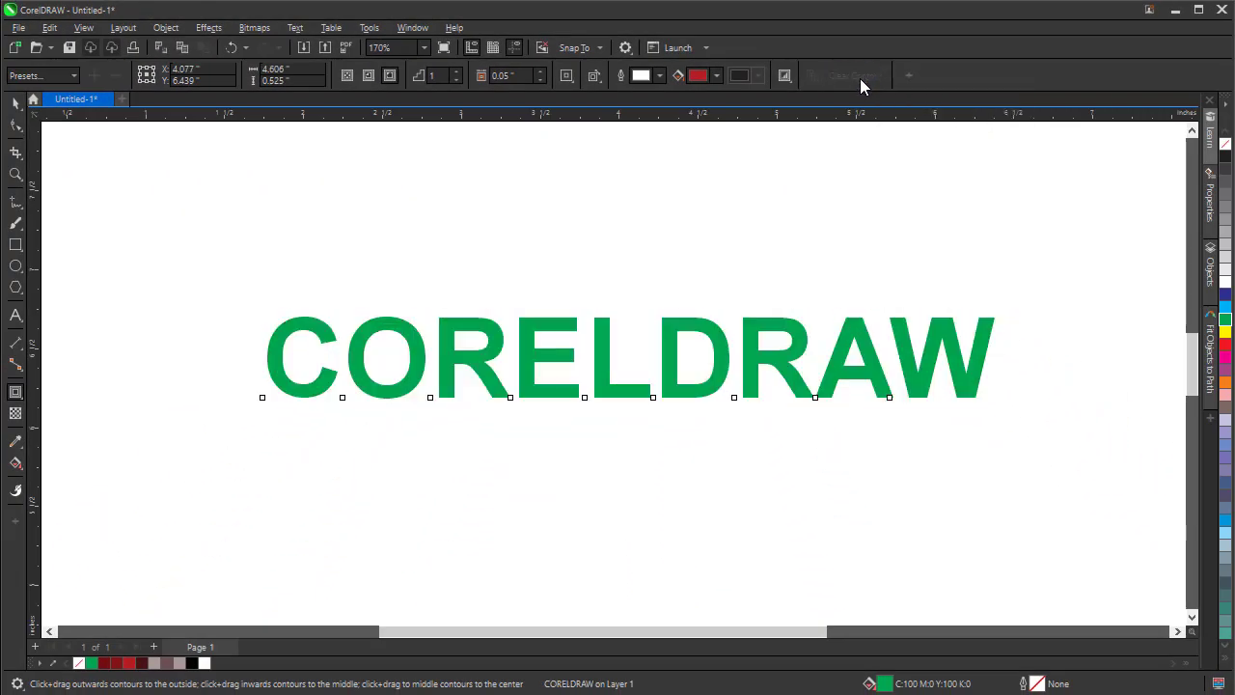
Try dragging a wide outward contour on the text, then undo it
left_click(15, 394)
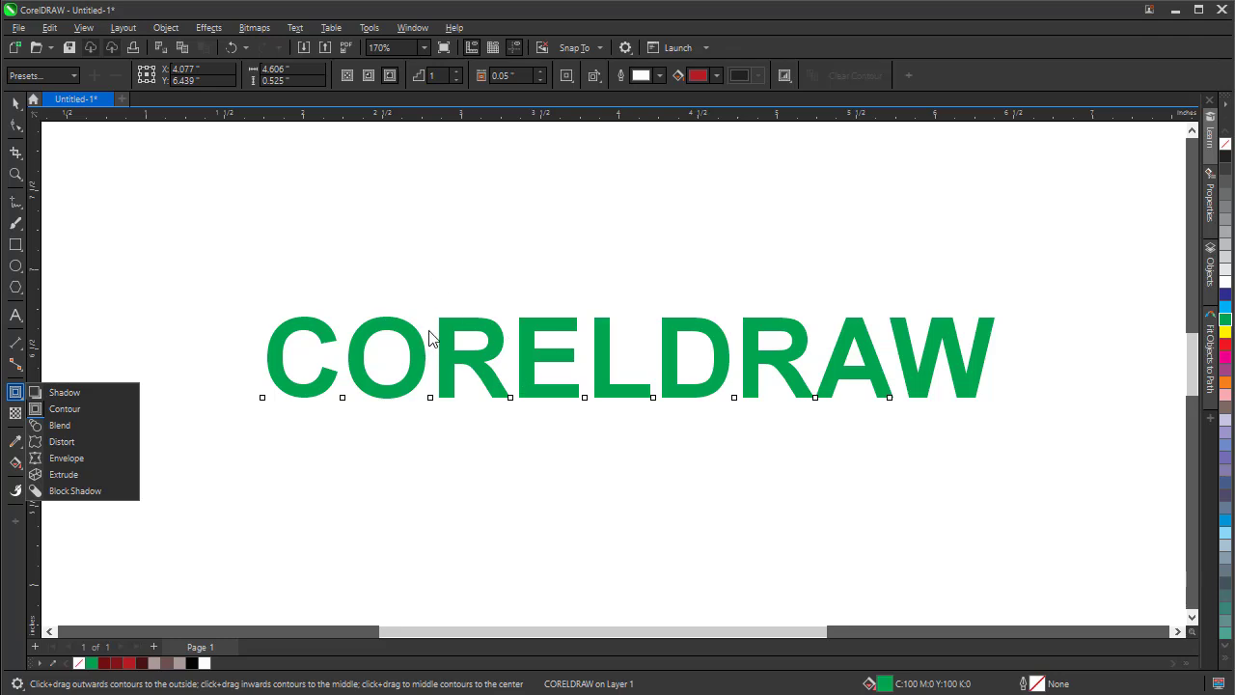
scroll(512, 312, "down", 2)
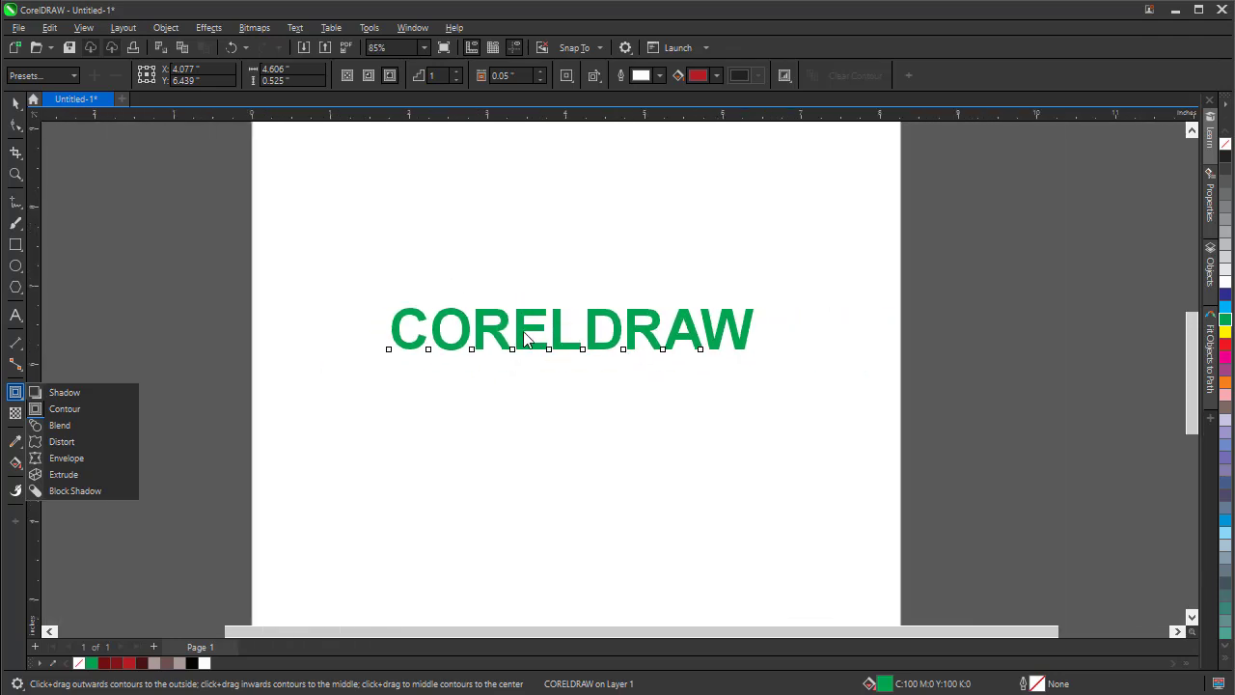
left_click_drag(526, 337, 551, 261)
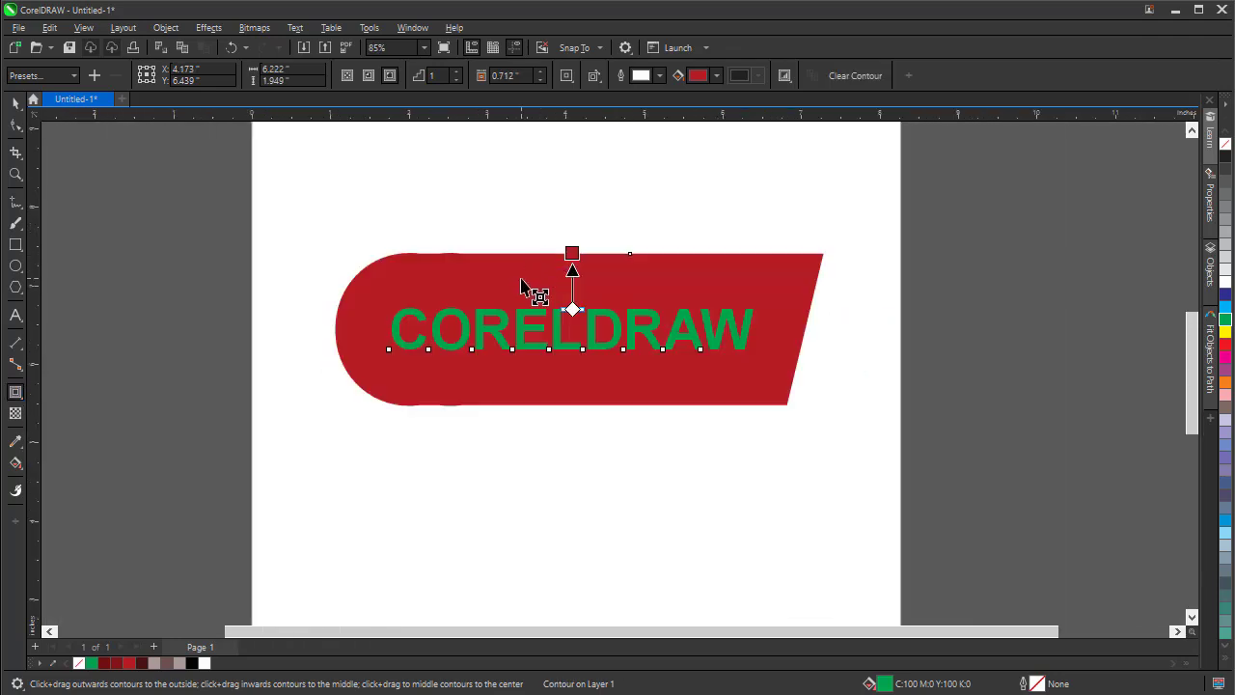
key("ctrl+z")
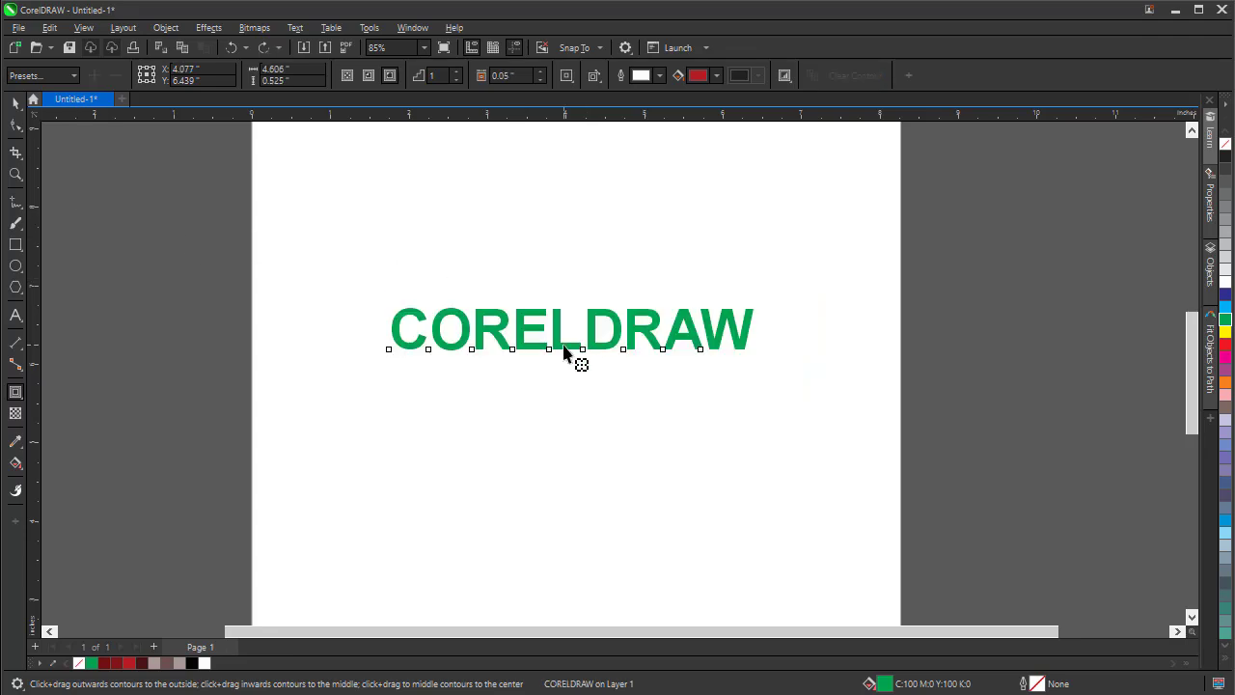
Move the CORELDRAW text higher on the page with the Pick tool
left_click(15, 107)
left_click_drag(593, 336, 609, 282)
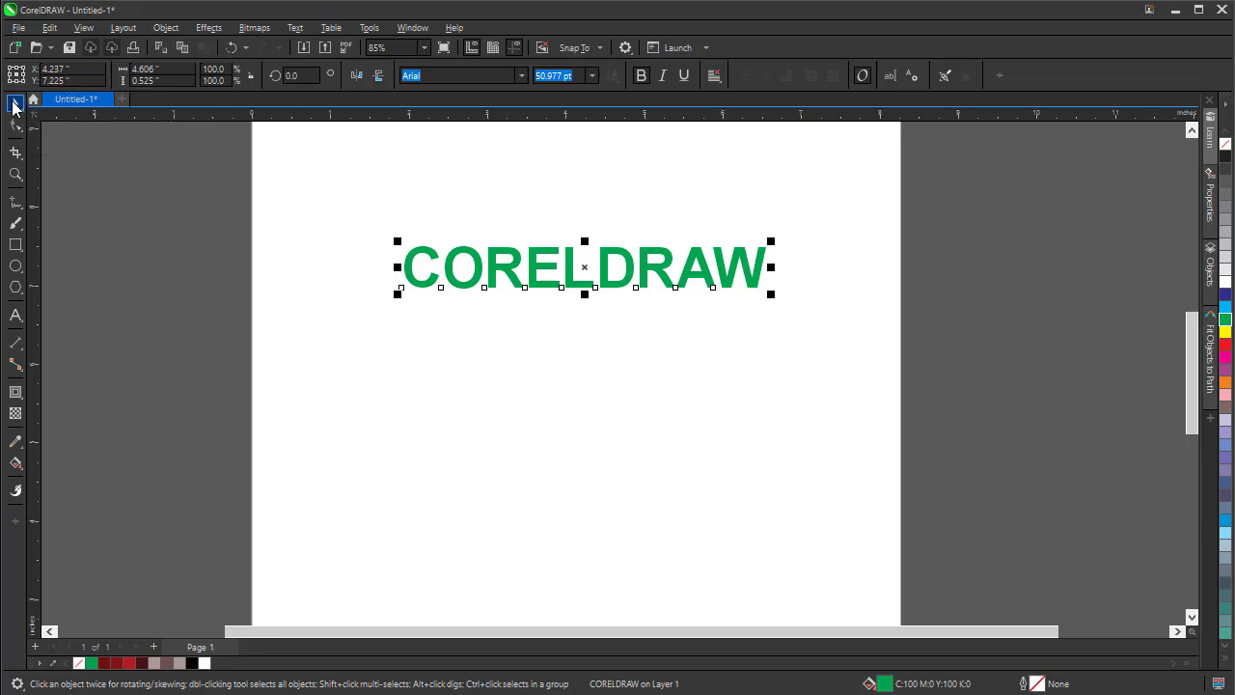
left_click(577, 438)
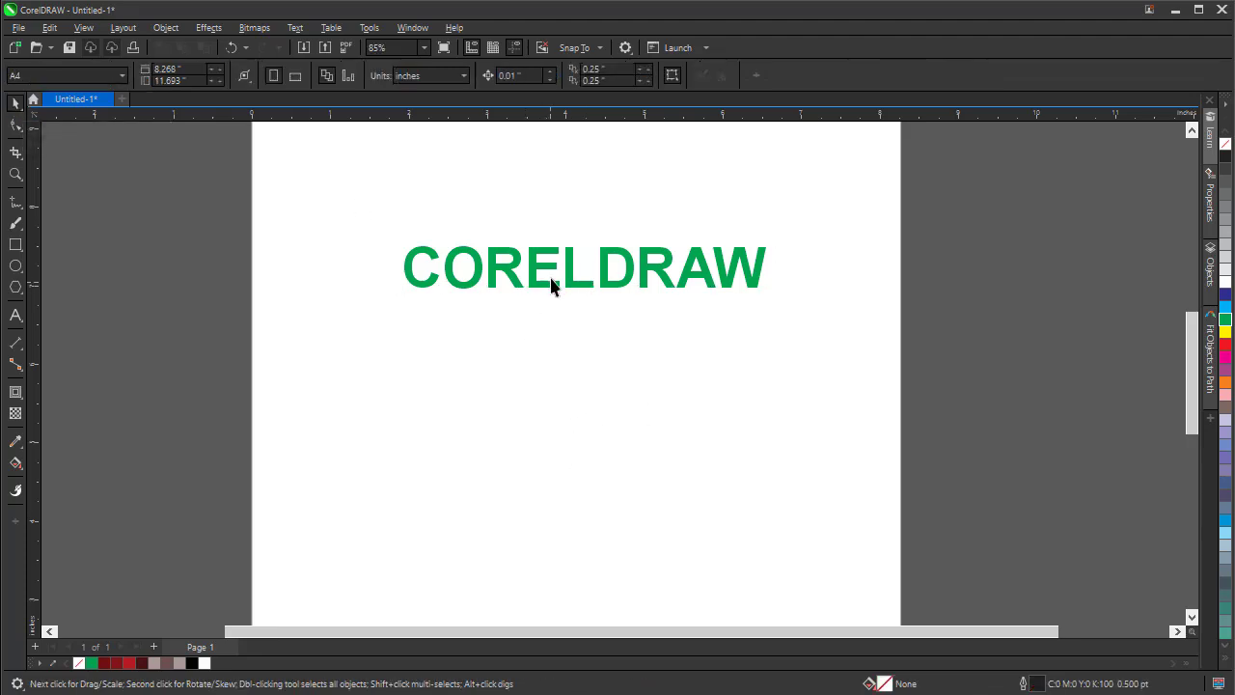
mouse_move(571, 272)
left_mouse_down()
mouse_move(576, 296)
mouse_move(568, 270)
left_mouse_up()
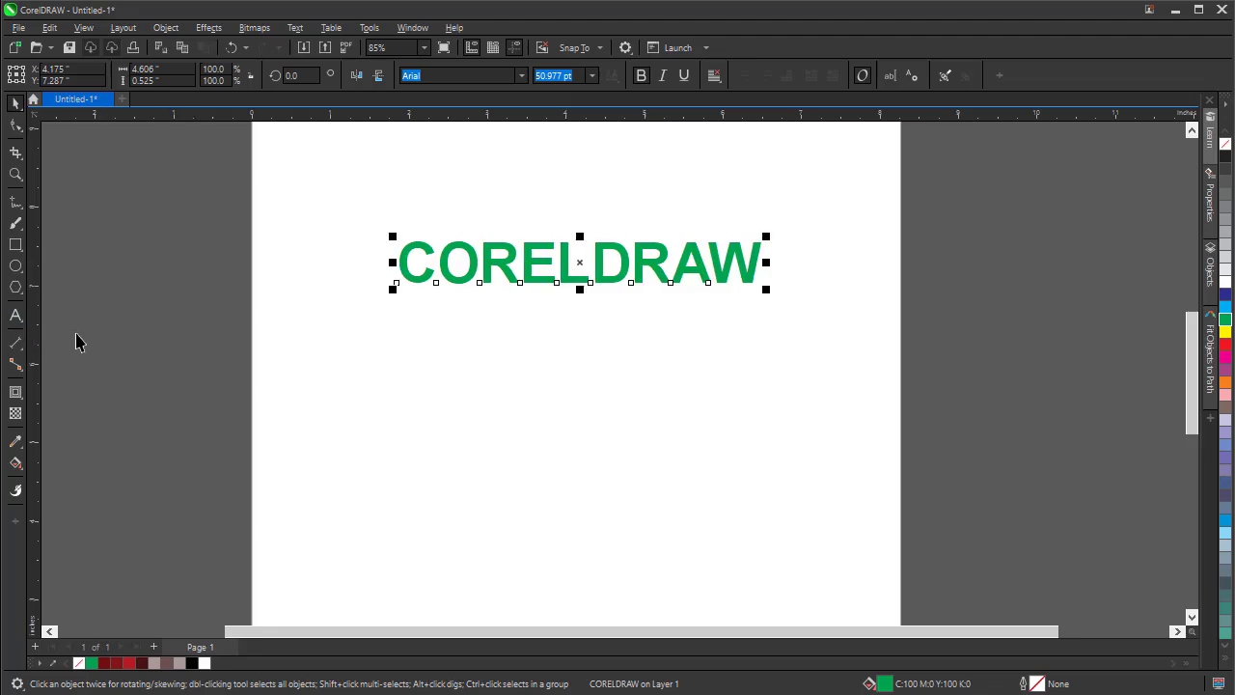
Draw a small circle about 0.47 inch wide and a larger circle about 1.1 inch to its right
left_click(15, 267)
left_click_drag(322, 399, 355, 435)
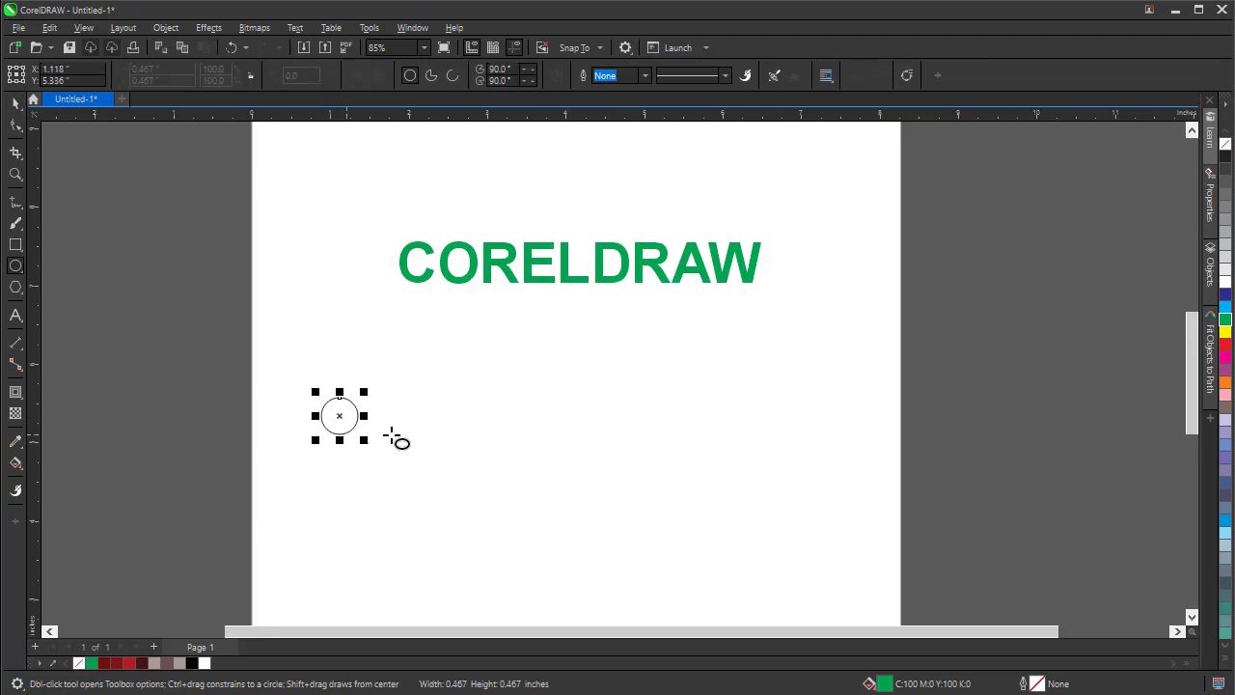
left_click_drag(610, 371, 653, 468)
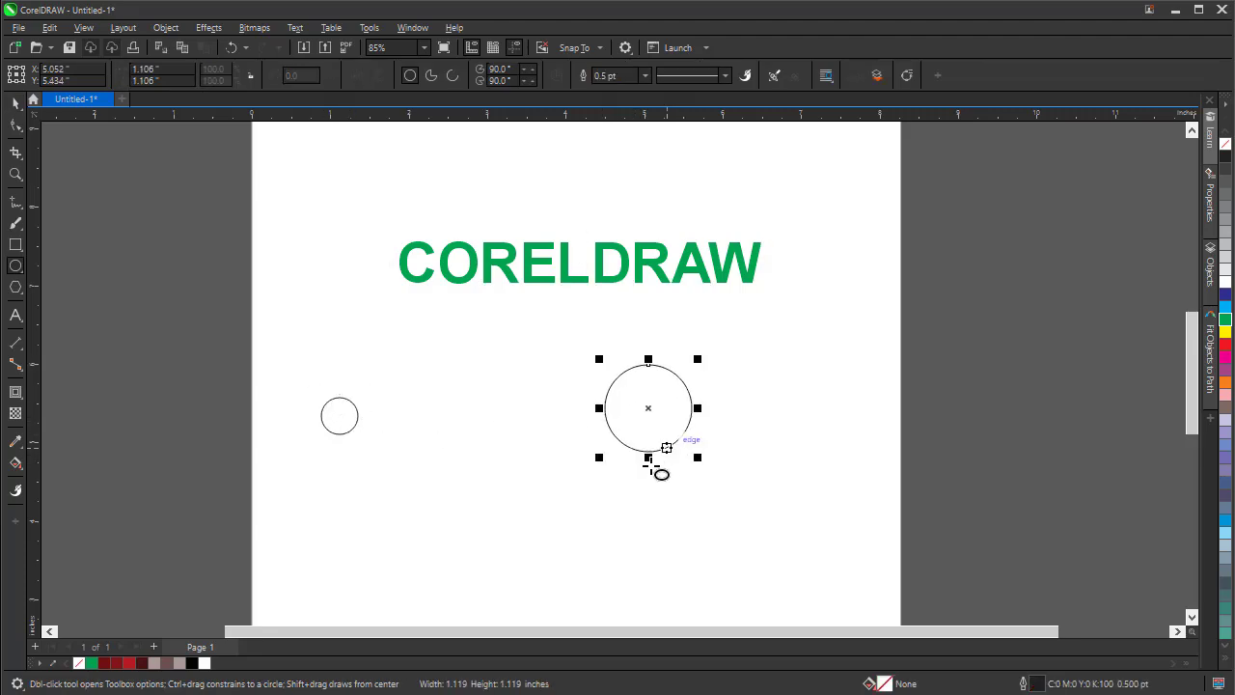
Blend the small circle into the larger circle with the Blend tool
left_click(17, 395)
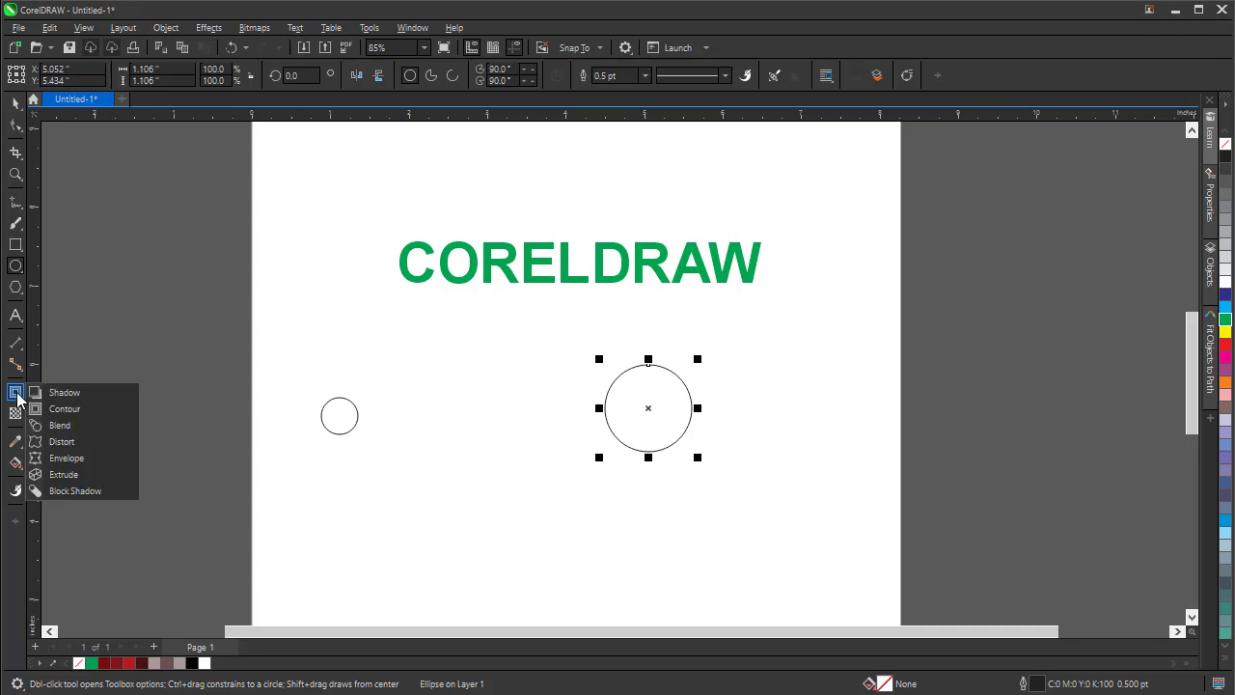
left_click(66, 426)
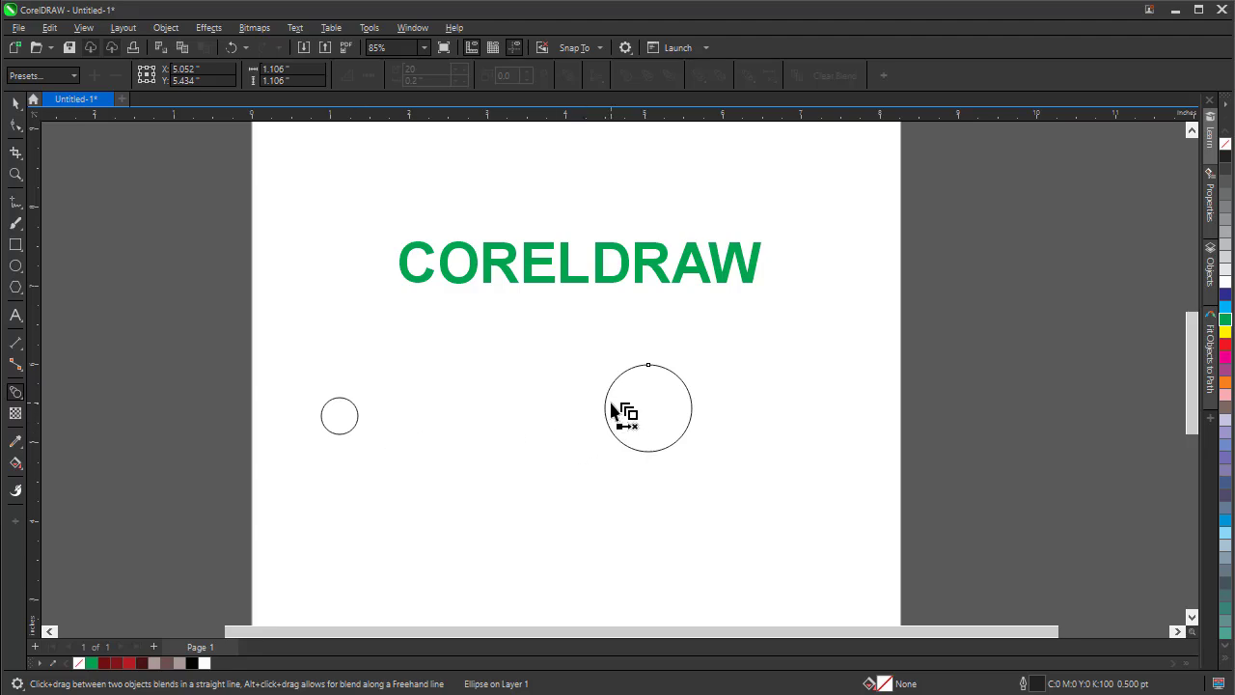
left_click(350, 415)
left_click_drag(351, 415, 662, 411)
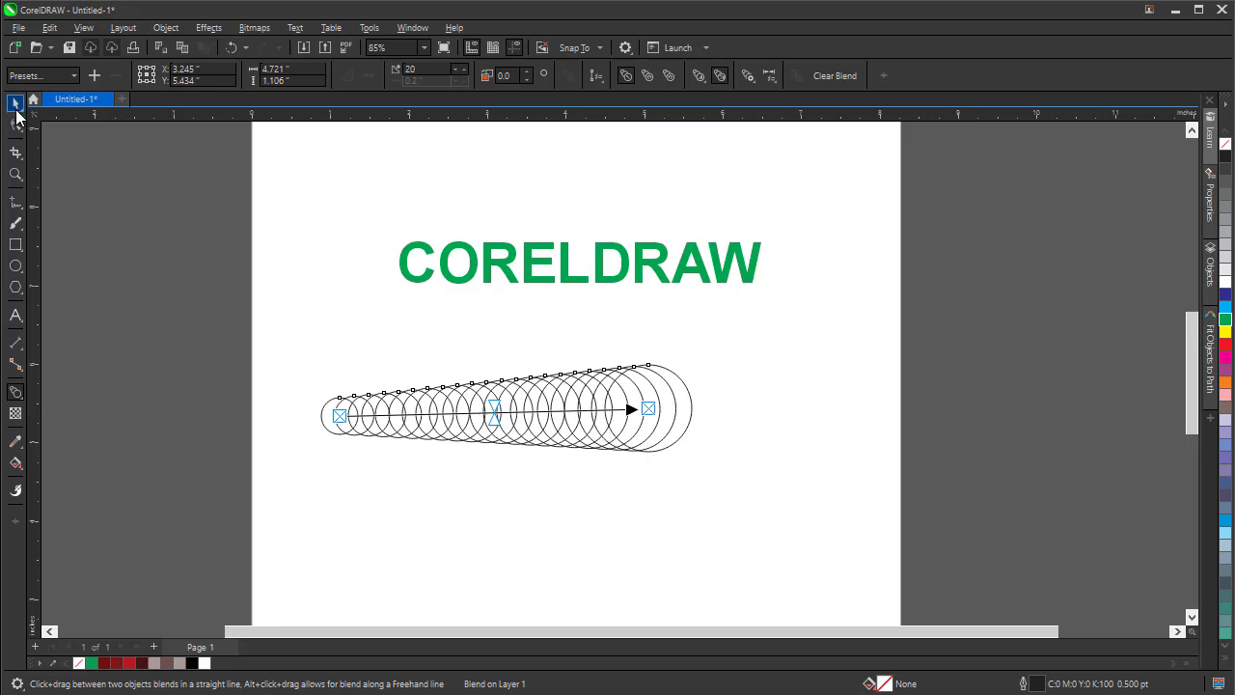
Adjust the blend's spacing acceleration, ending with the objects bunched toward the larger circle
scroll(399, 424, "up", 3)
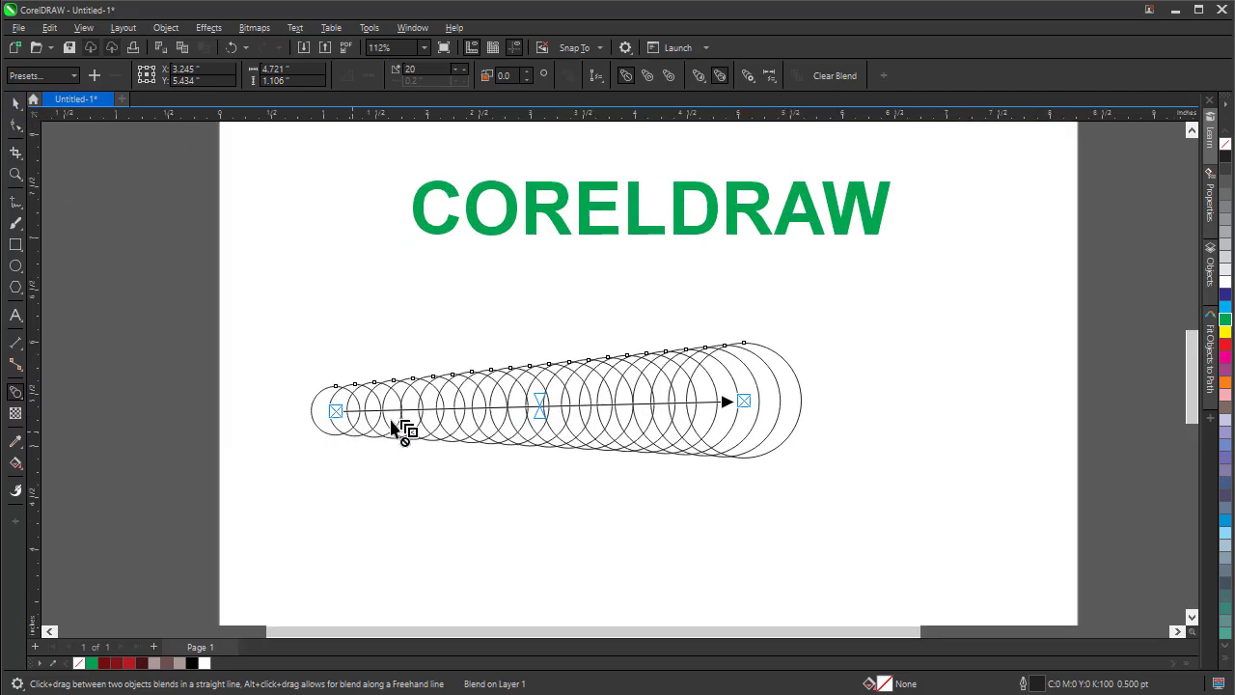
scroll(509, 425, "up", 1)
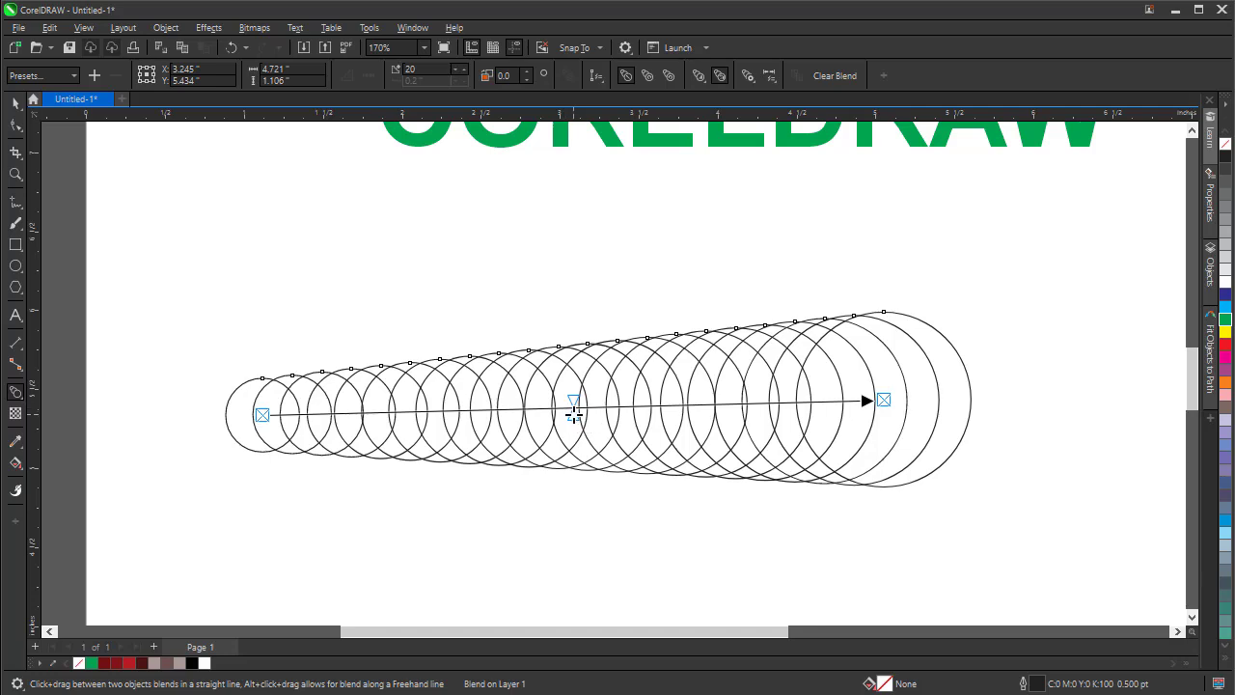
left_click_drag(573, 410, 465, 415)
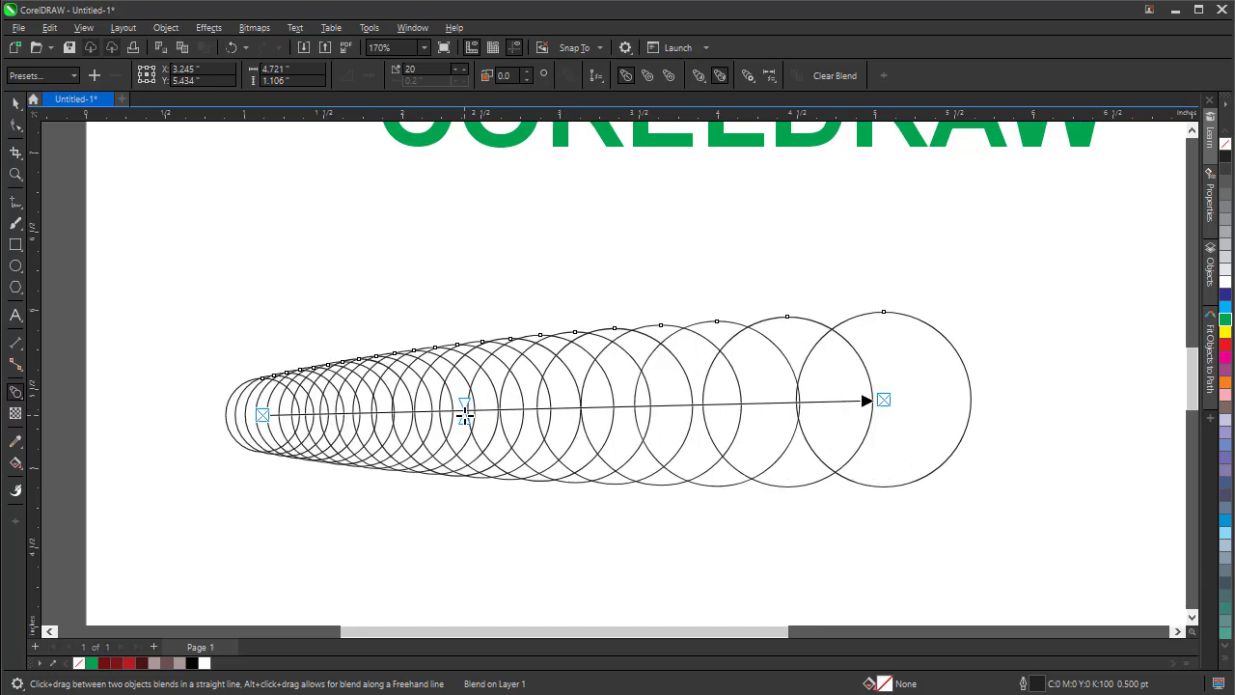
left_click_drag(687, 405, 726, 403)
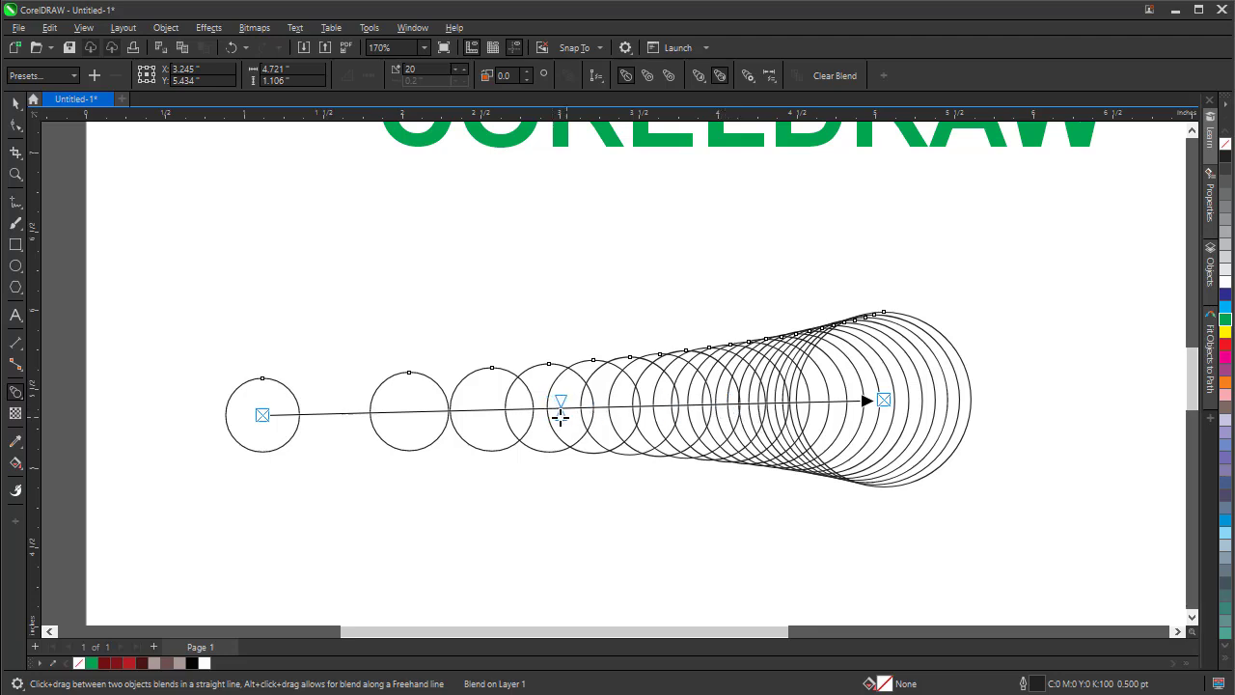
Restore an even spacing for the circle blend by adjusting its acceleration and undoing the recent acceleration changes
left_click_drag(563, 415, 564, 415)
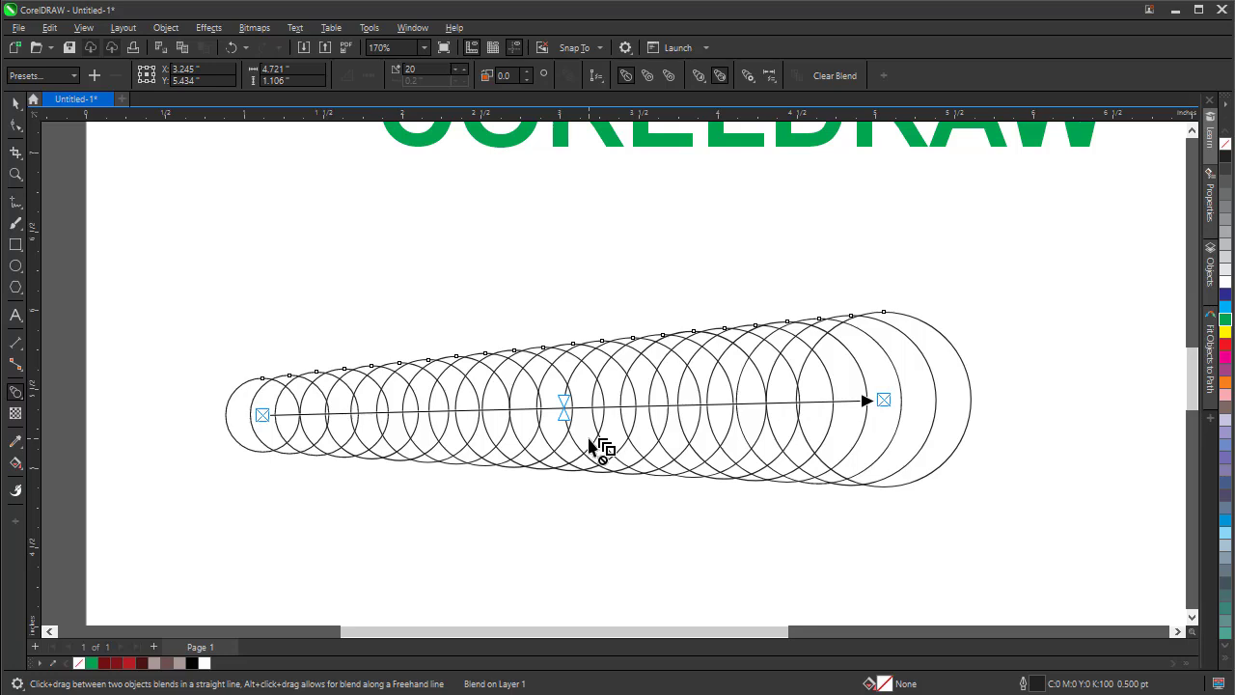
key("ctrl+z")
key("ctrl+z")
key("ctrl+z")
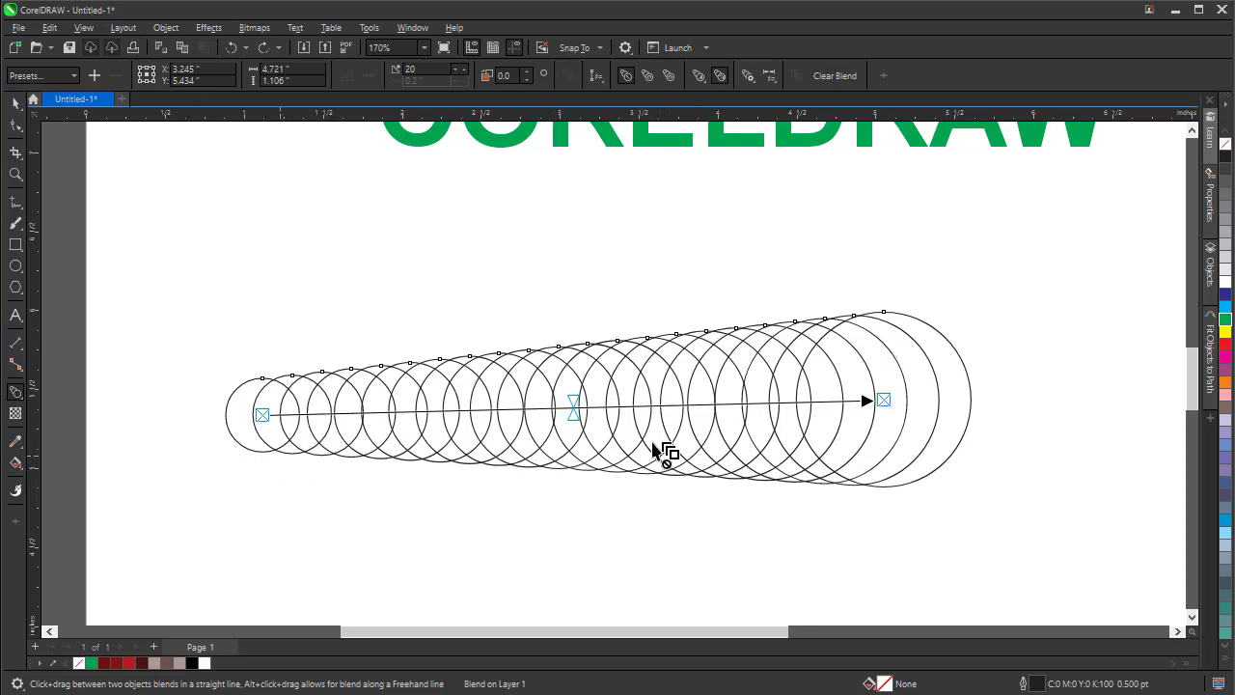
Apply a Distort effect to the circle blend, settling on a small zipper distortion with amplitude 10
scroll(733, 366, "down", 2)
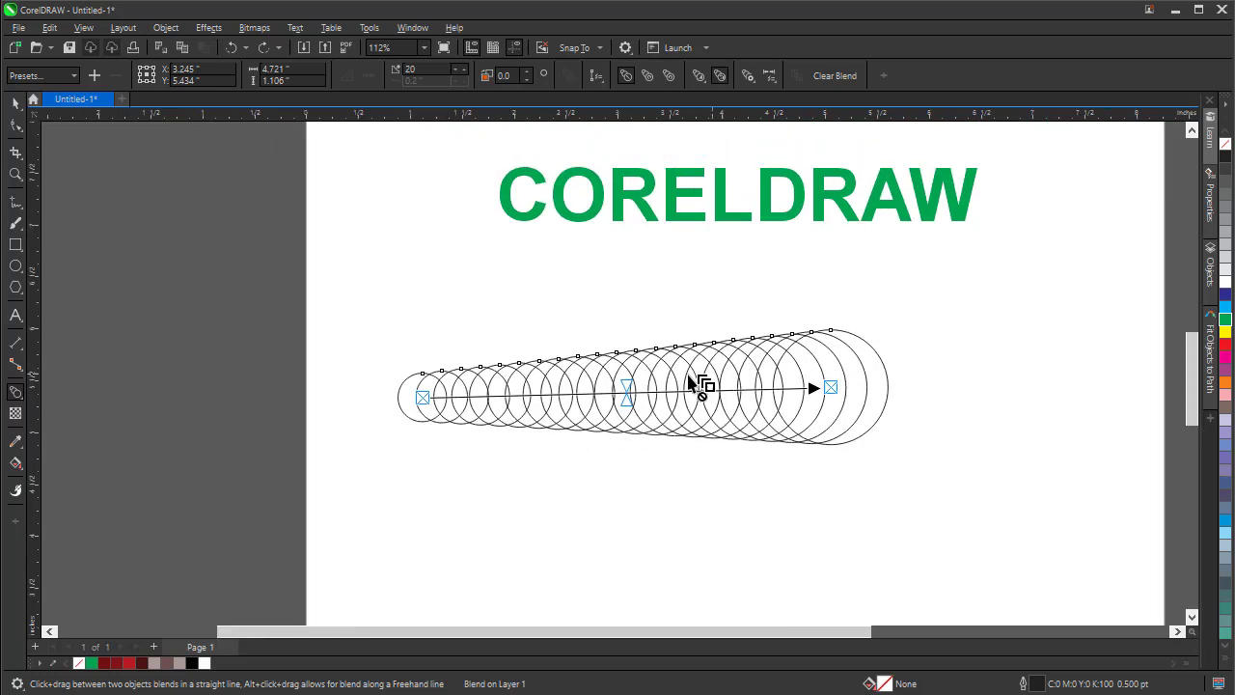
left_click(18, 395)
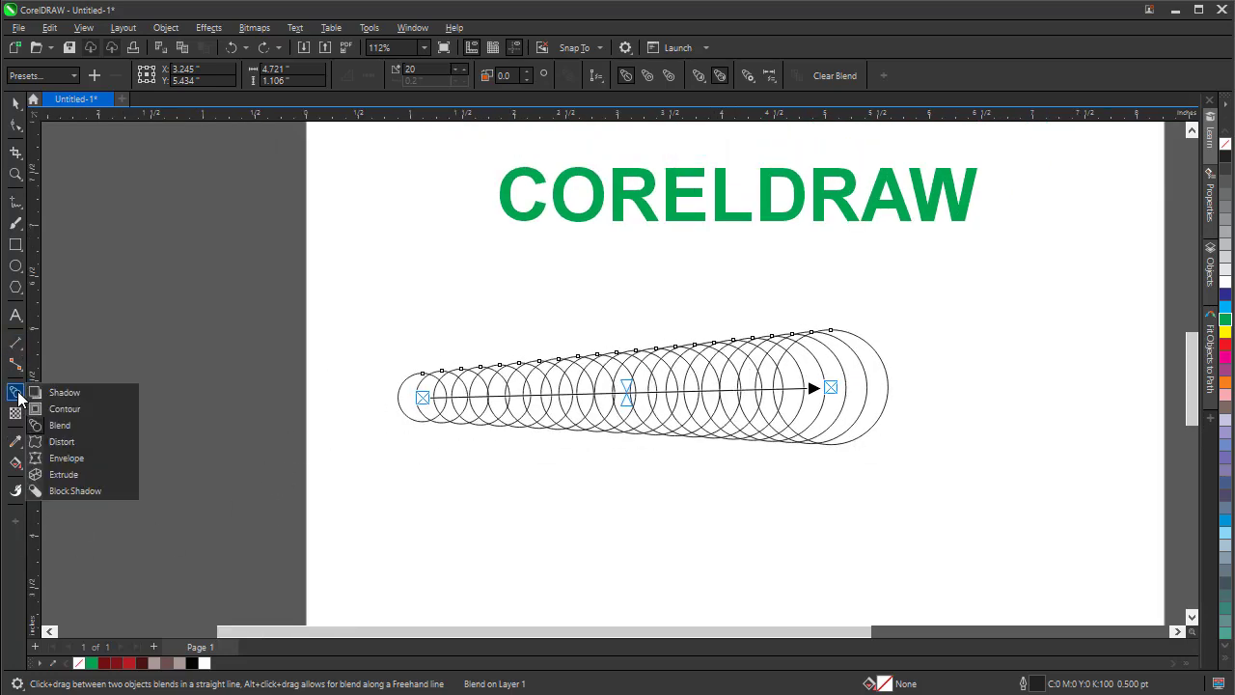
left_click(64, 443)
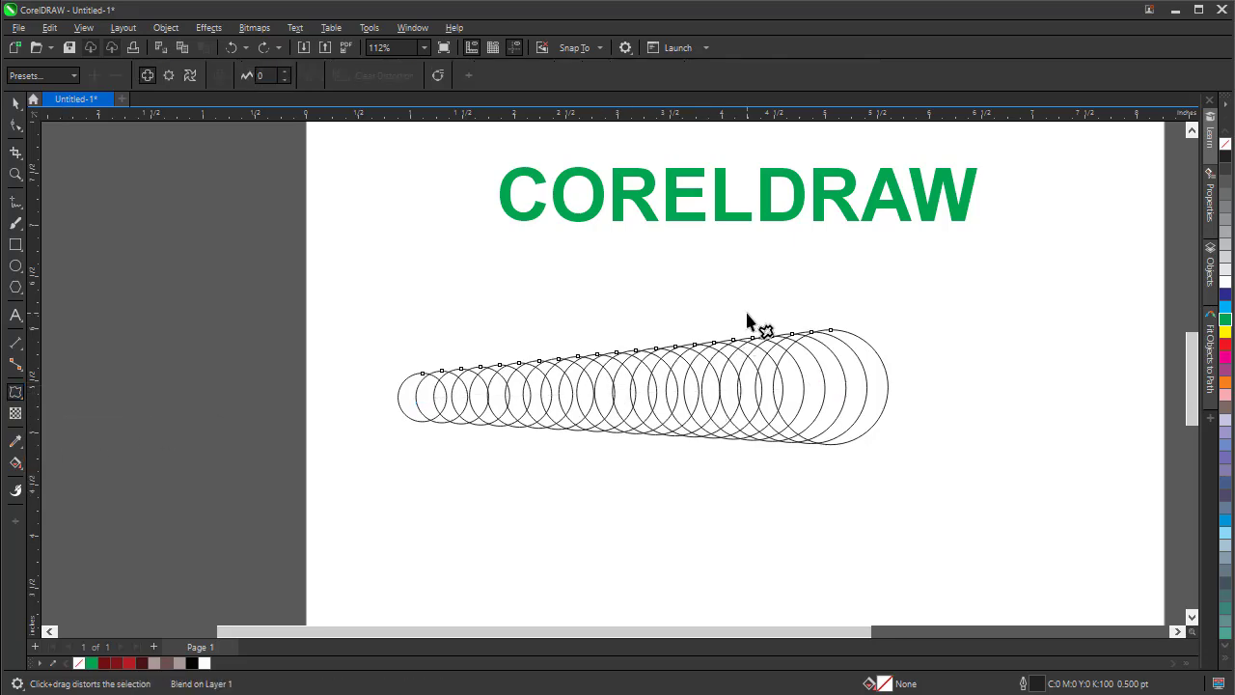
left_click_drag(749, 314, 821, 377)
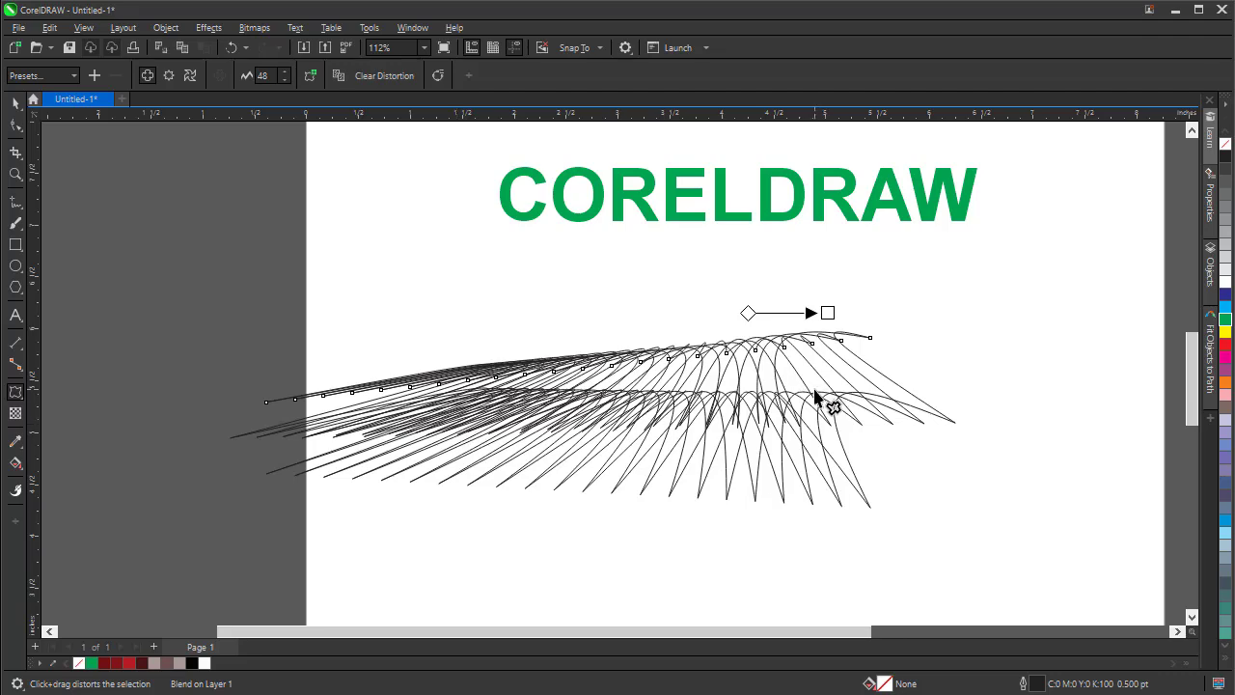
key("ctrl+z")
left_click_drag(799, 422, 803, 469)
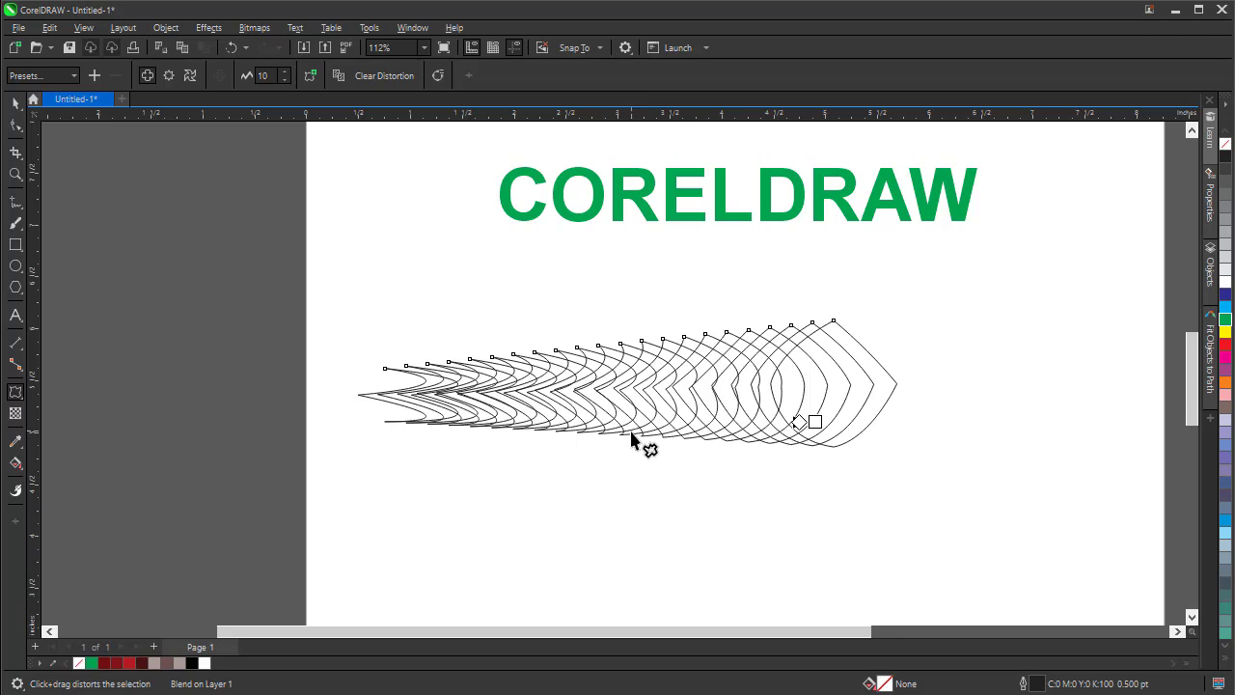
left_click(16, 397)
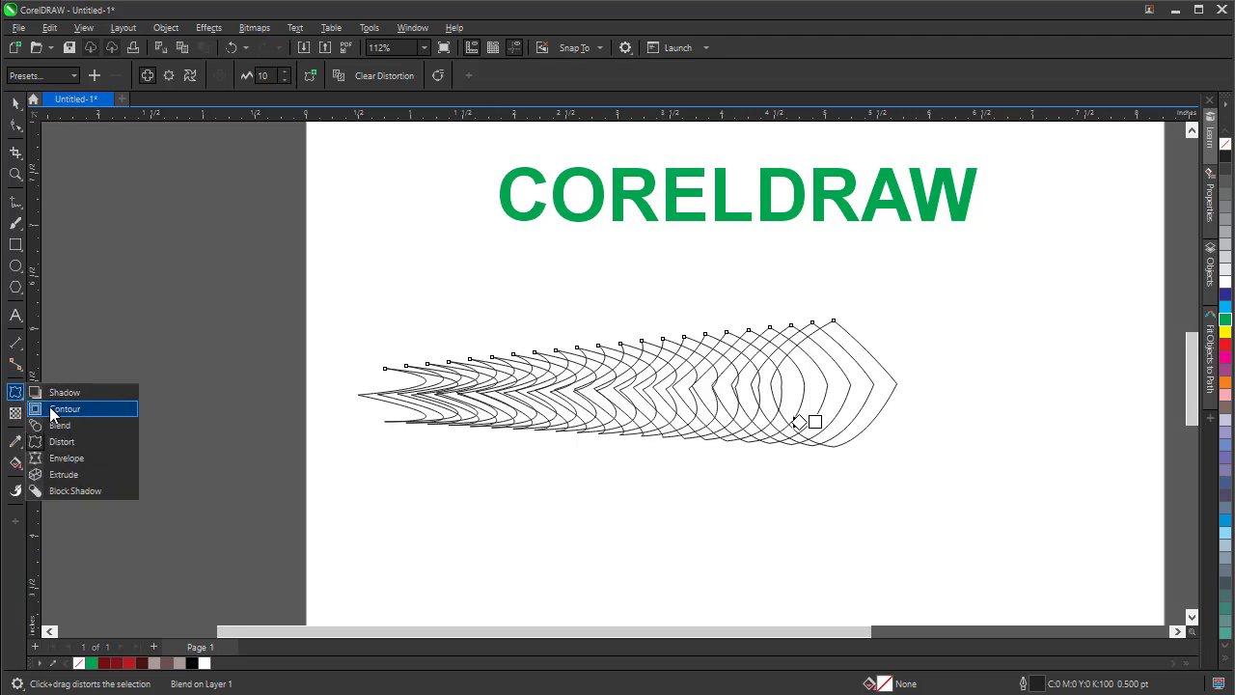
left_click(82, 457)
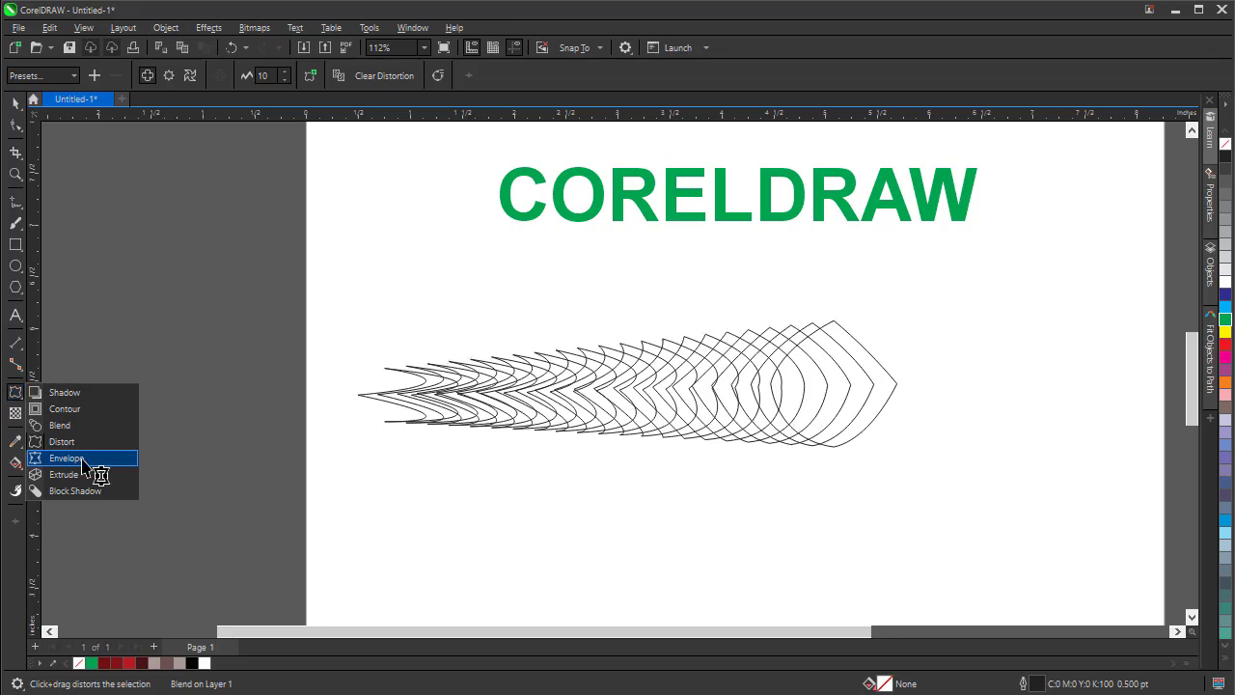
scroll(532, 557, "down", 2)
scroll(730, 353, "up", 1)
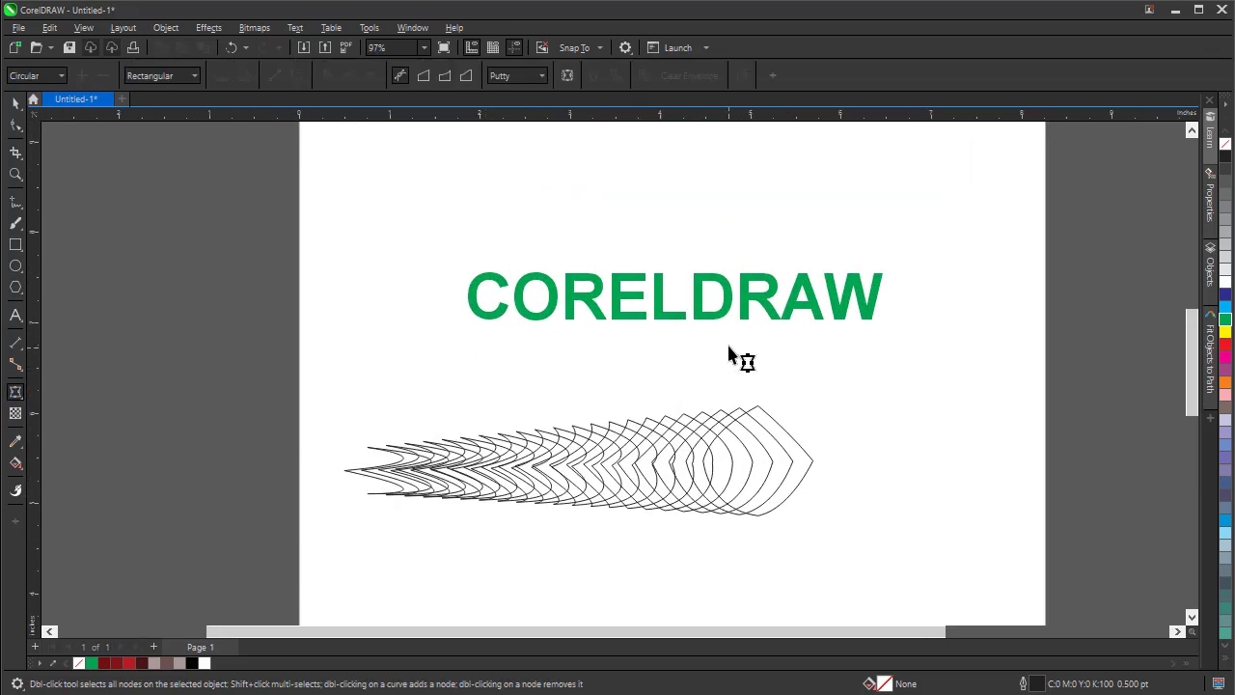
scroll(783, 254, "down", 1)
scroll(682, 361, "up", 2)
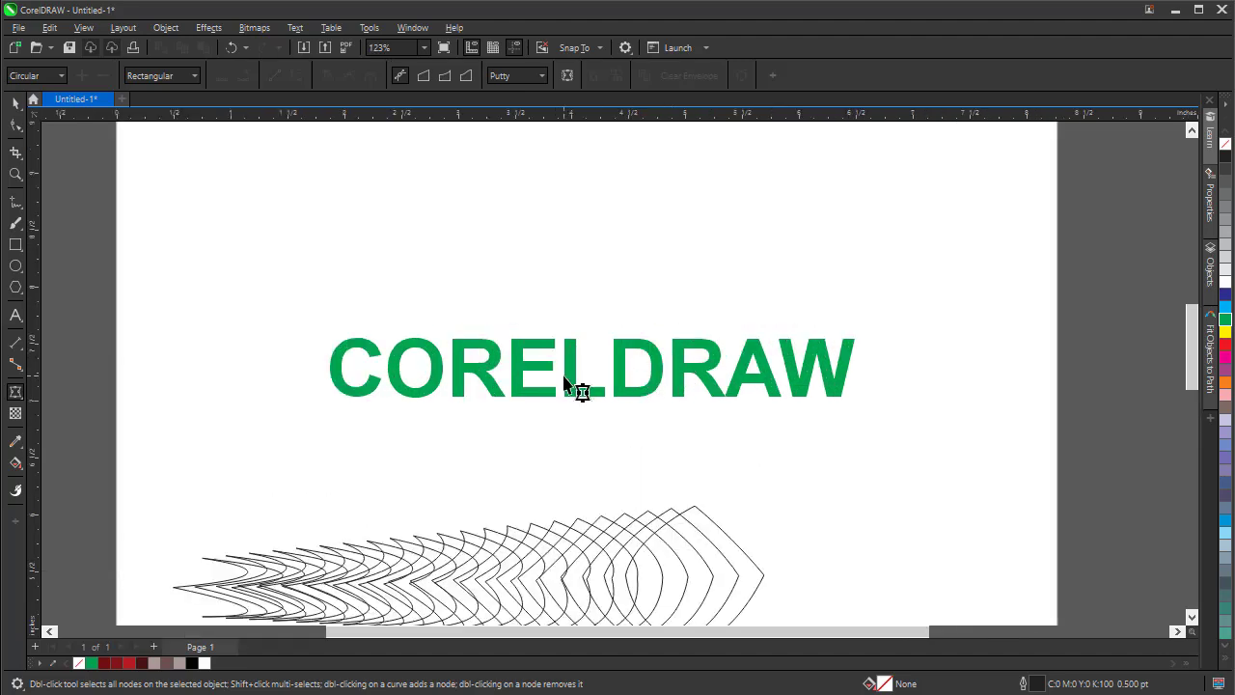
left_click(571, 389)
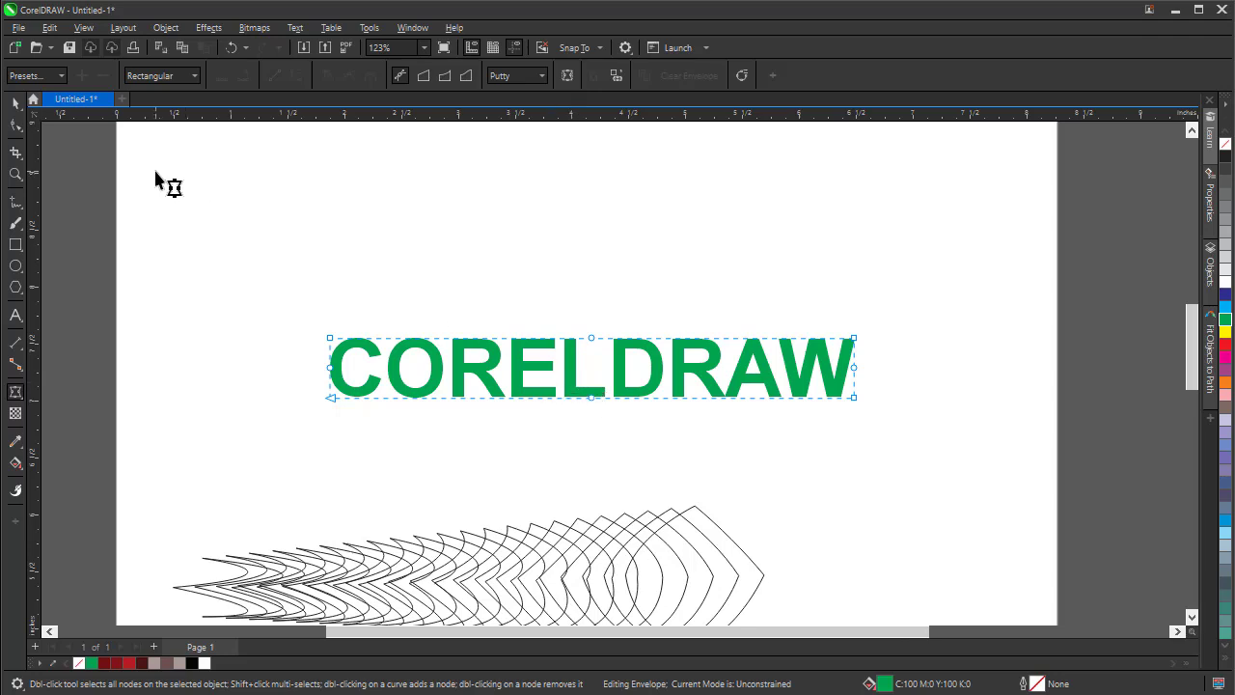
Undo the distortion on the circle blend and return to the Pick tool
key("ctrl+z")
left_click(15, 102)
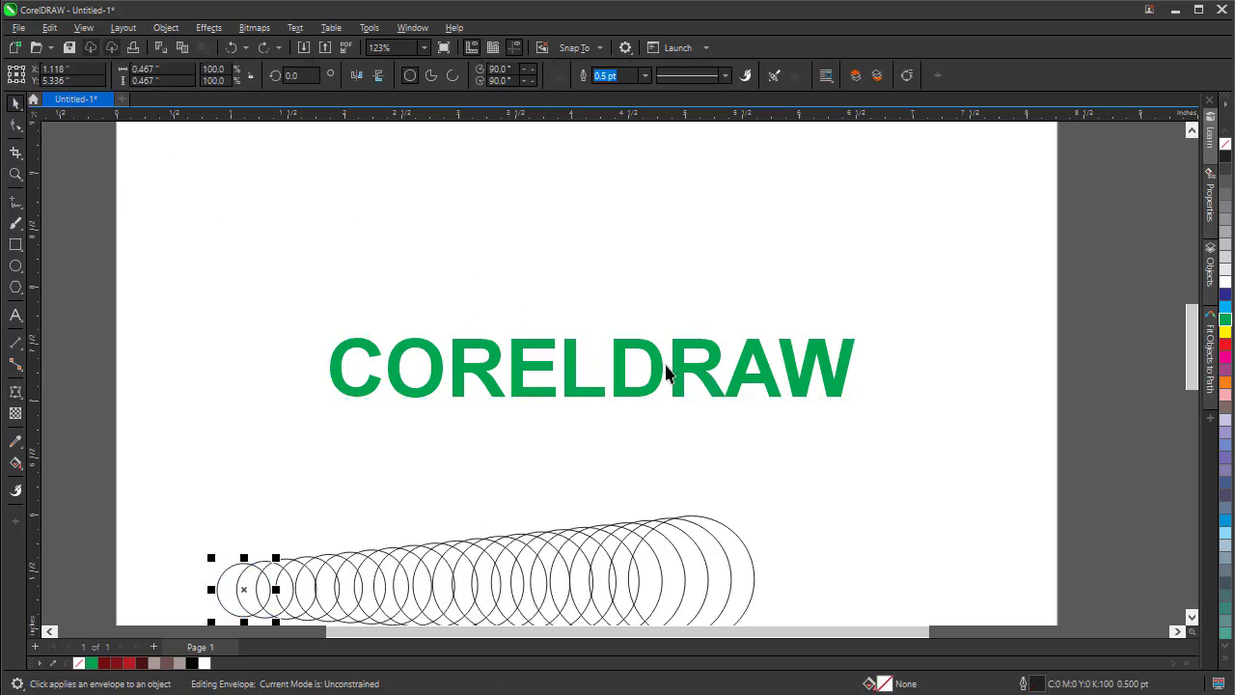
Duplicate the CORELDRAW text and move the copy just above the original
left_click(572, 381)
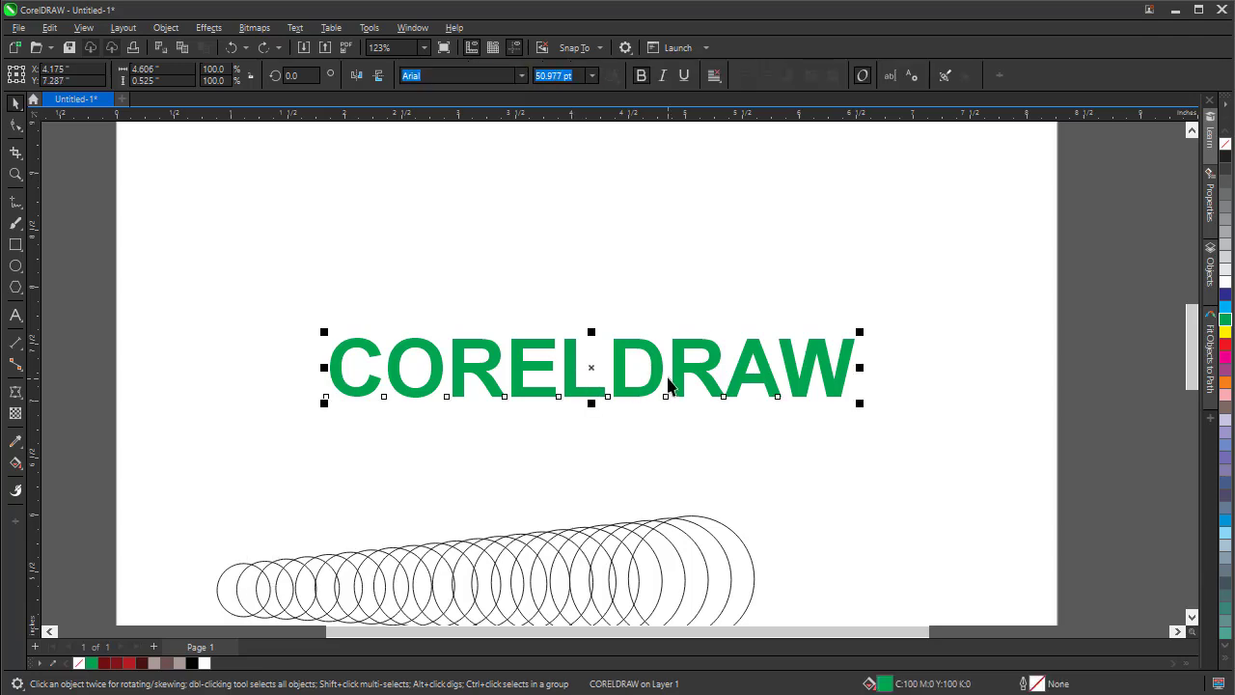
key("ctrl+d")
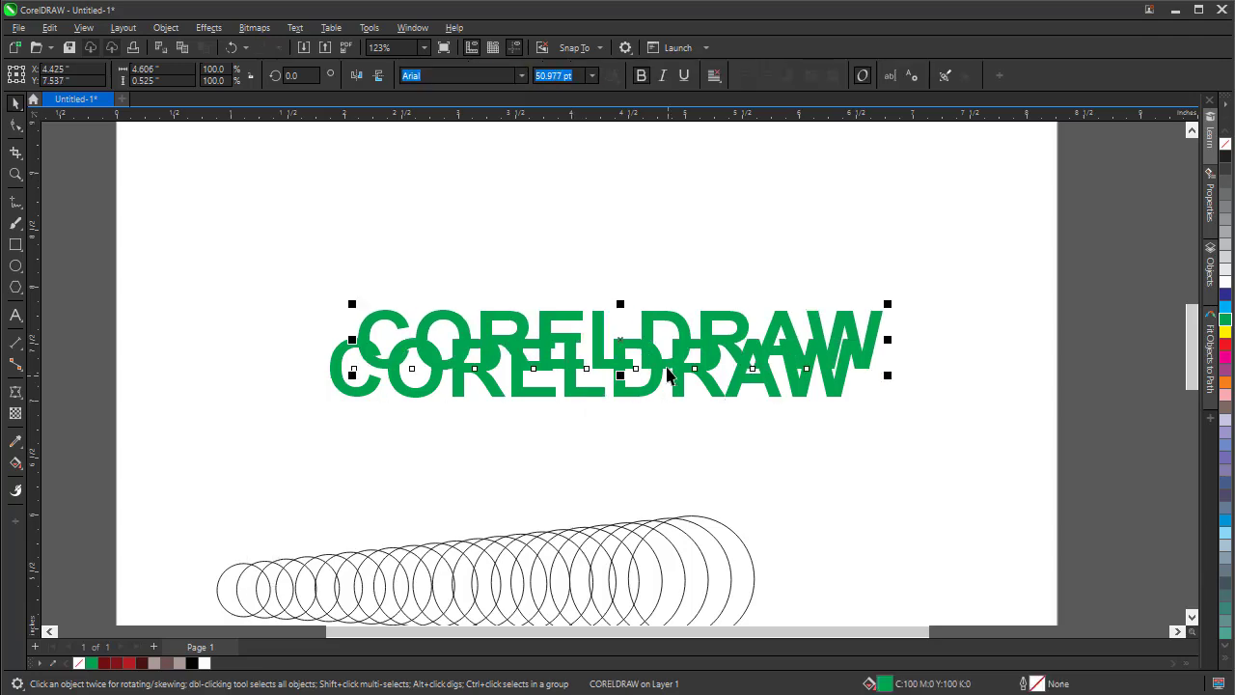
left_click_drag(646, 331, 620, 279)
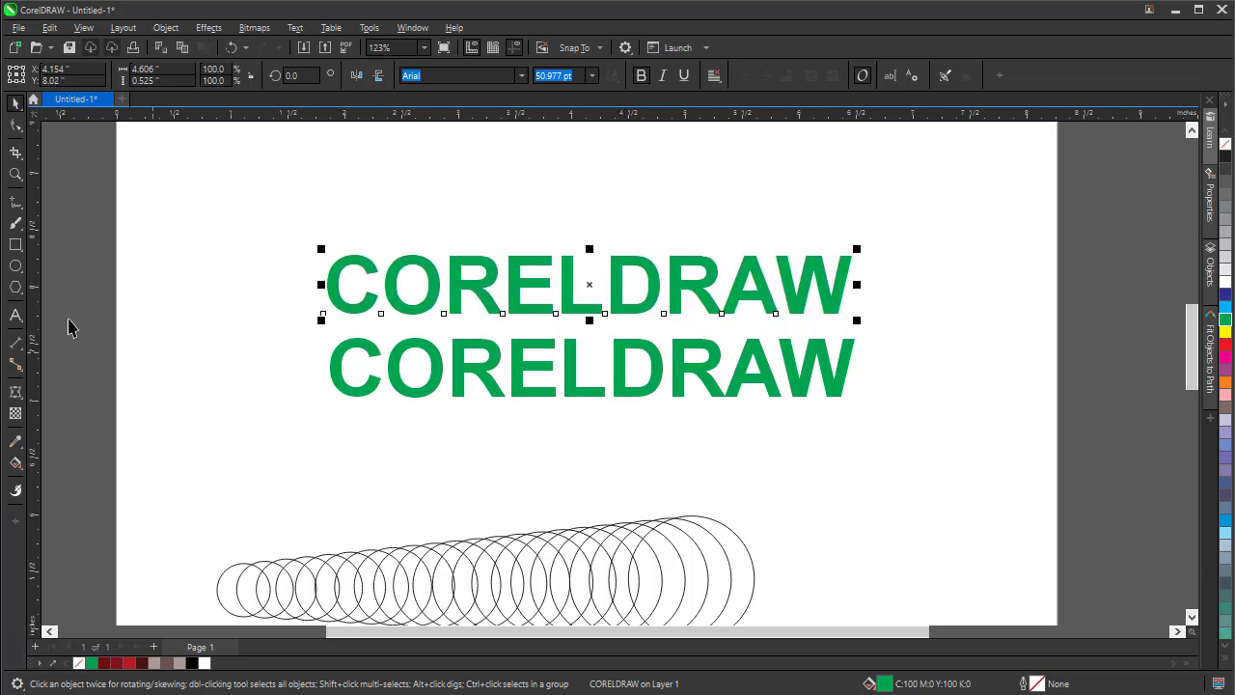
Apply an Envelope to the upper text copy, pulling its top edge nodes into a wavy curve
left_click(15, 397)
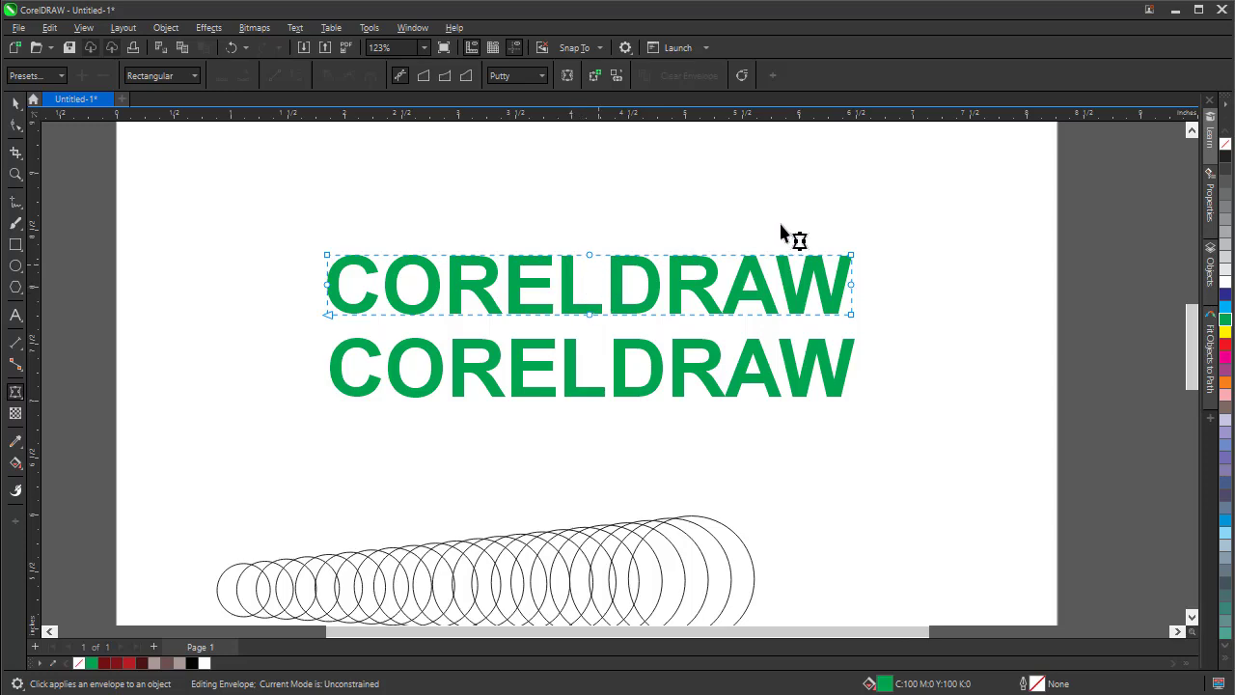
scroll(672, 444, "down", 2)
scroll(662, 428, "up", 3)
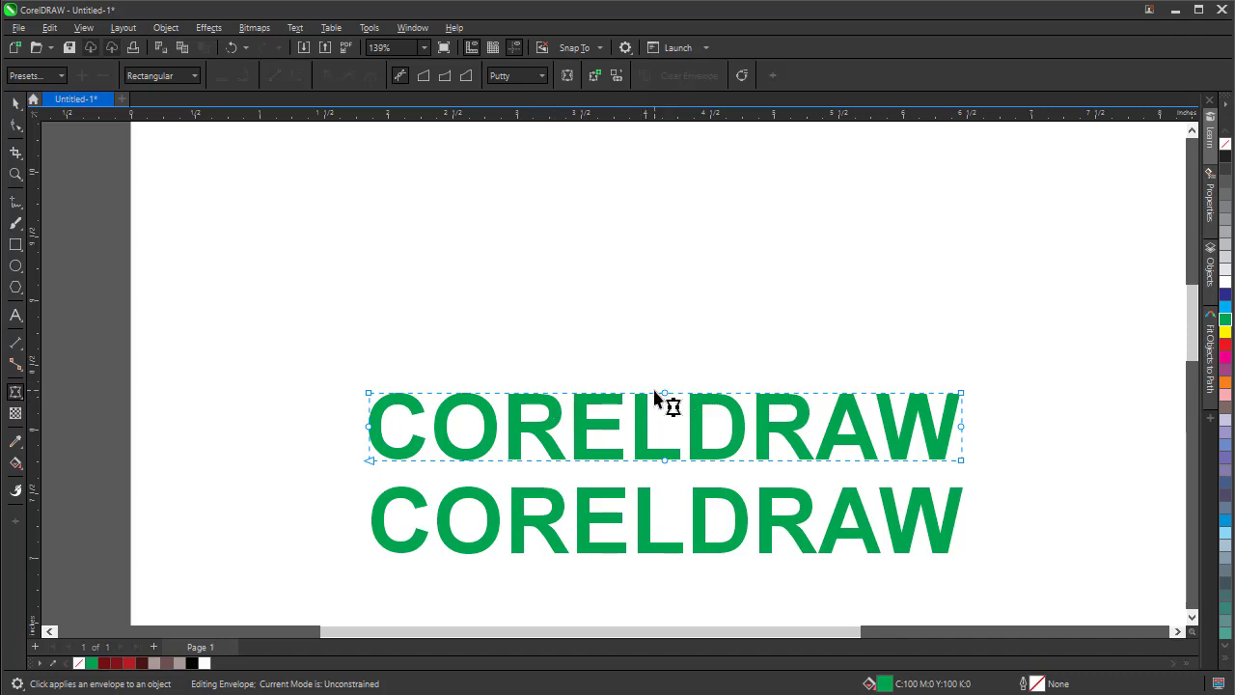
left_click_drag(664, 394, 661, 349)
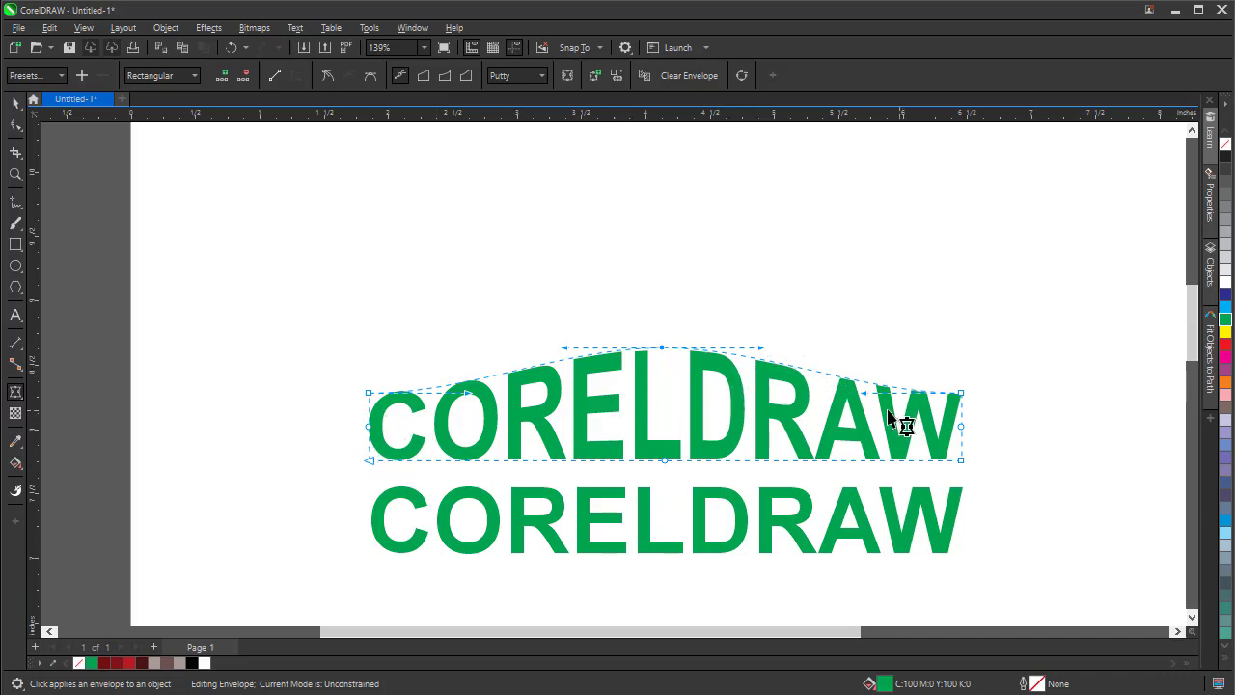
left_click_drag(866, 393, 886, 319)
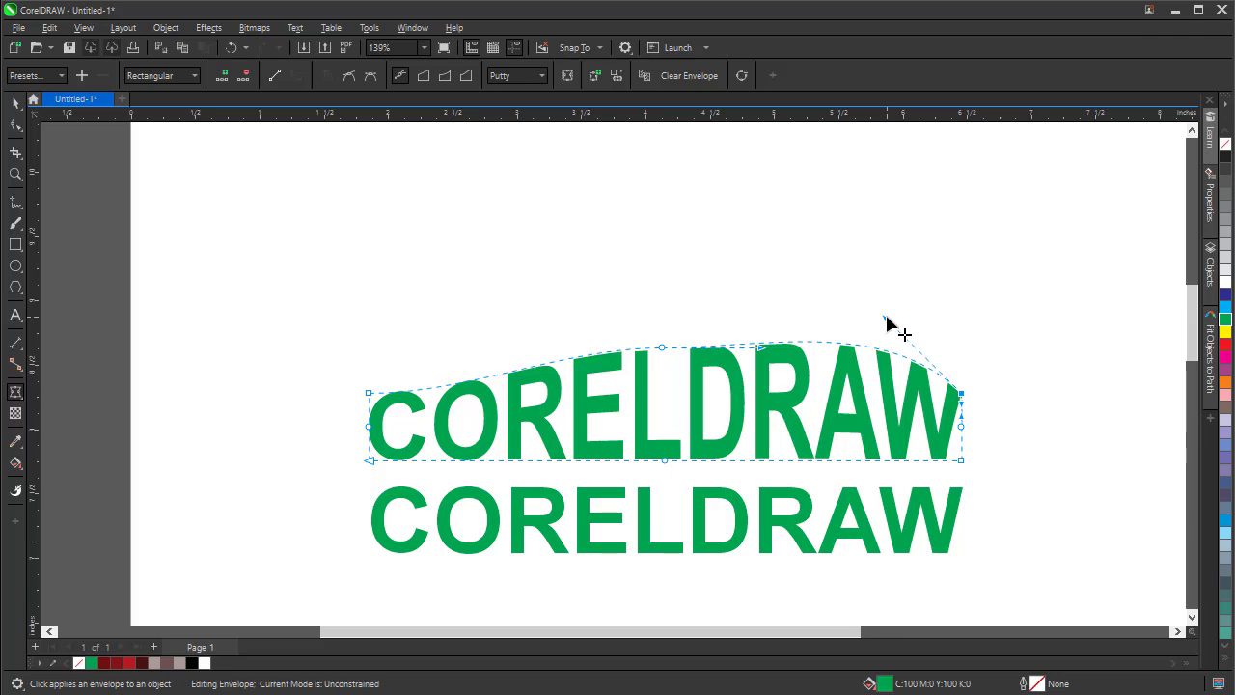
left_click(369, 393)
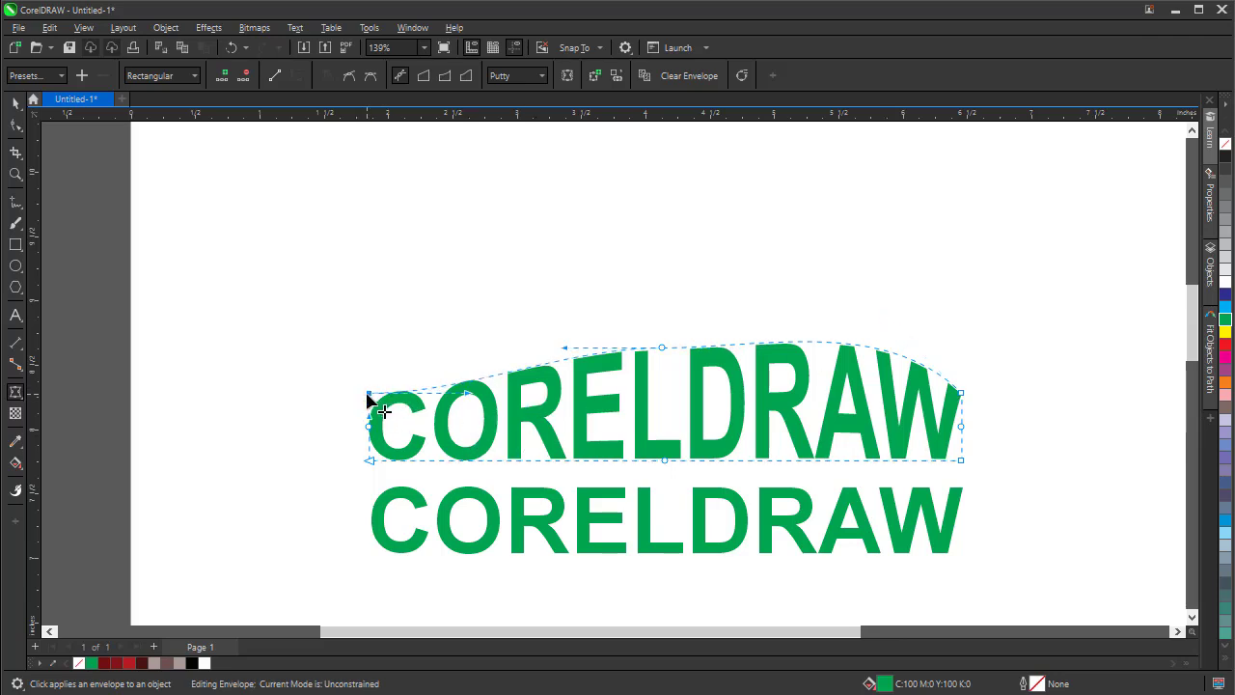
left_click_drag(470, 395, 465, 338)
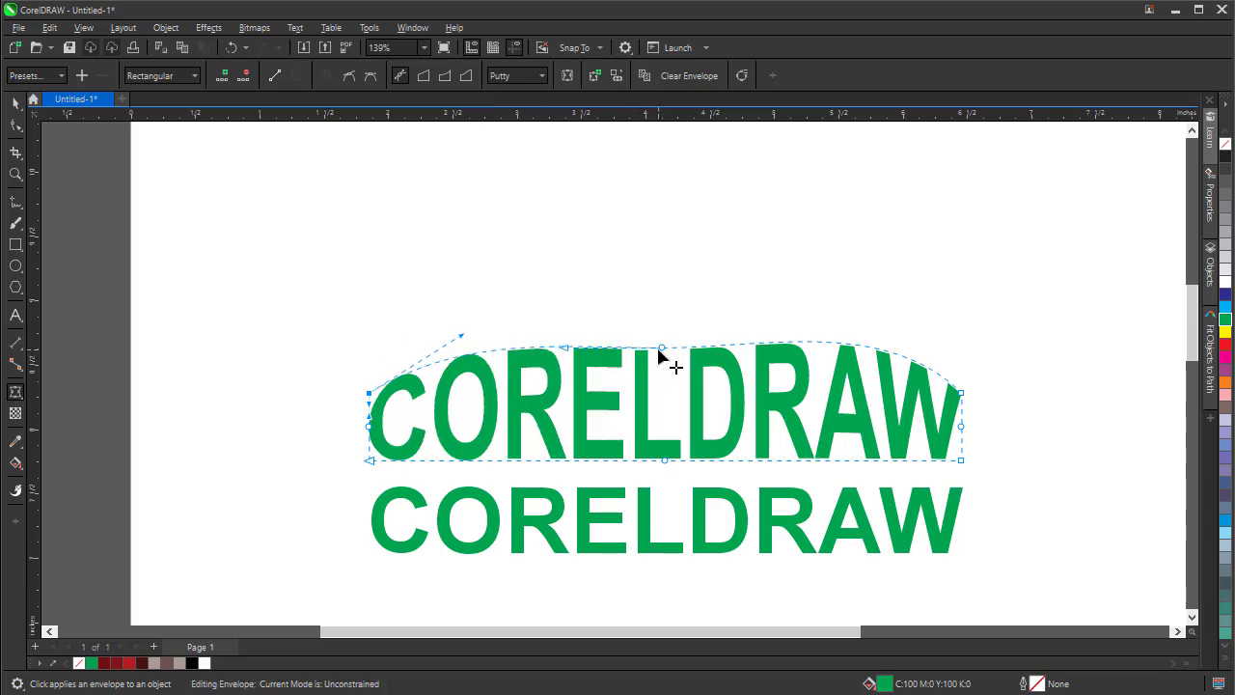
left_click_drag(567, 355, 566, 386)
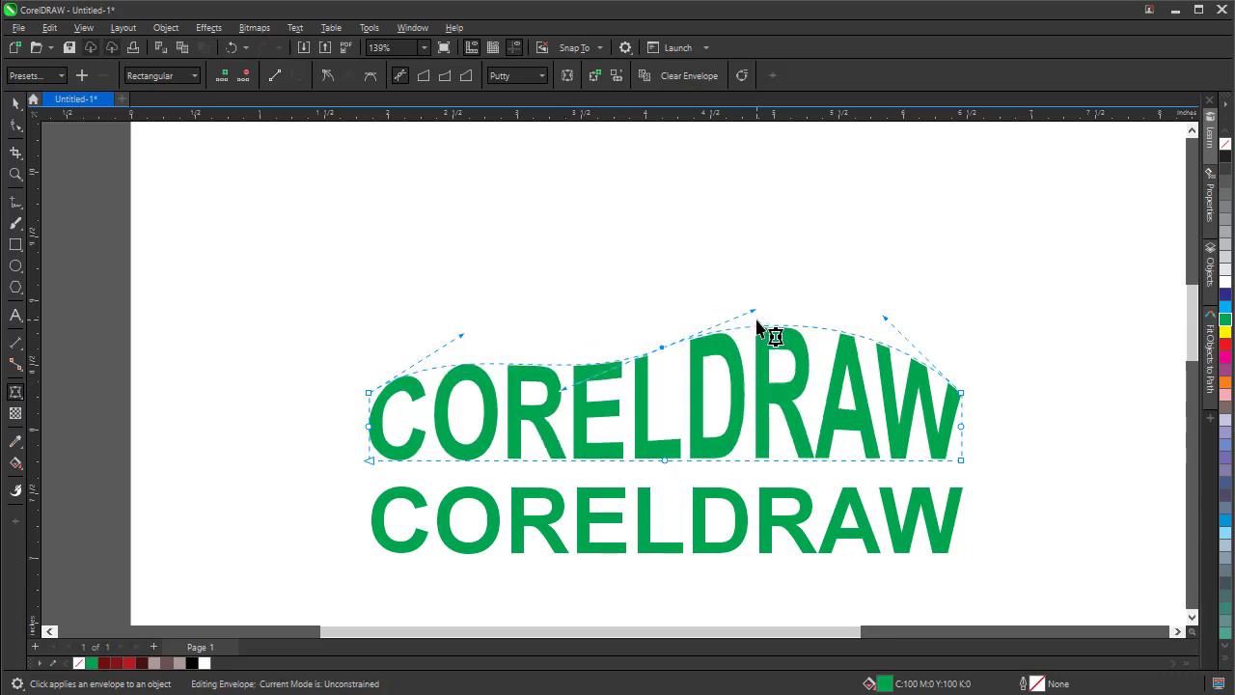
left_click_drag(754, 311, 763, 390)
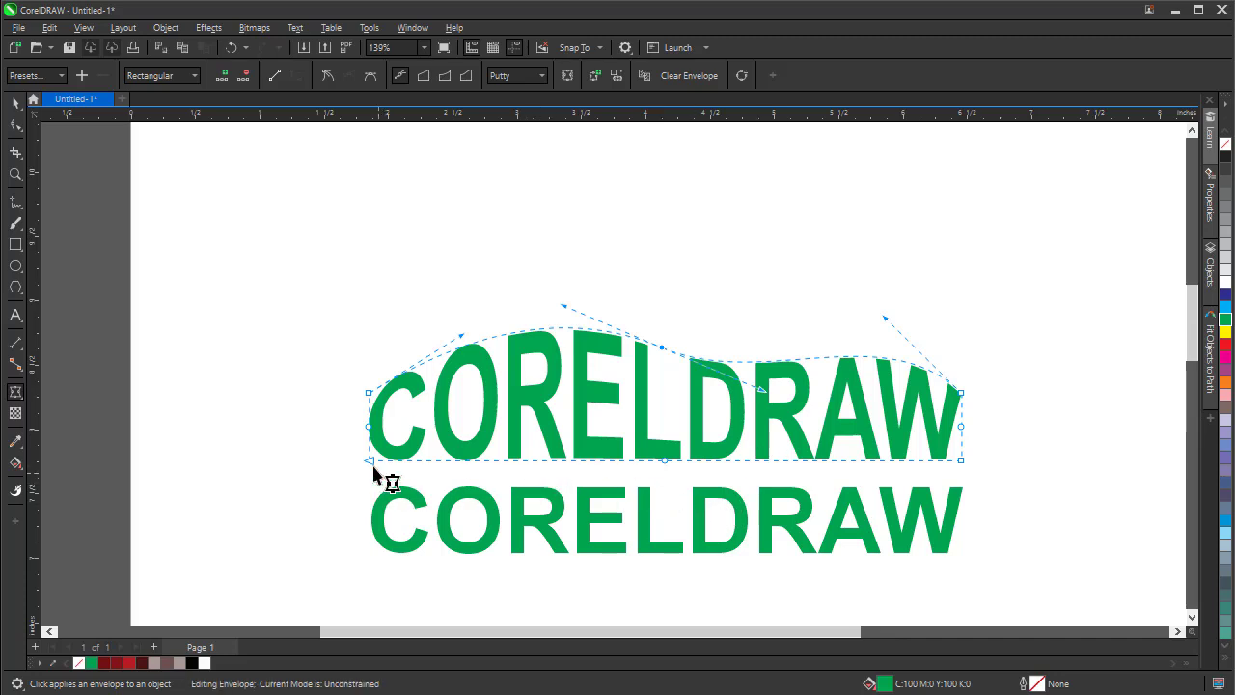
Reshape the envelope's bottom and right-side nodes so the upper text bends into a wave
left_click(372, 461)
left_click_drag(469, 463, 581, 412)
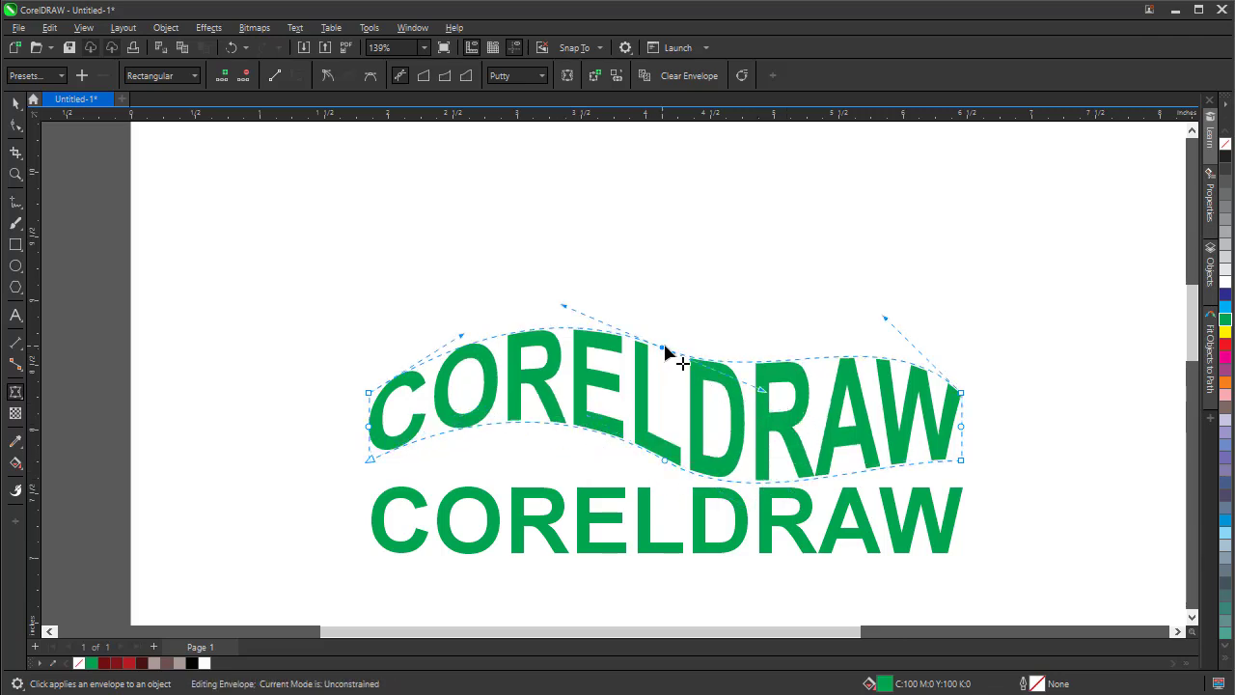
left_click_drag(767, 394, 735, 439)
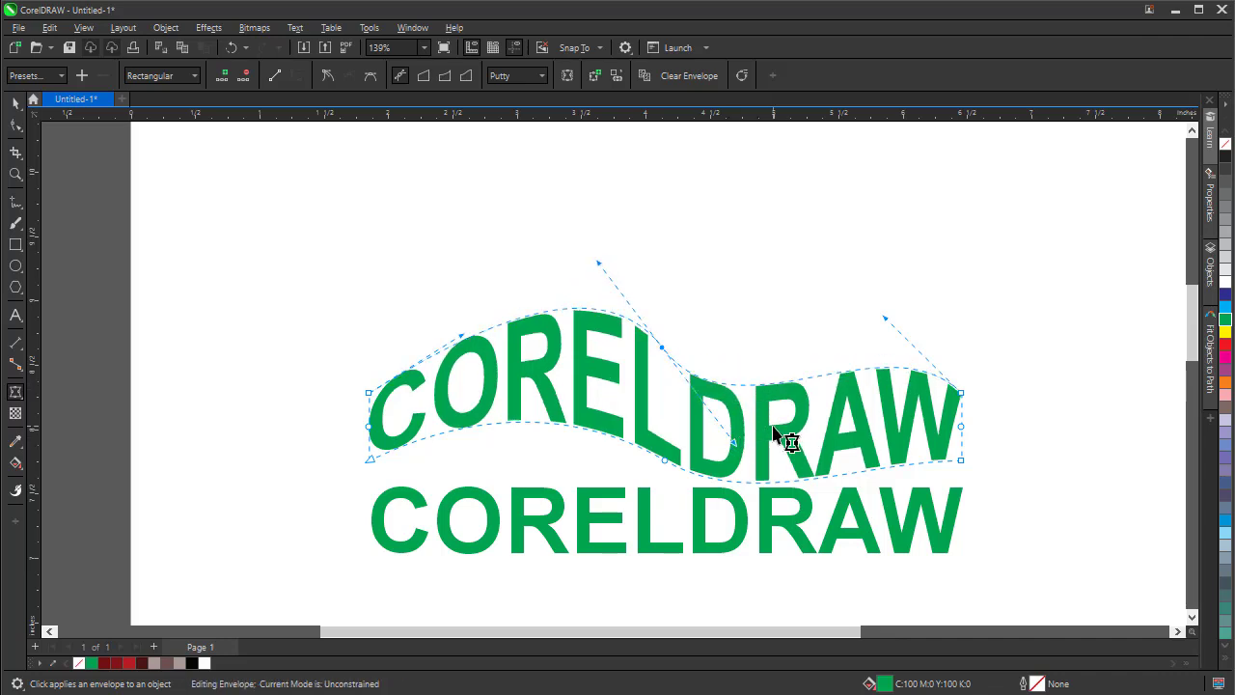
left_click(960, 460)
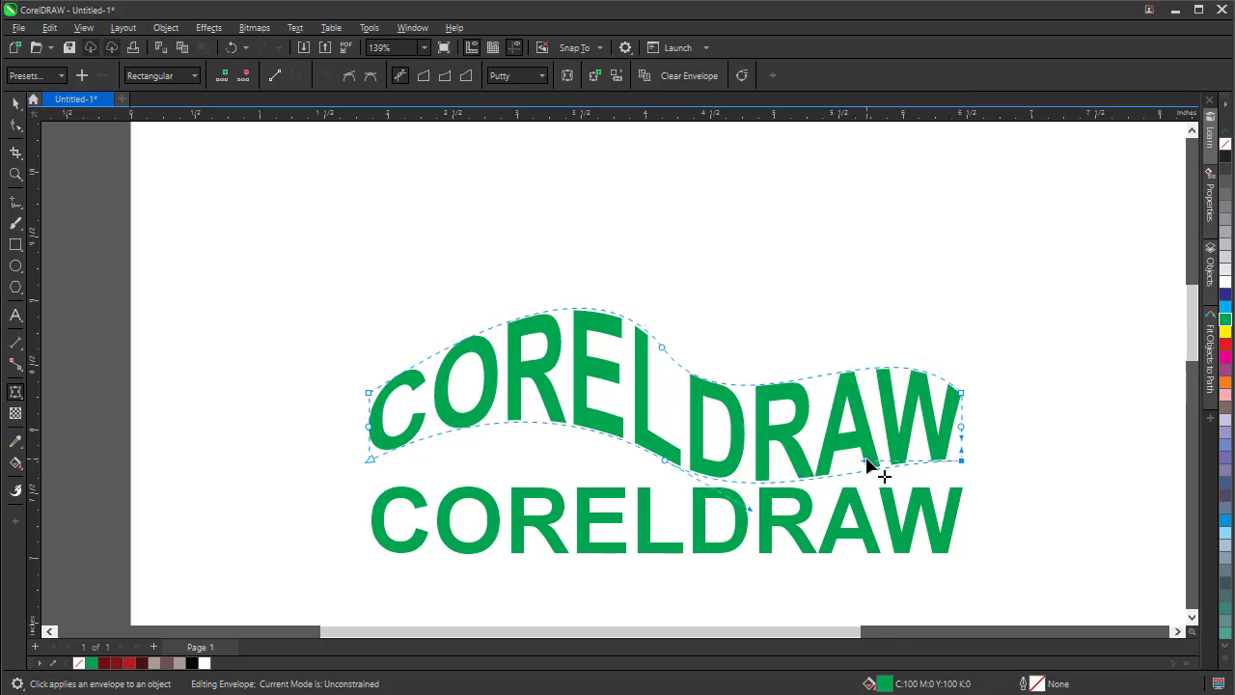
left_click_drag(867, 460, 859, 416)
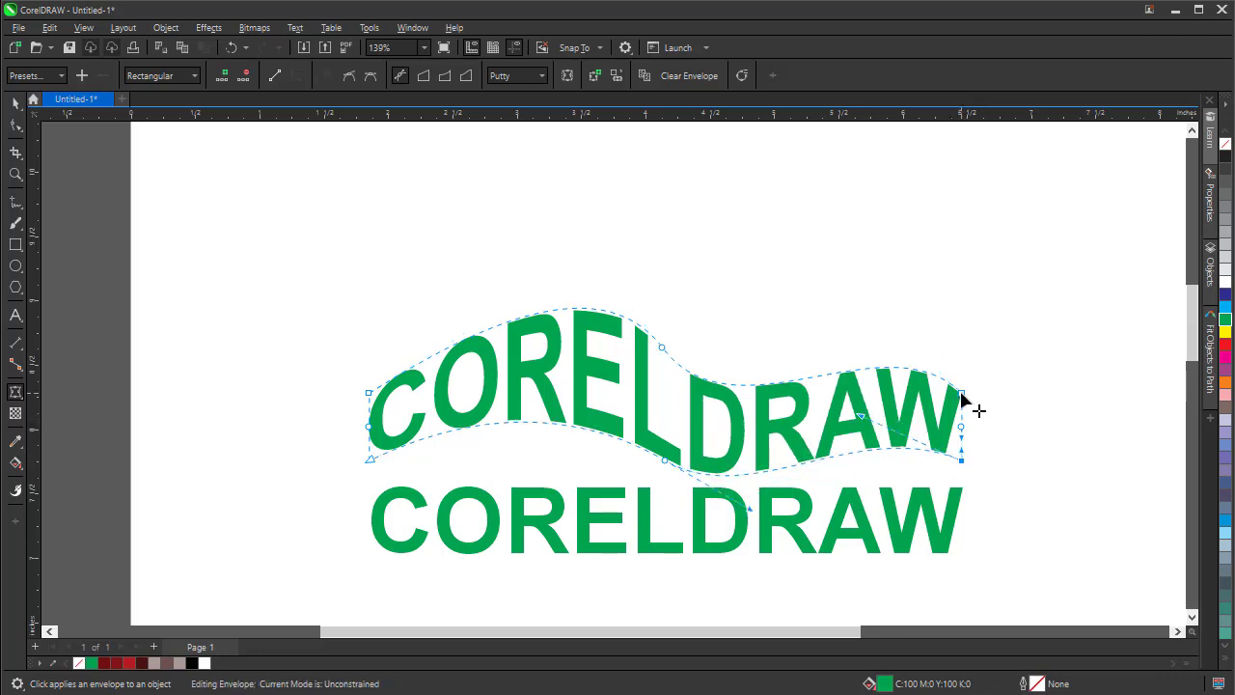
mouse_move(962, 396)
left_mouse_down()
mouse_move(926, 345)
mouse_move(884, 324)
mouse_move(846, 263)
left_mouse_up()
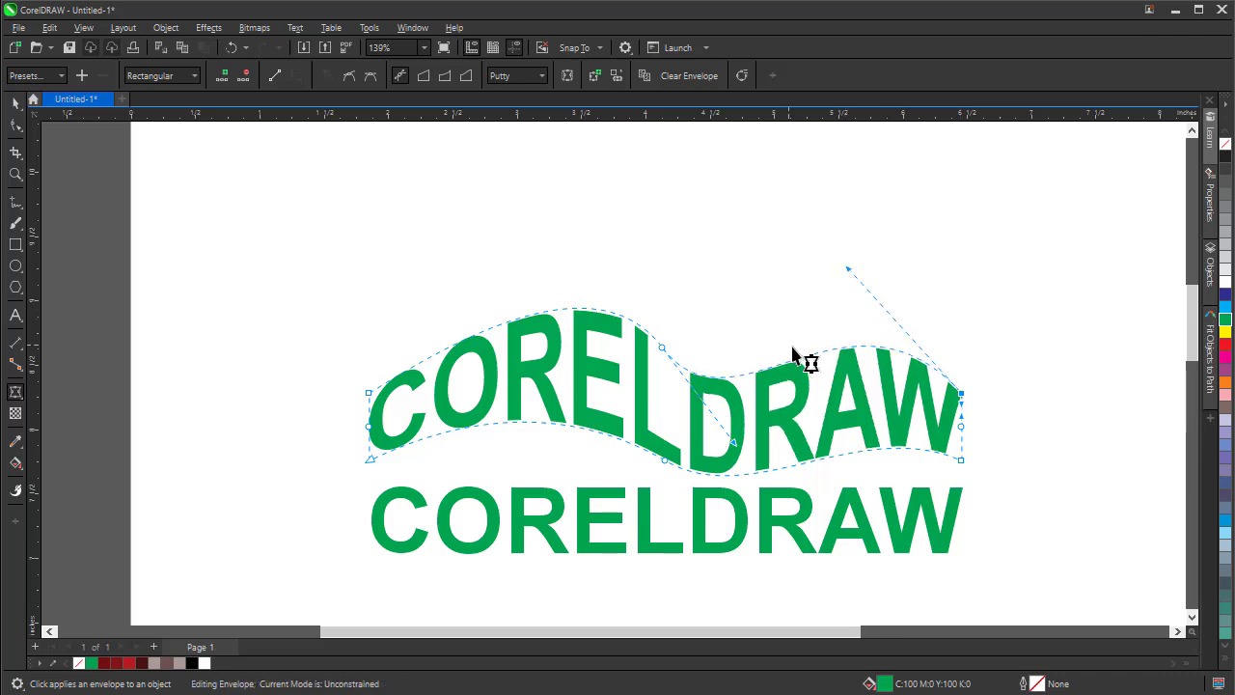
left_click(665, 460)
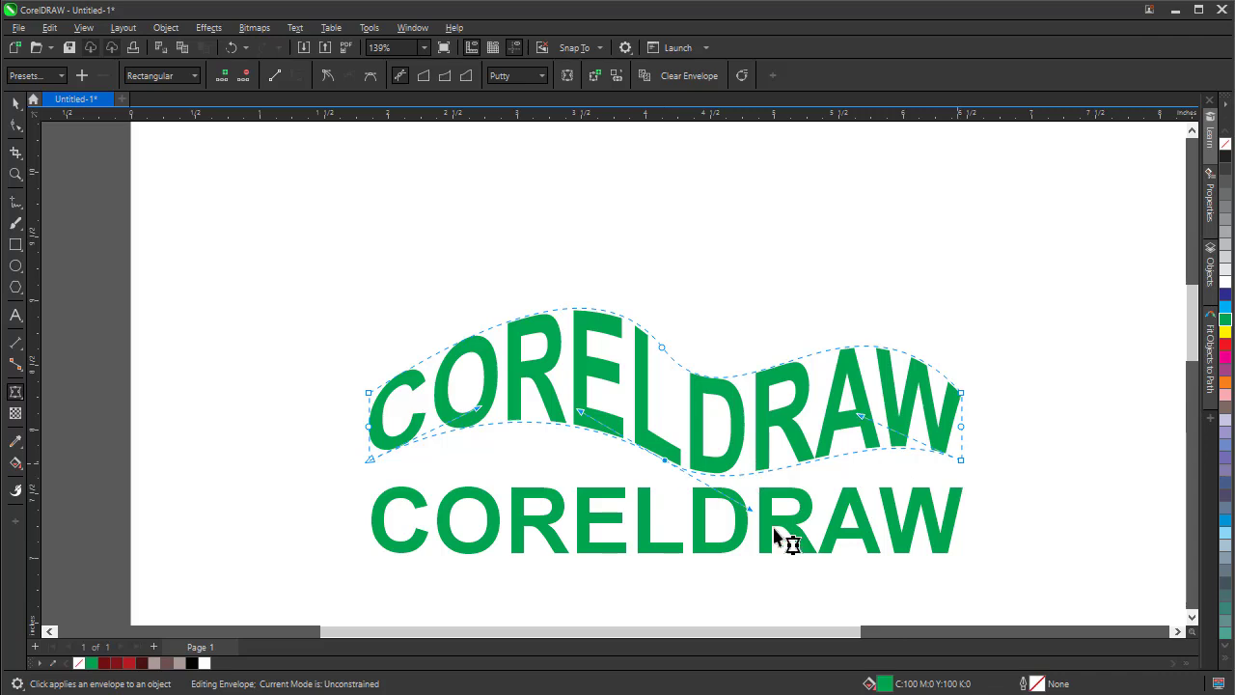
left_click_drag(750, 509, 772, 435)
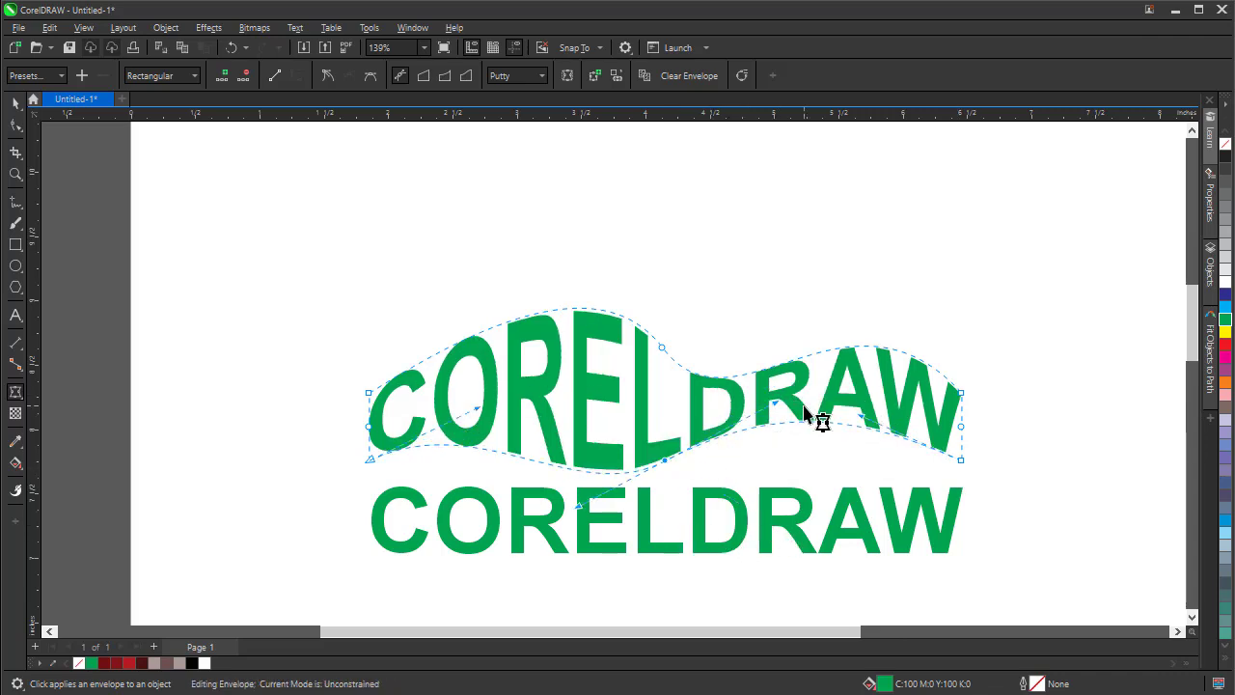
Delete the enveloped text copy with the Pick tool
left_click(13, 106)
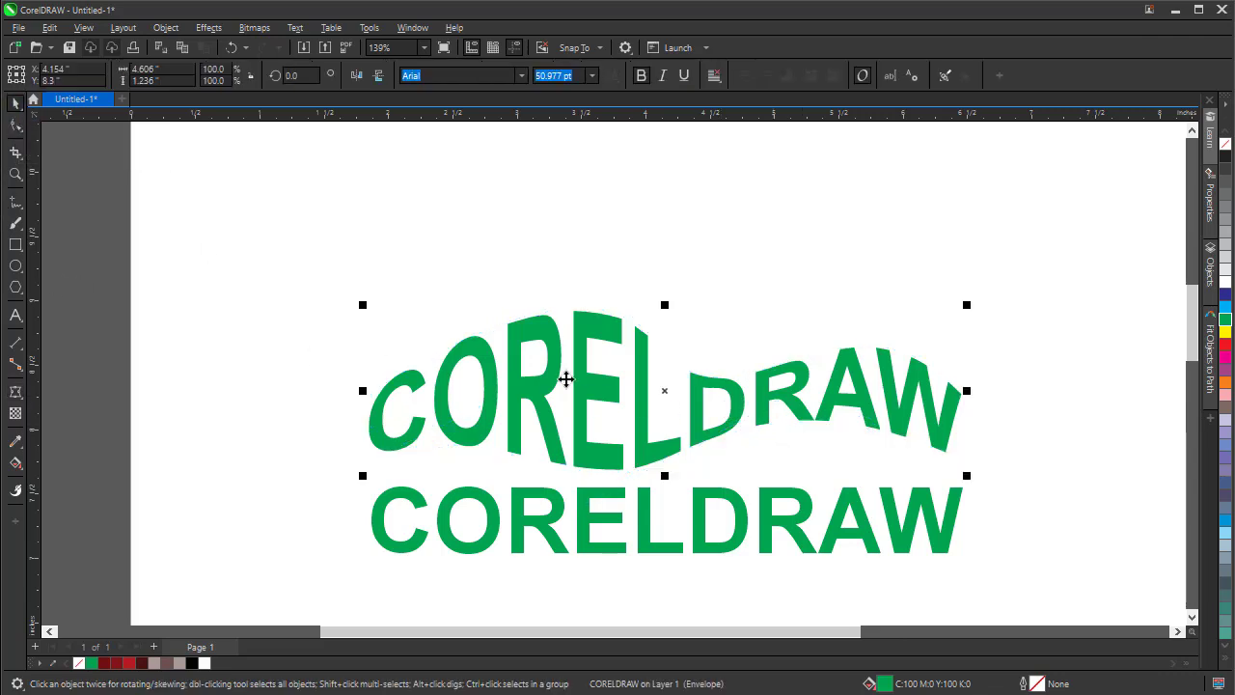
key("Delete")
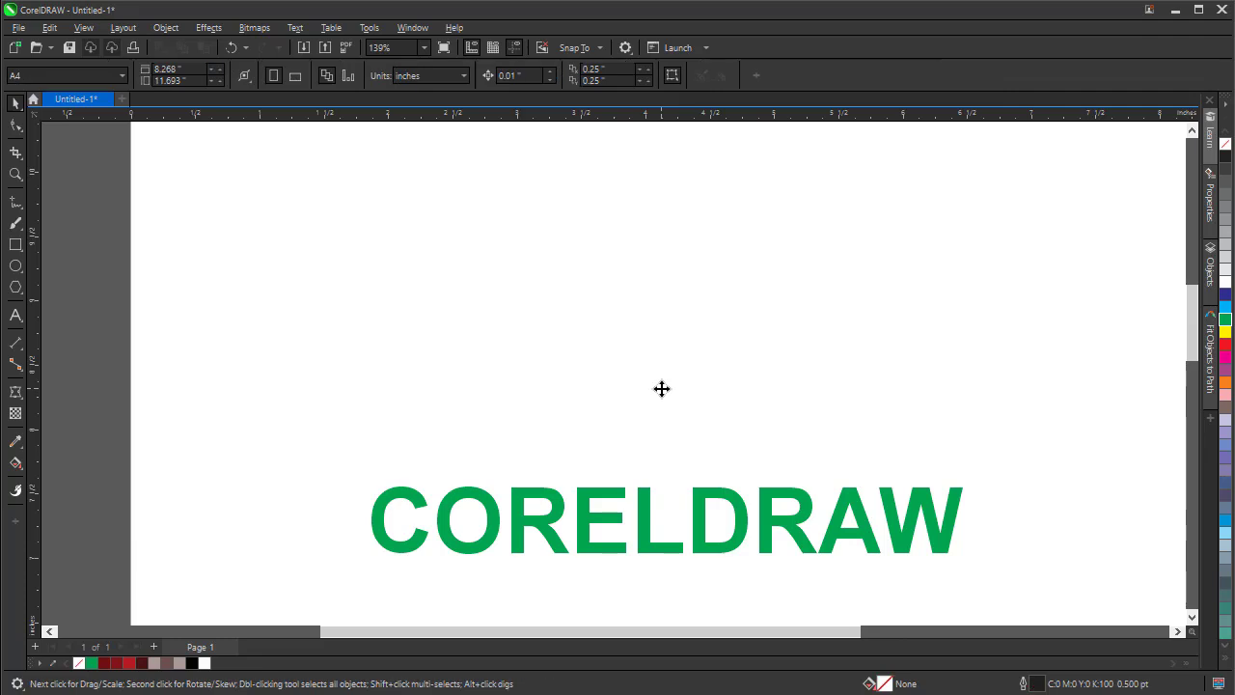
Extrude the CORELDRAW text with the Extrude tool, pulling the vanishing point up and to the left
left_click(17, 395)
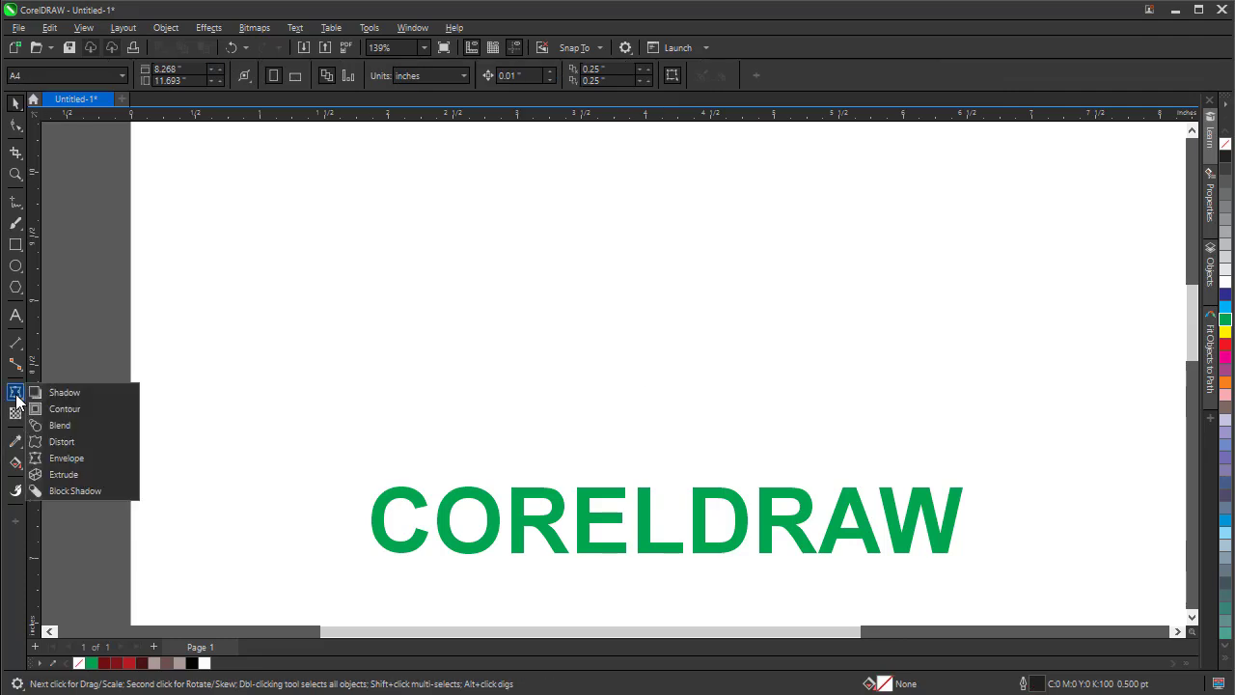
left_click(87, 475)
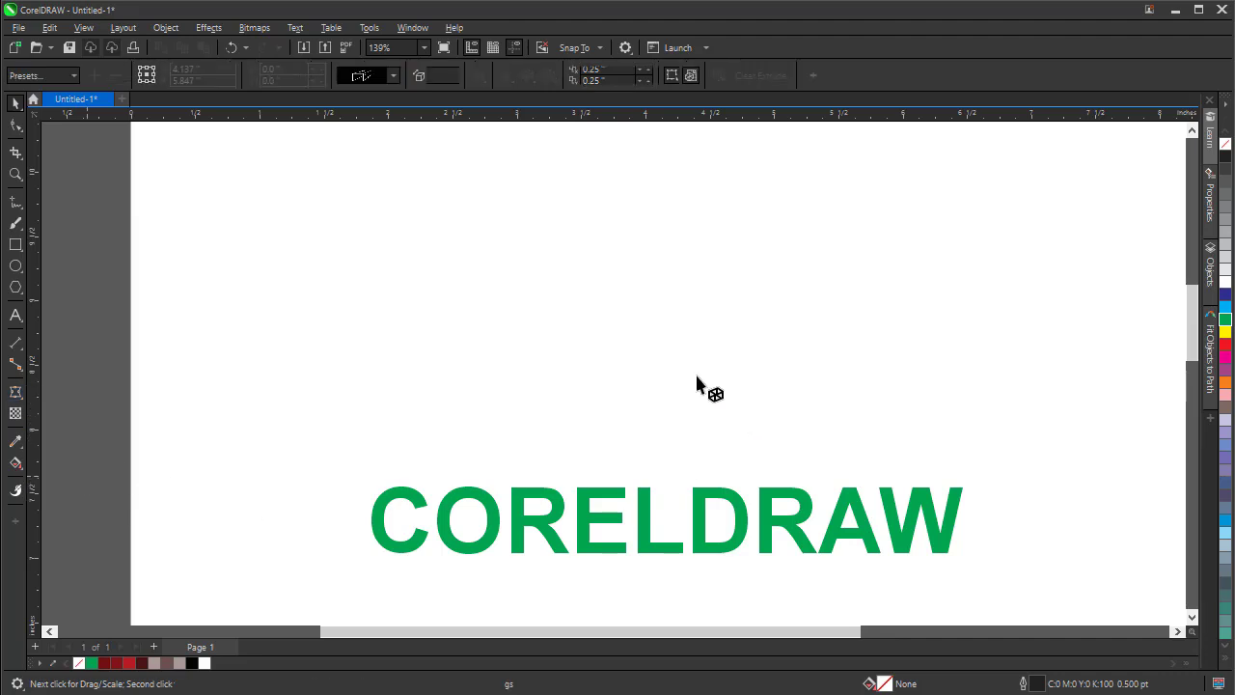
scroll(669, 369, "down", 1)
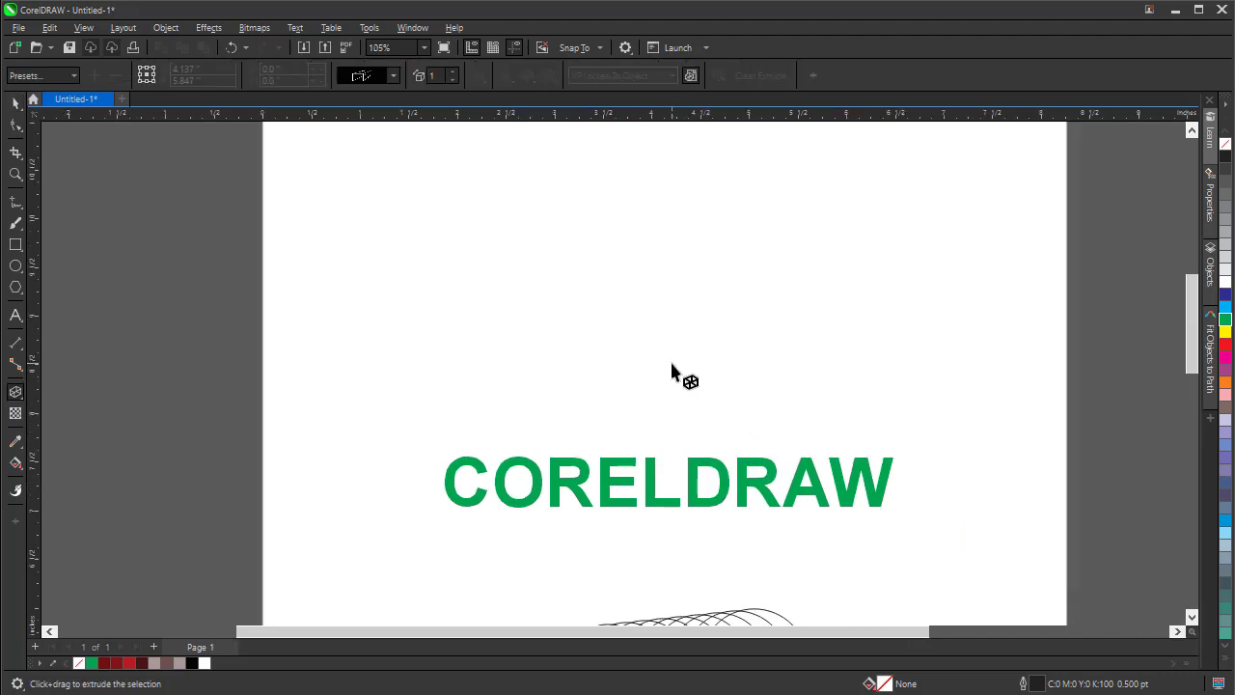
scroll(740, 530, "up", 2)
scroll(607, 308, "down", 2)
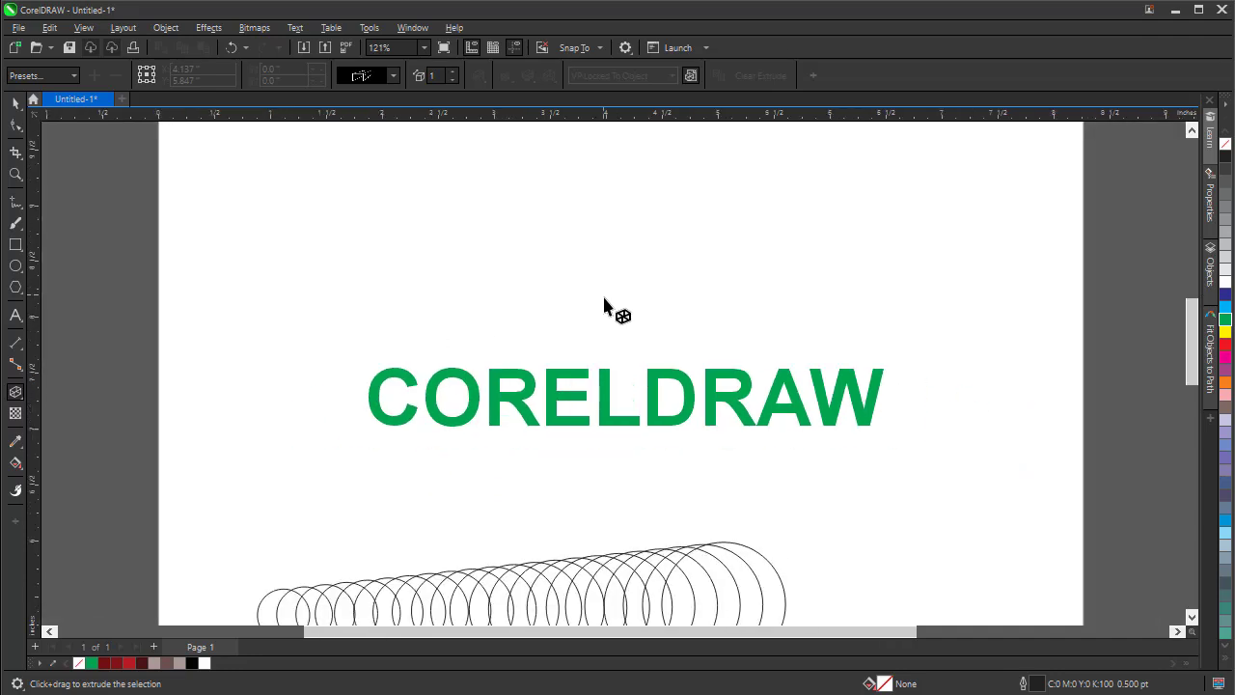
scroll(611, 383, "up", 1)
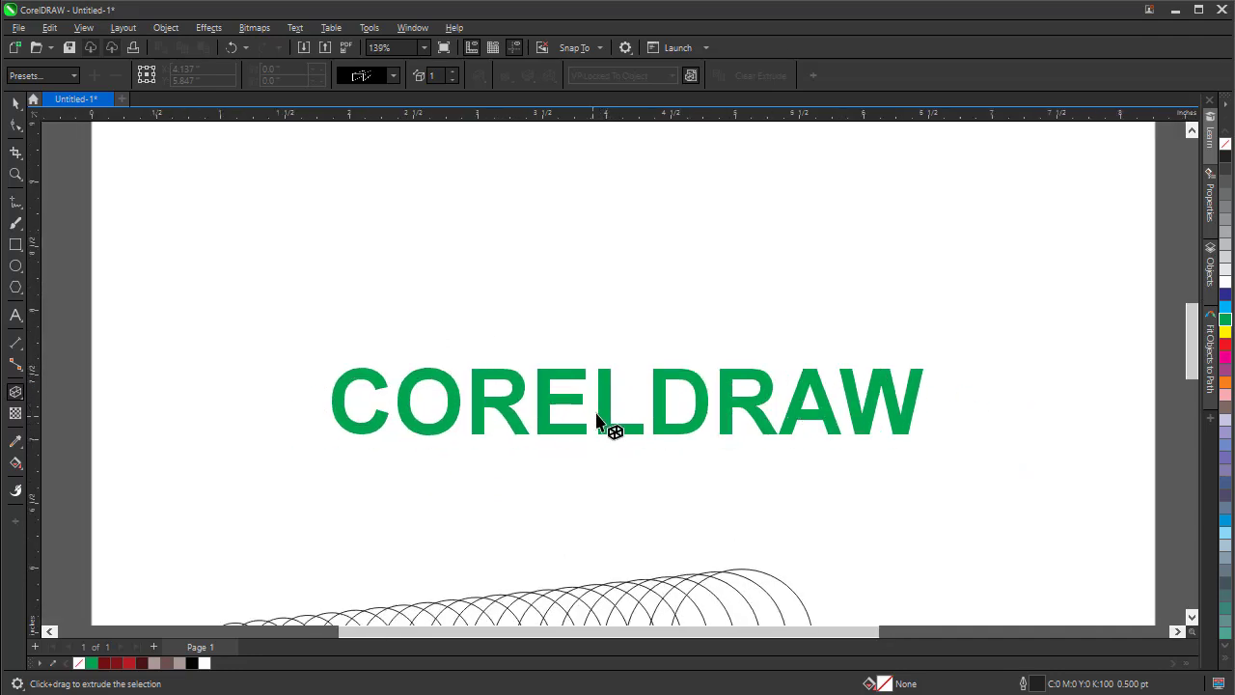
left_click(604, 421)
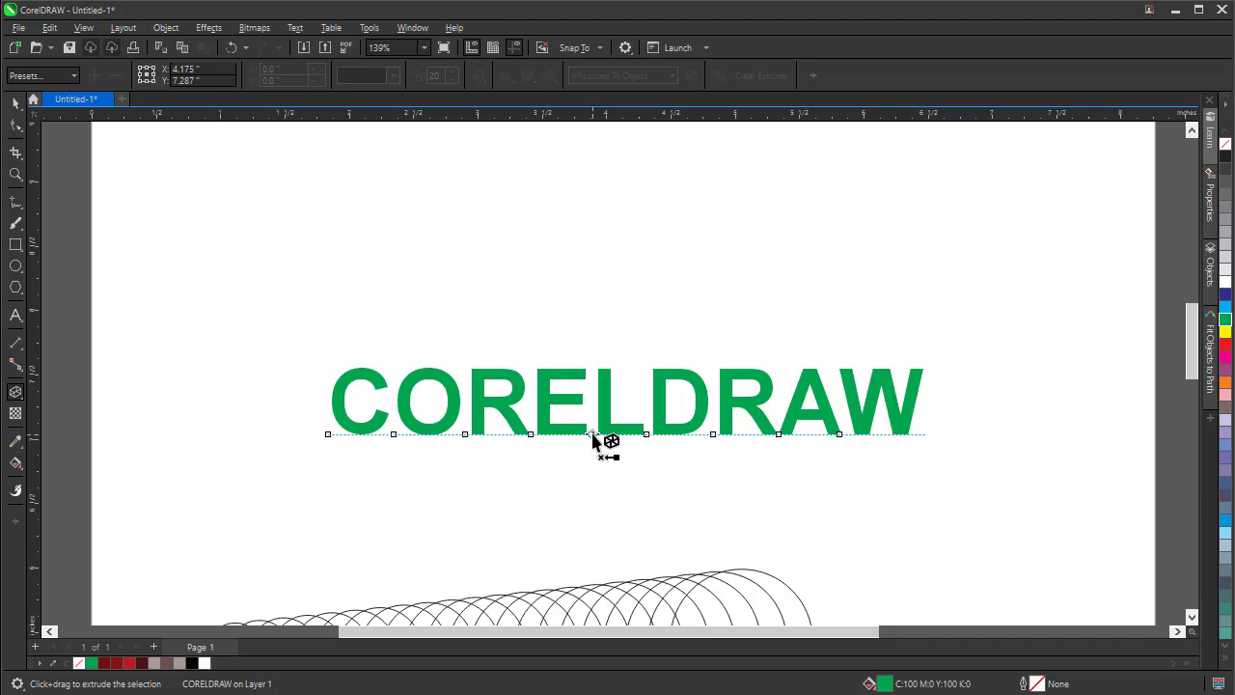
mouse_move(593, 440)
left_mouse_down()
mouse_move(577, 455)
mouse_move(458, 449)
mouse_move(488, 485)
mouse_move(496, 469)
left_mouse_up()
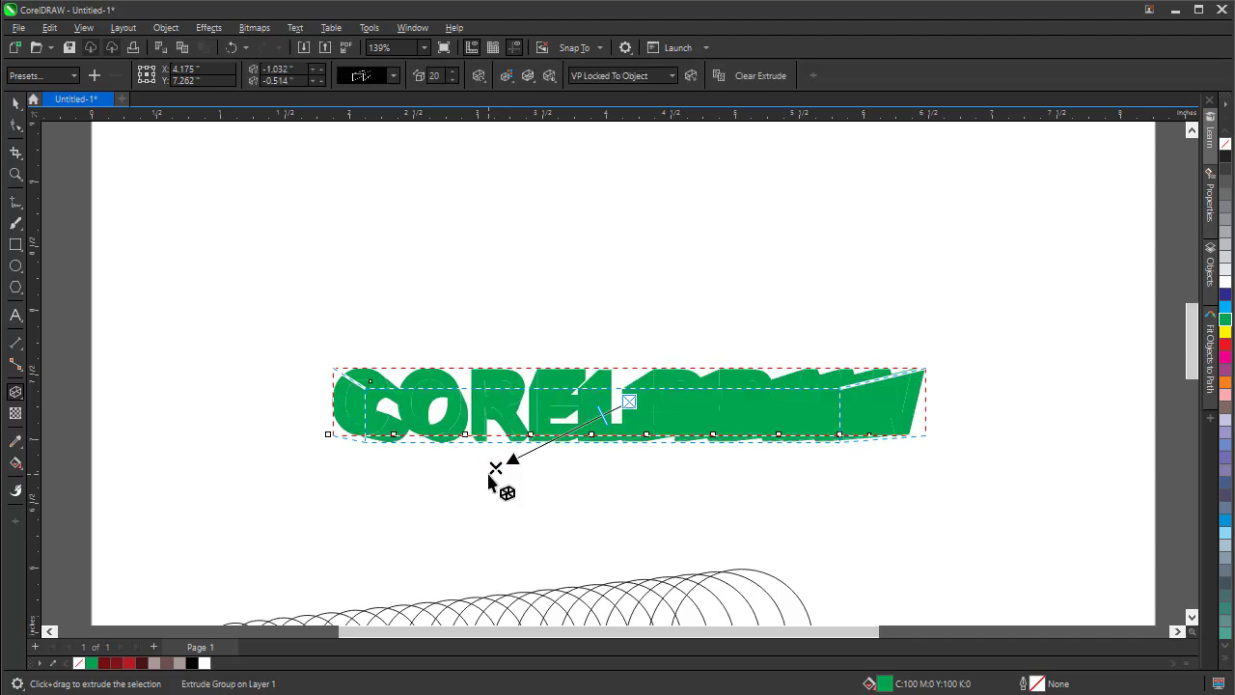
left_click_drag(496, 467, 381, 296)
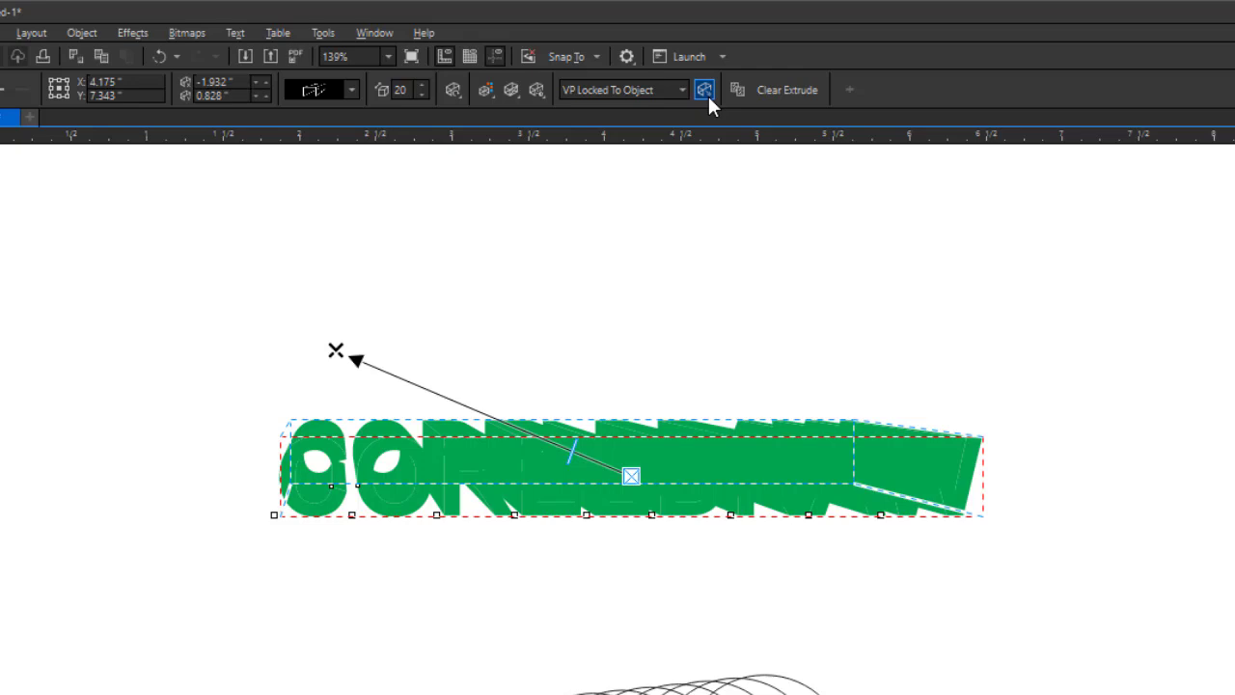
Clear the extrusion from the text and undo that clearing
left_click(787, 90)
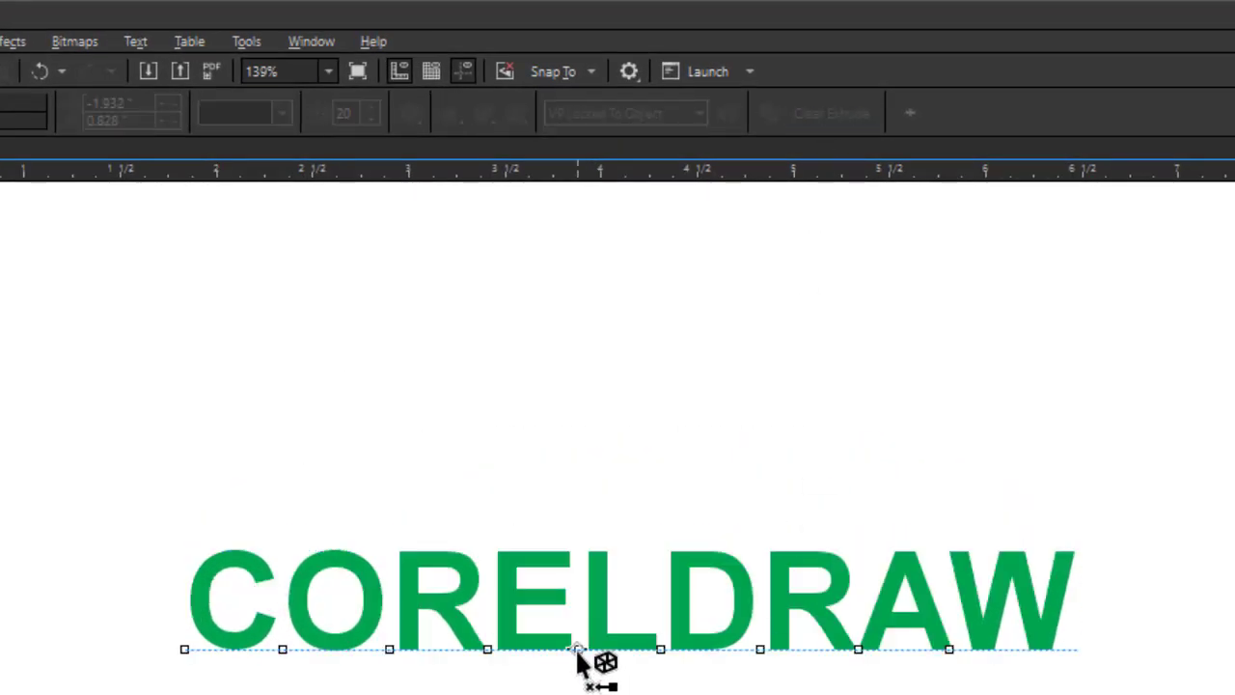
key("ctrl+z")
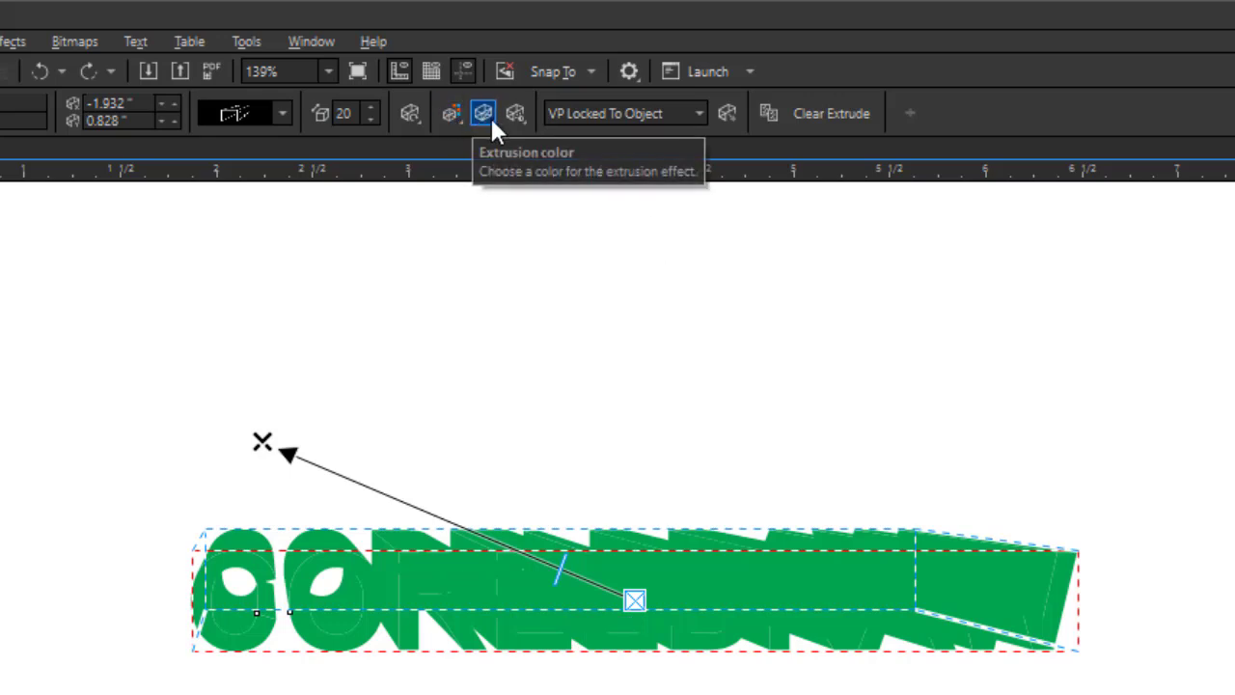
Give the extrusion a solid crimson fill color
left_click(456, 111)
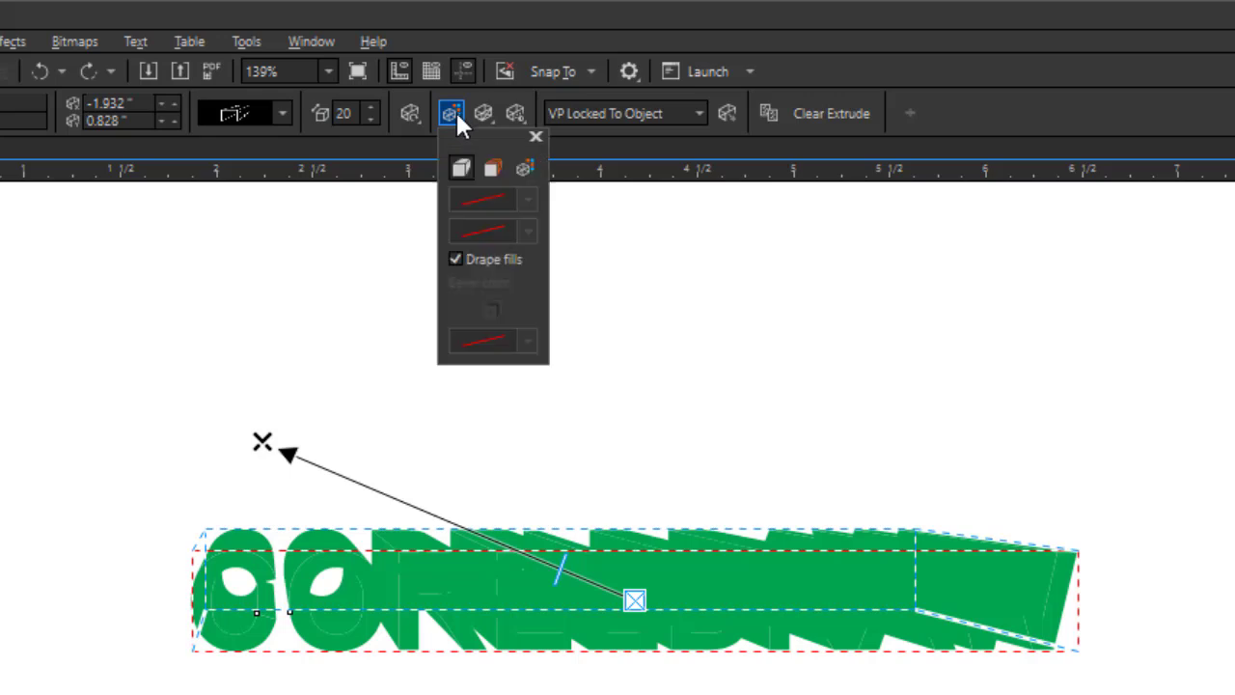
left_click(496, 168)
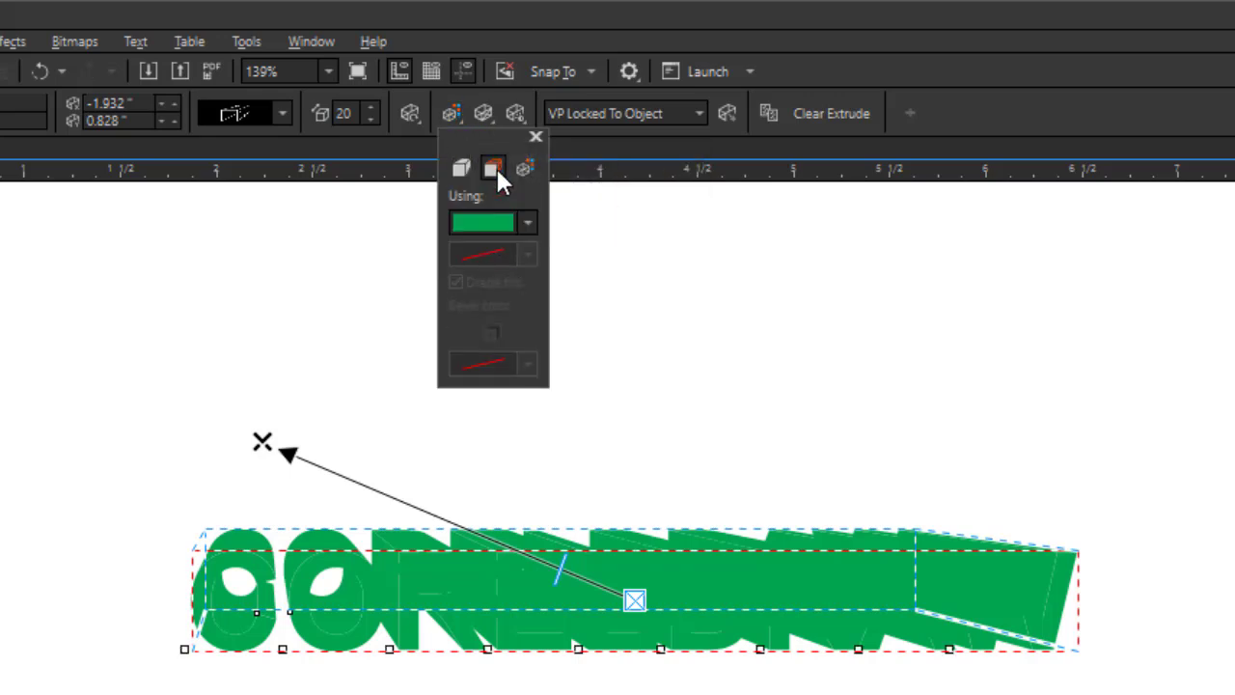
left_click(528, 223)
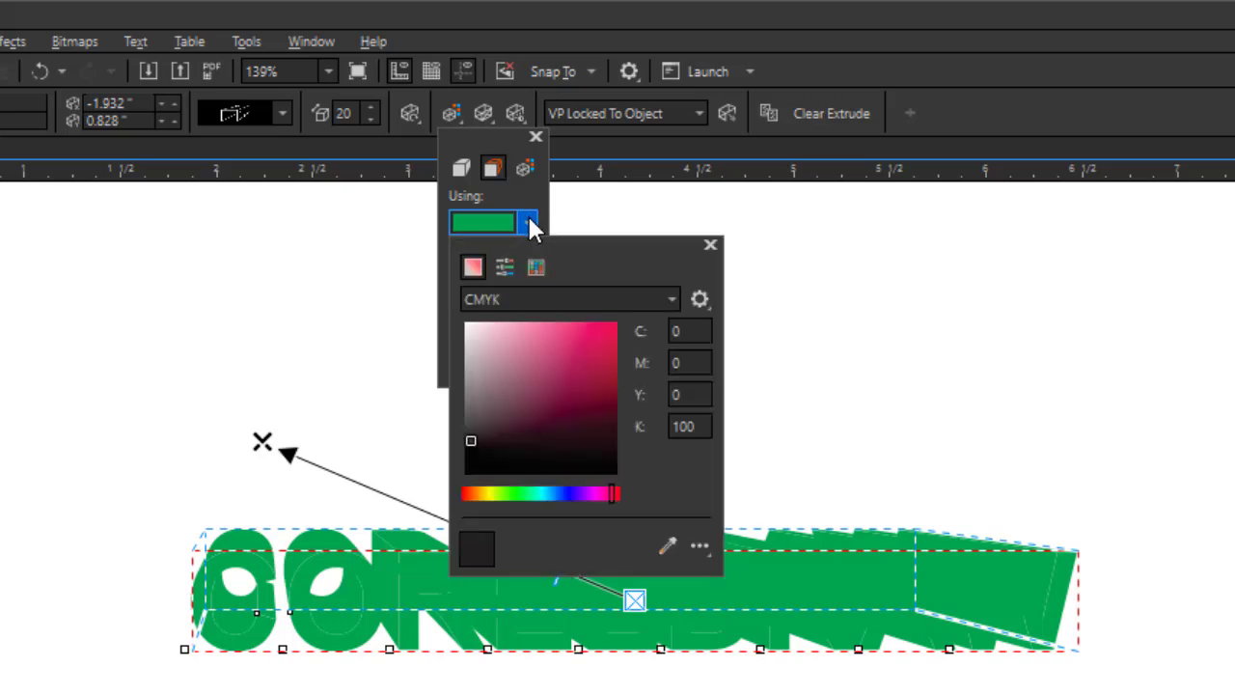
left_click(582, 386)
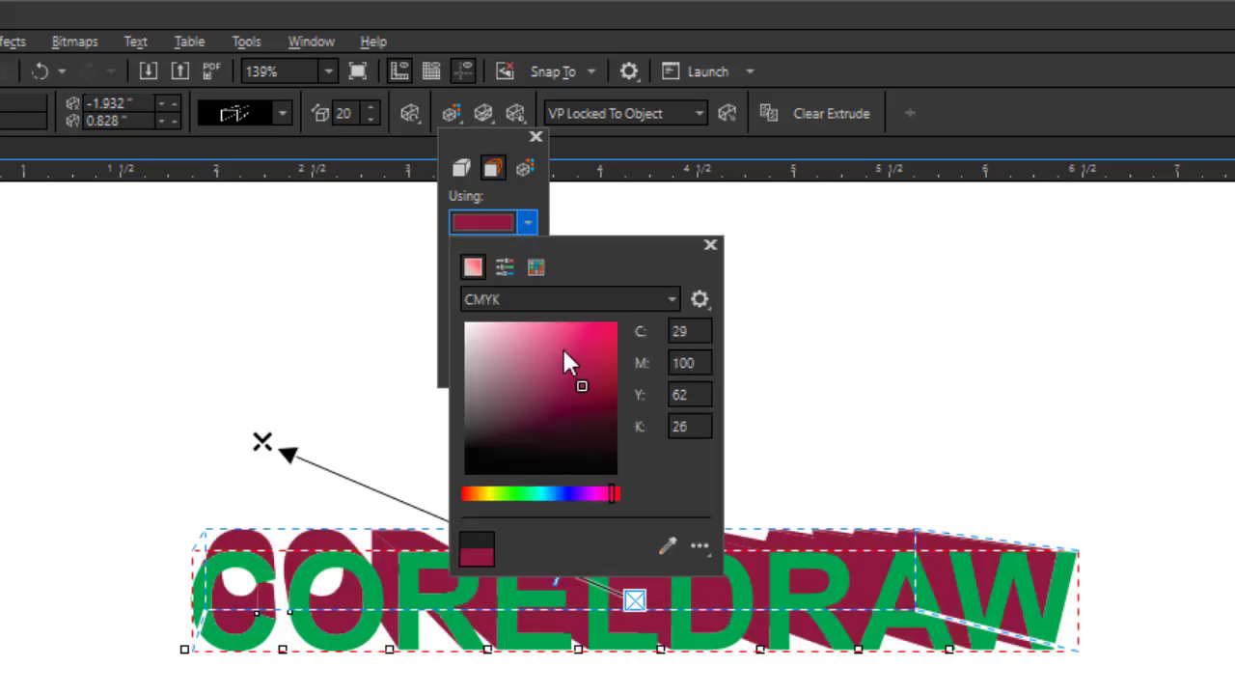
mouse_move(562, 346)
left_mouse_down()
mouse_move(585, 353)
mouse_move(581, 337)
left_mouse_up()
left_click(581, 385)
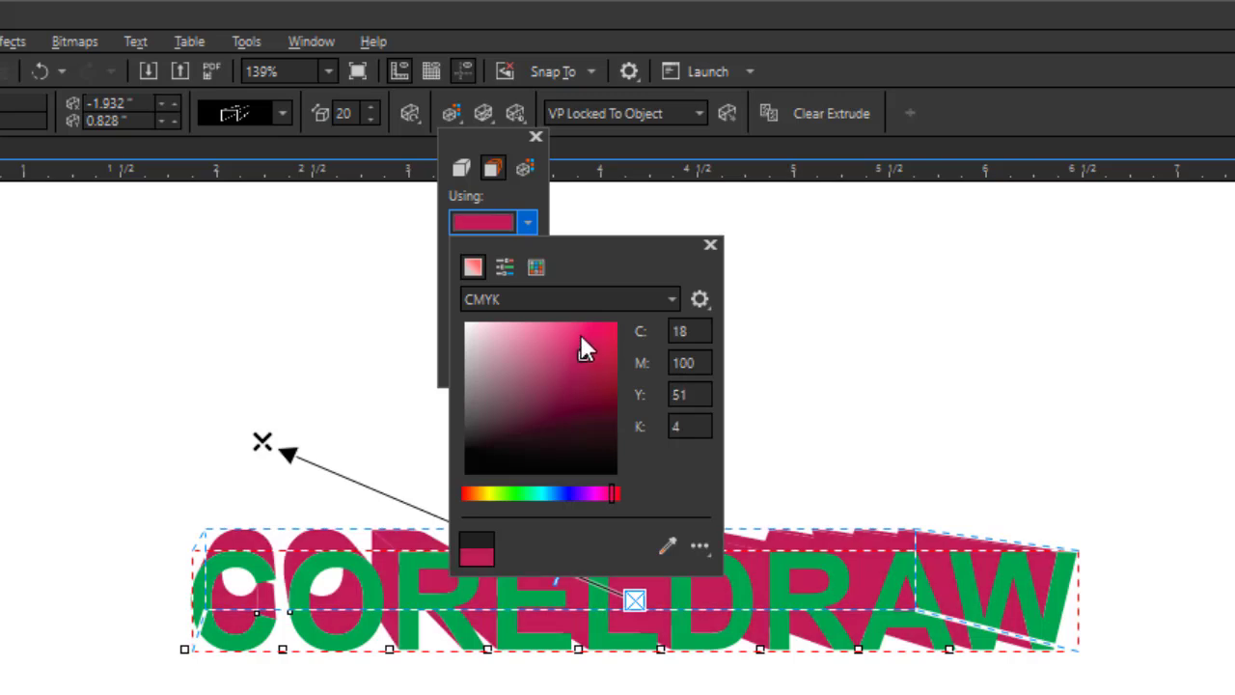
Switch the extrusion color to shading from green to black
left_click(513, 166)
left_click(514, 167)
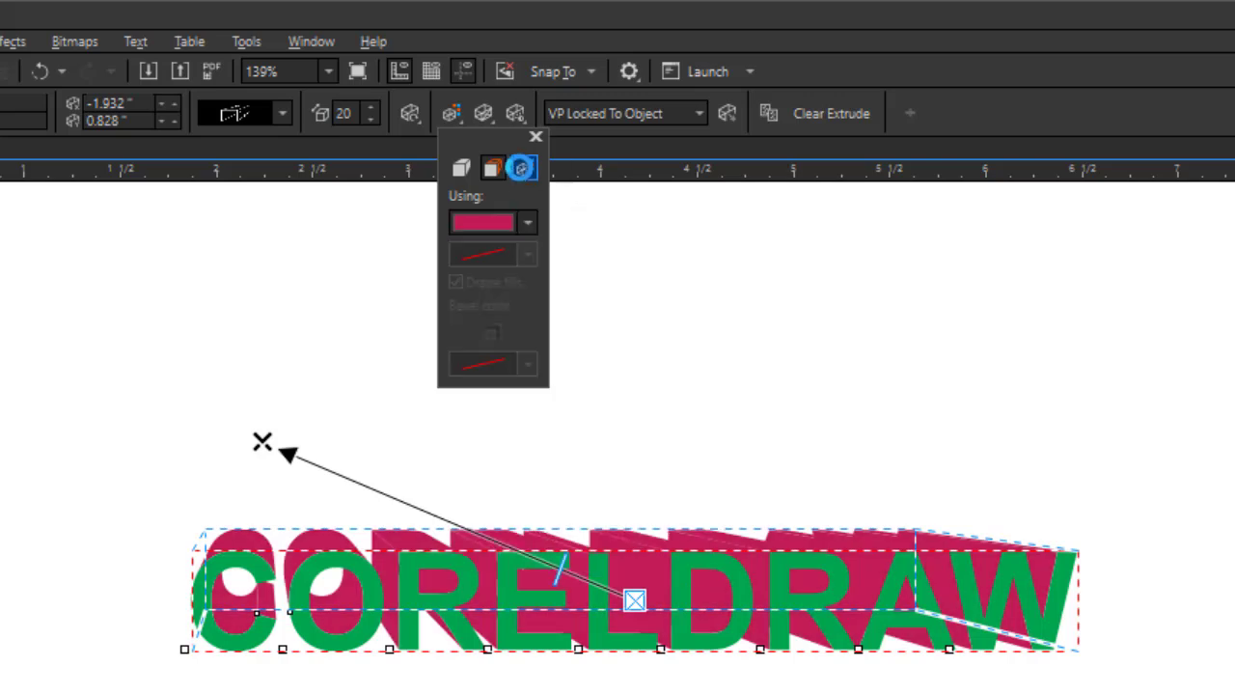
left_click(528, 277)
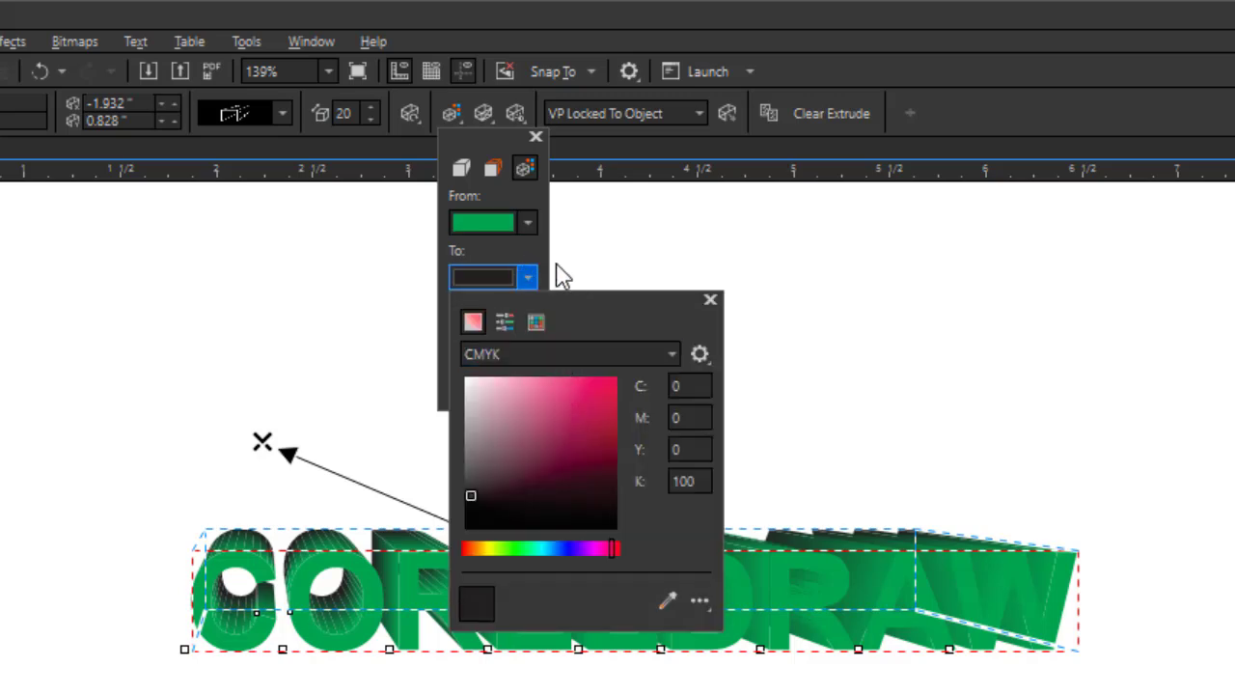
left_click(523, 188)
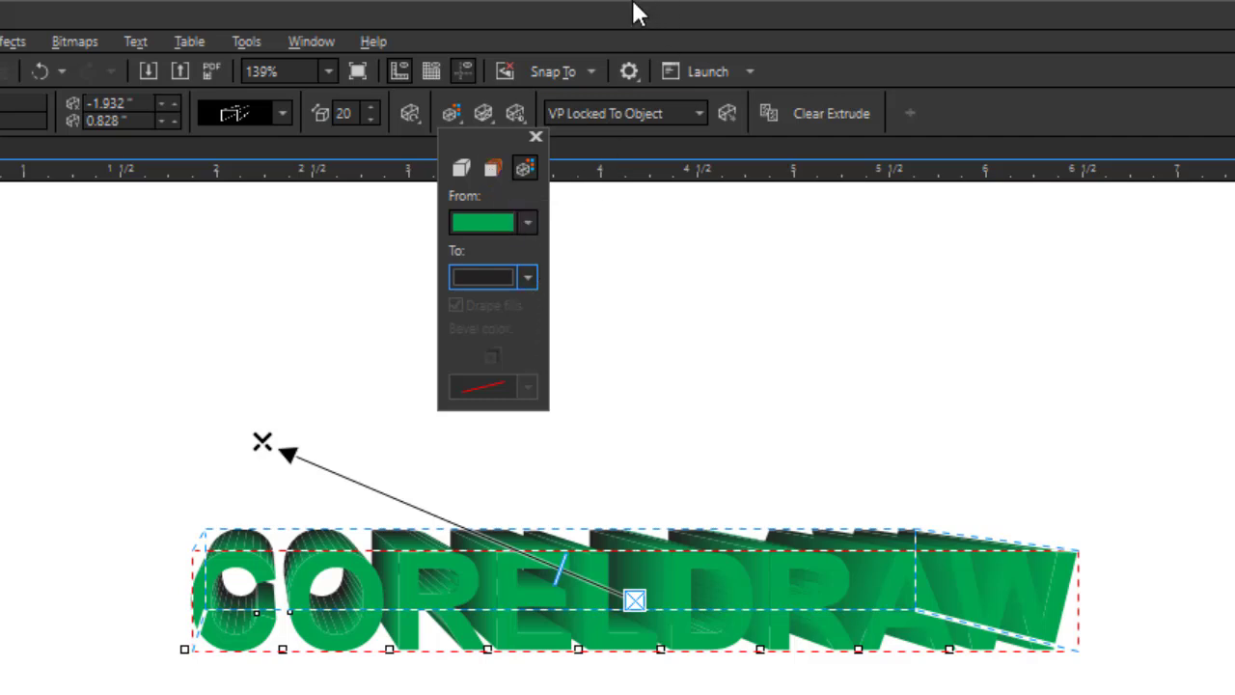
Rotate the extrusion slightly with the Extrude rotation control
left_click(500, 108)
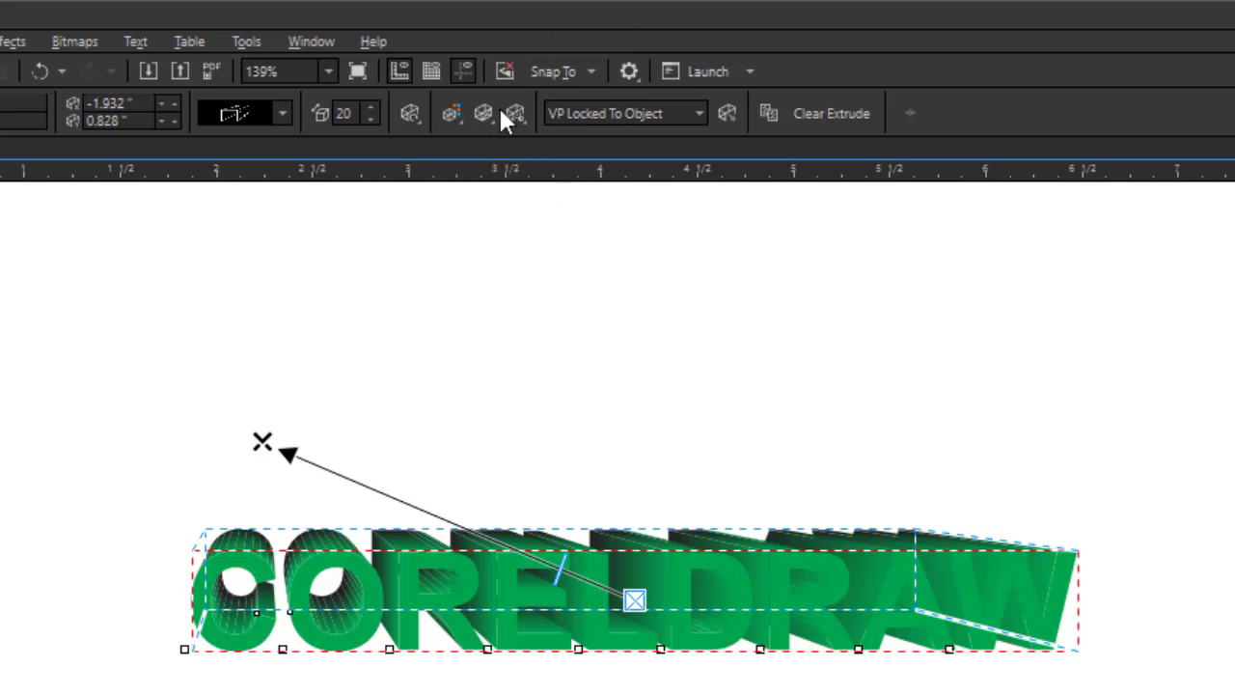
left_click(410, 113)
left_click_drag(542, 270, 537, 274)
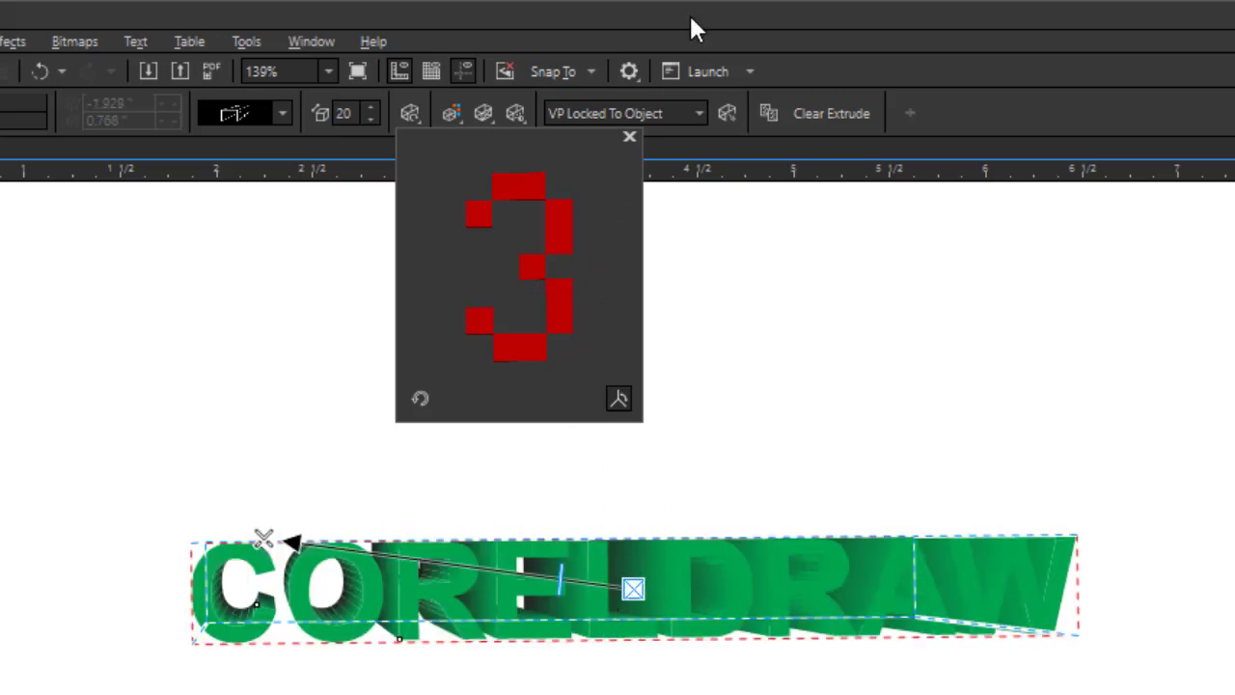
left_click(630, 136)
Reduce the extrusion depth to 5 and deselect the text with the Pick tool
scroll(565, 579, "up", 2)
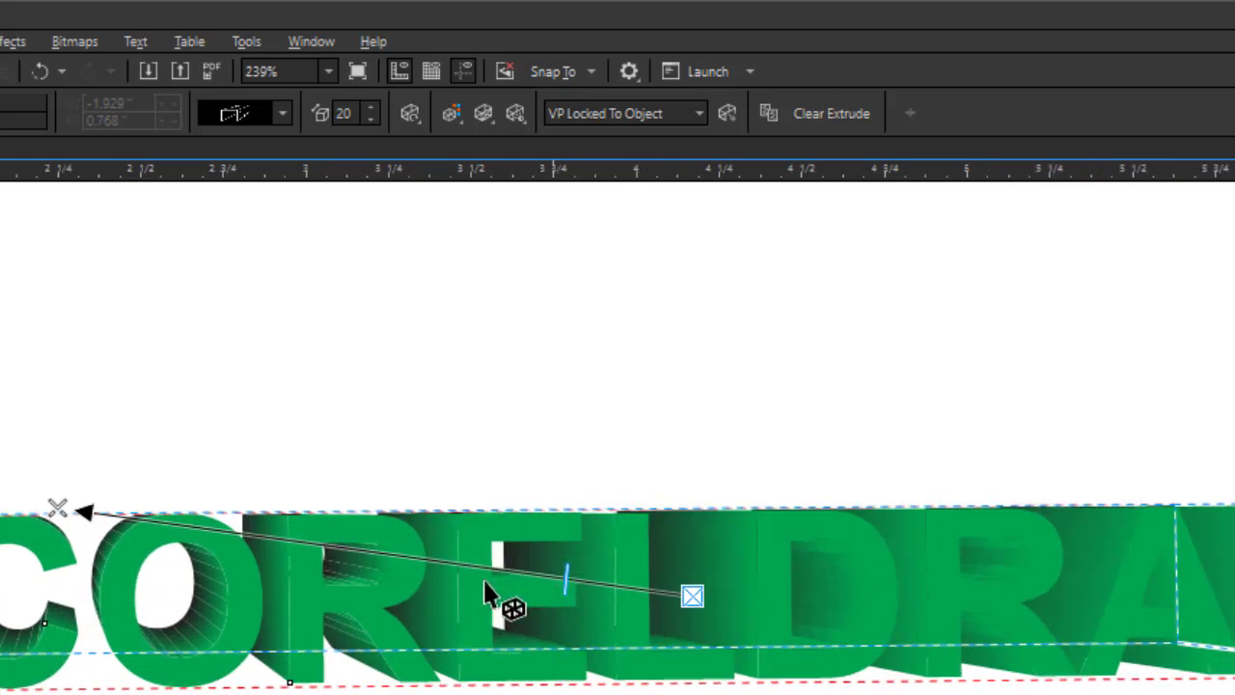
scroll(472, 590, "down", 2)
scroll(546, 592, "up", 1)
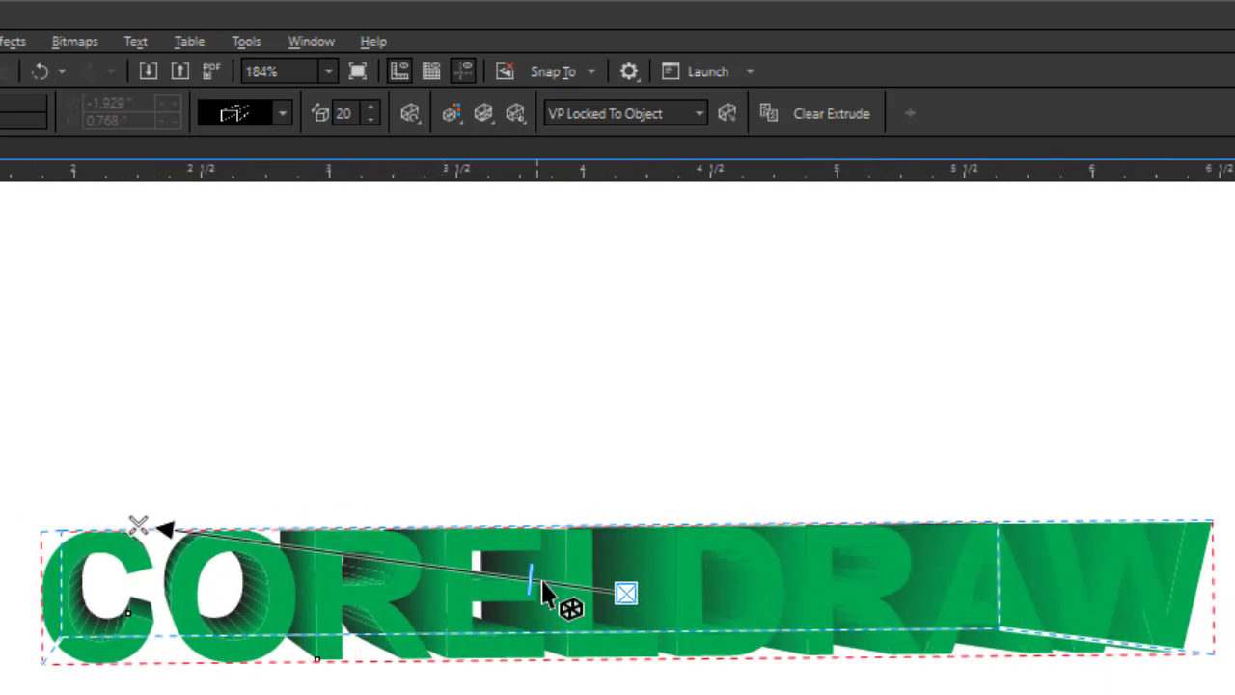
scroll(540, 591, "down", 1)
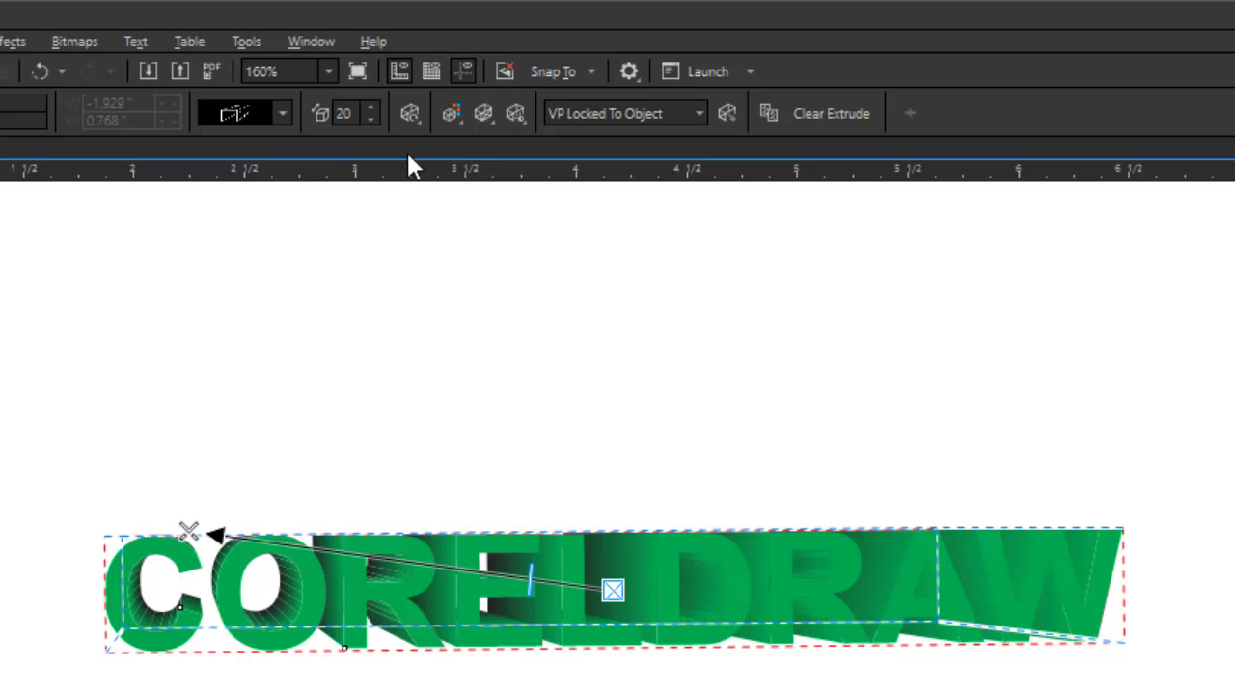
scroll(836, 444, "down", 1)
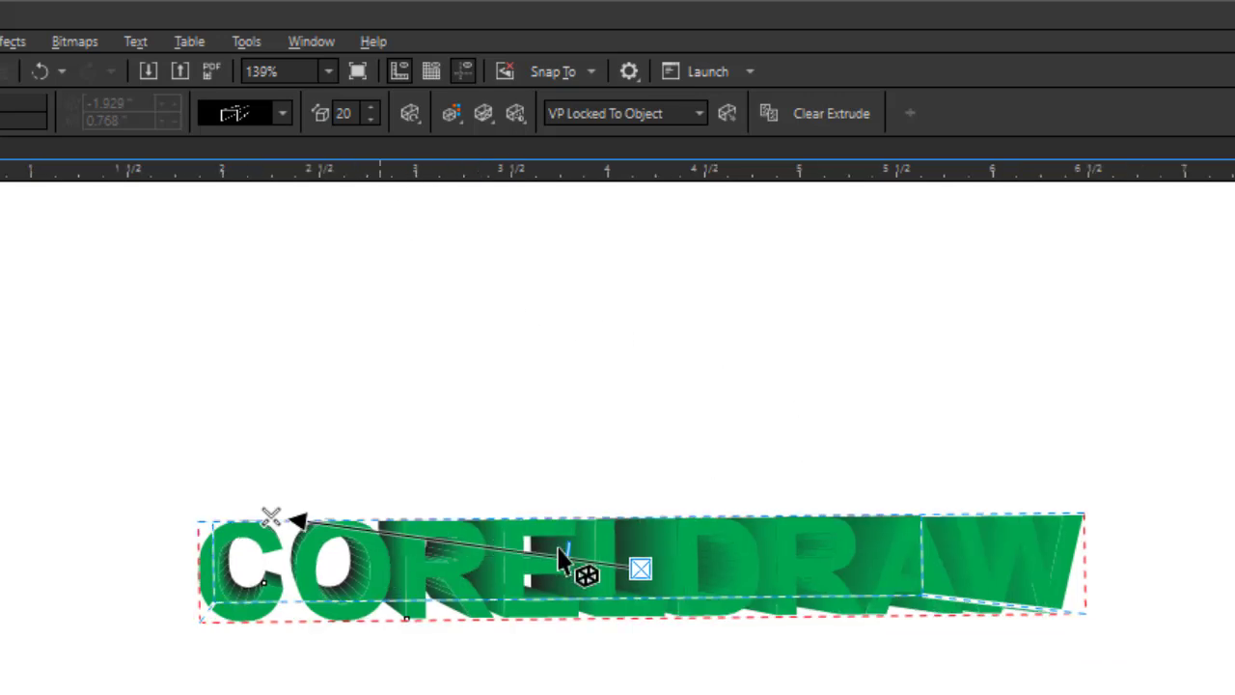
scroll(567, 563, "up", 1)
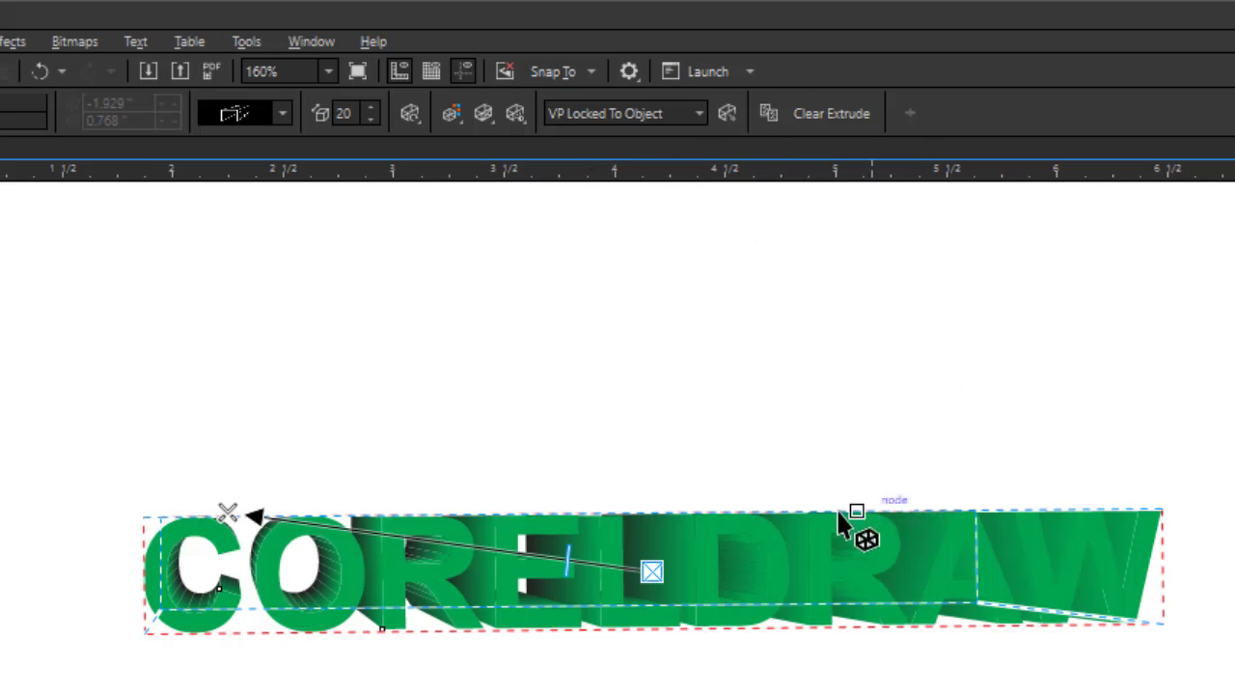
scroll(840, 518, "down", 1)
left_click(454, 116)
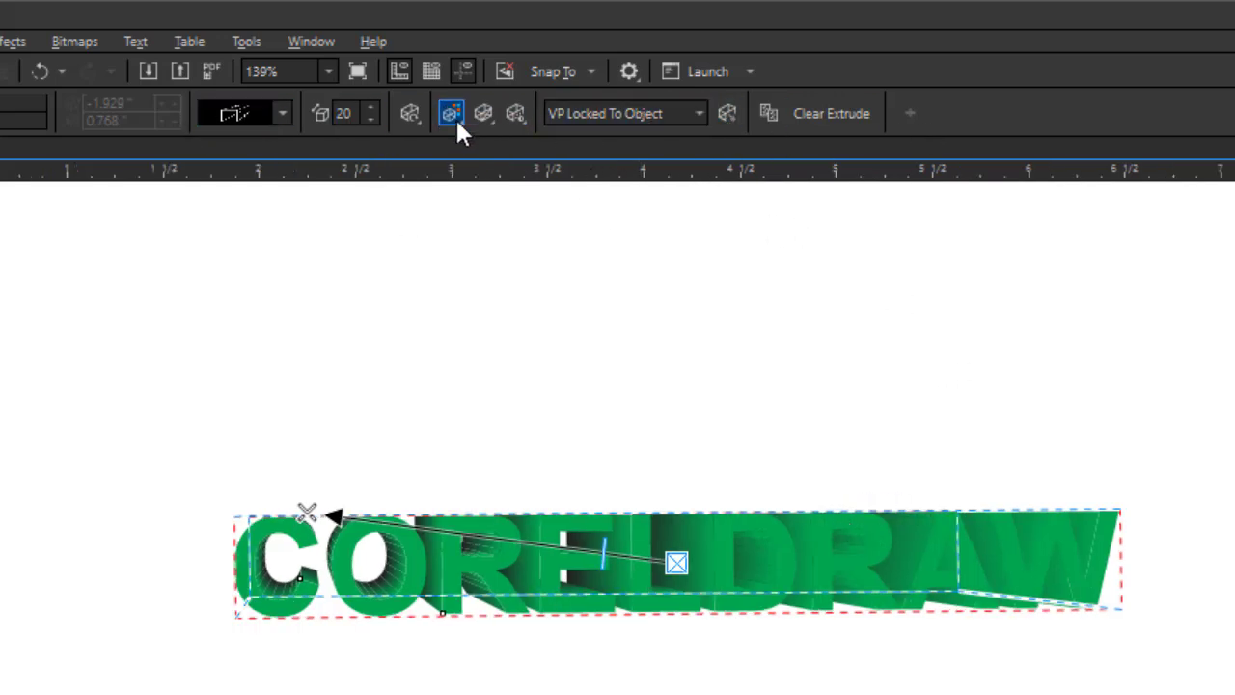
left_click(371, 120)
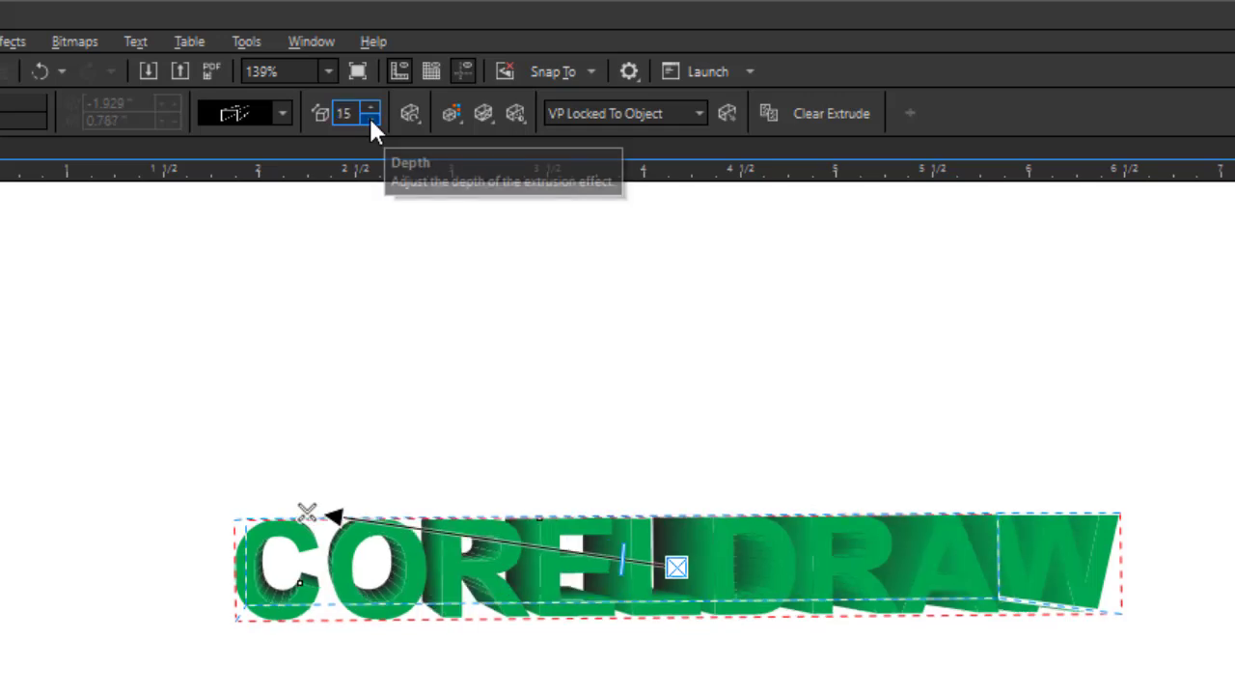
left_click(369, 117)
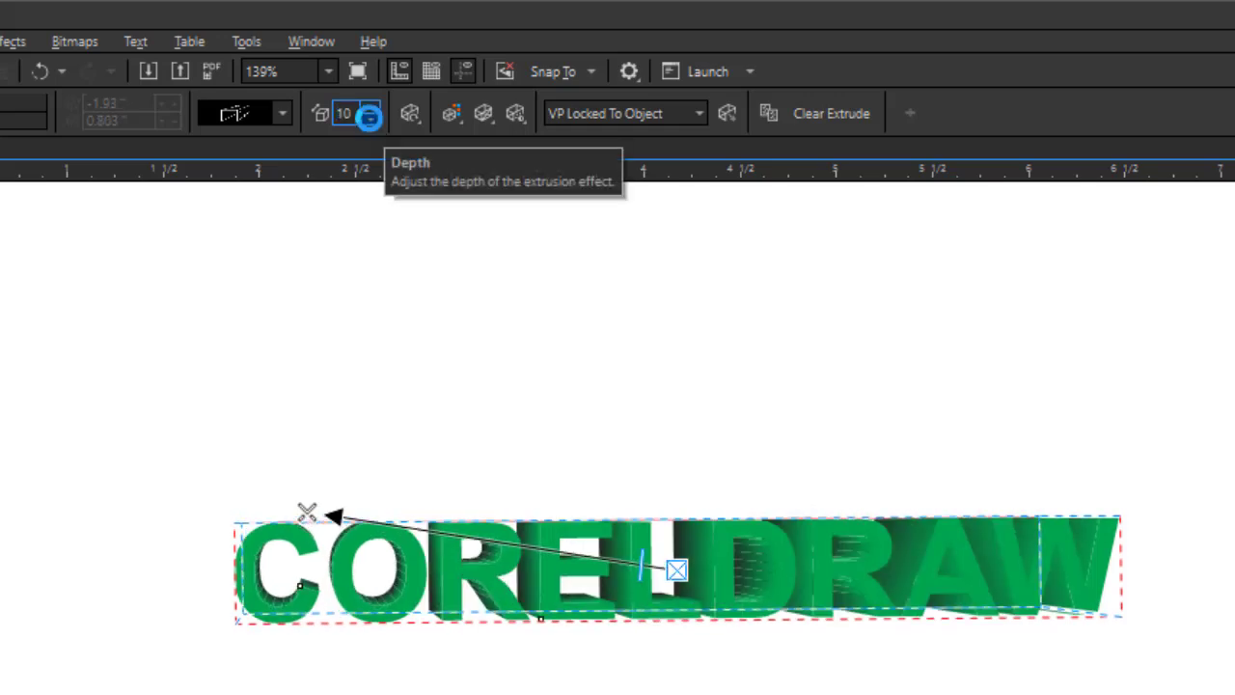
left_click(369, 118)
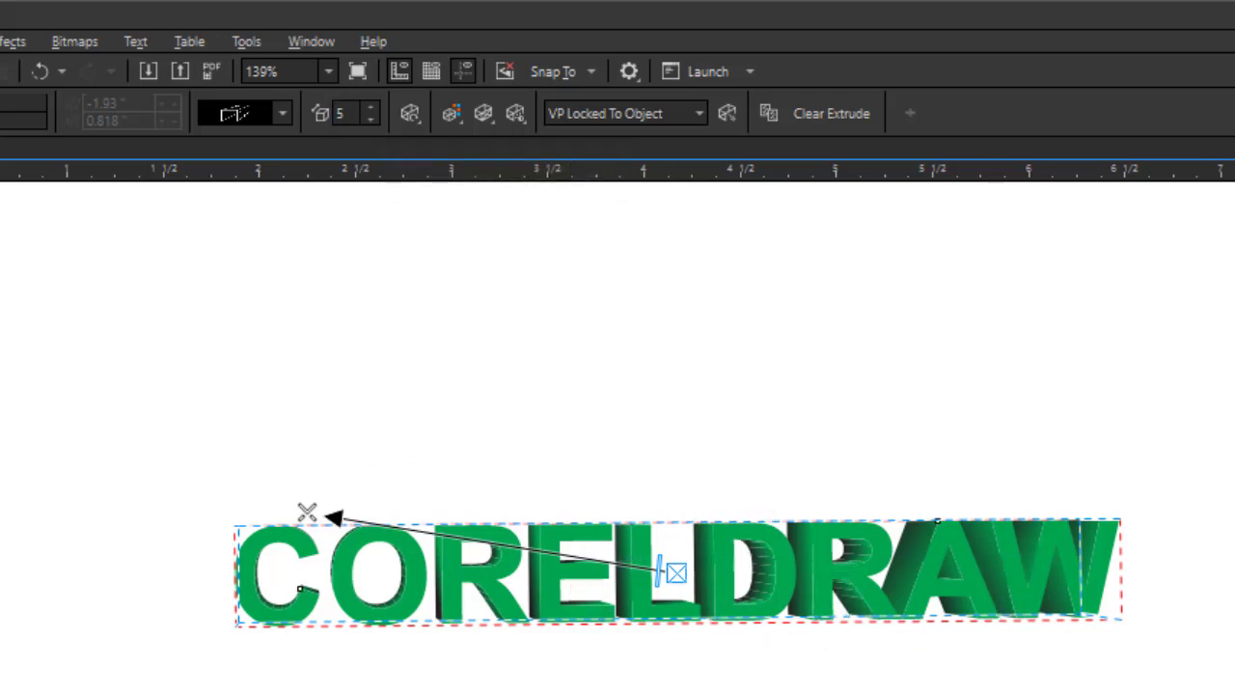
left_click(16, 103)
left_click(543, 390)
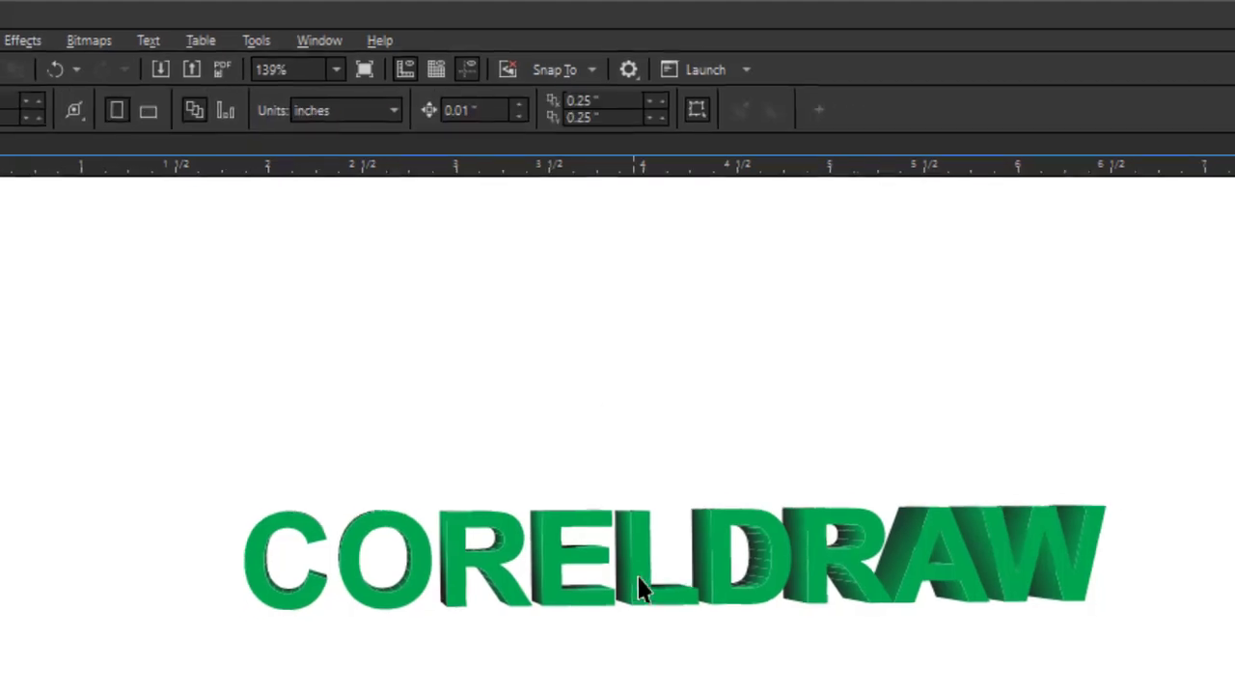
scroll(764, 622, "up", 1)
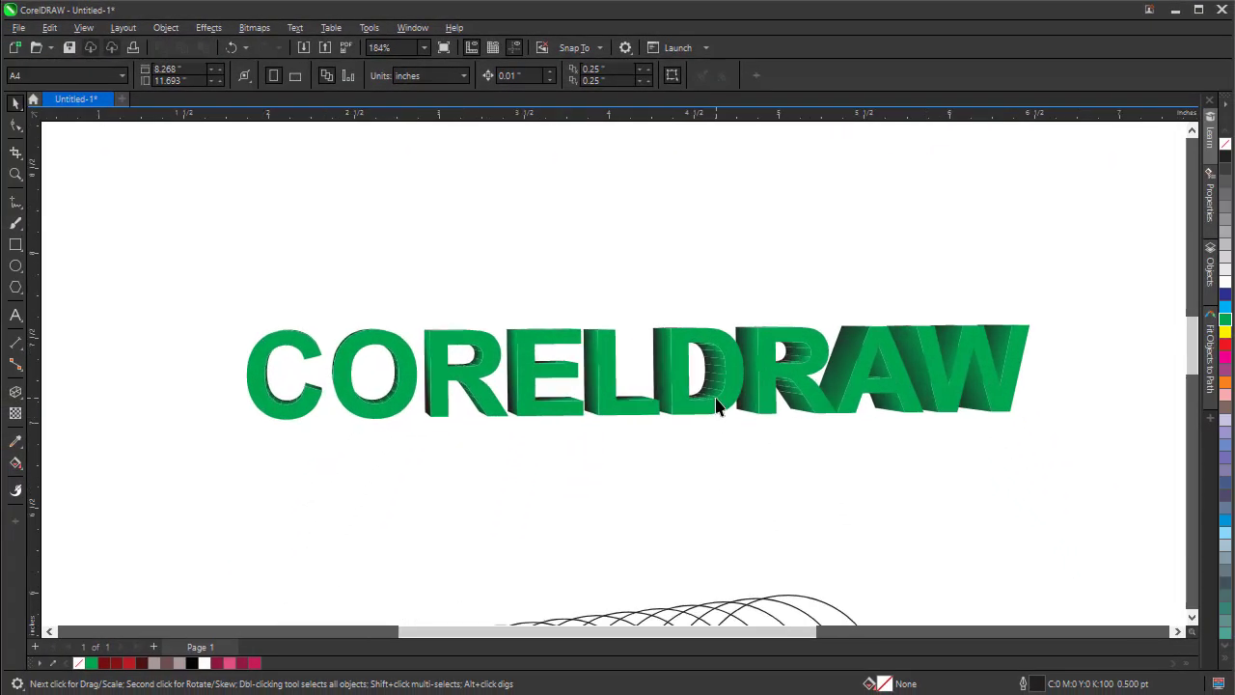
scroll(699, 404, "down", 1)
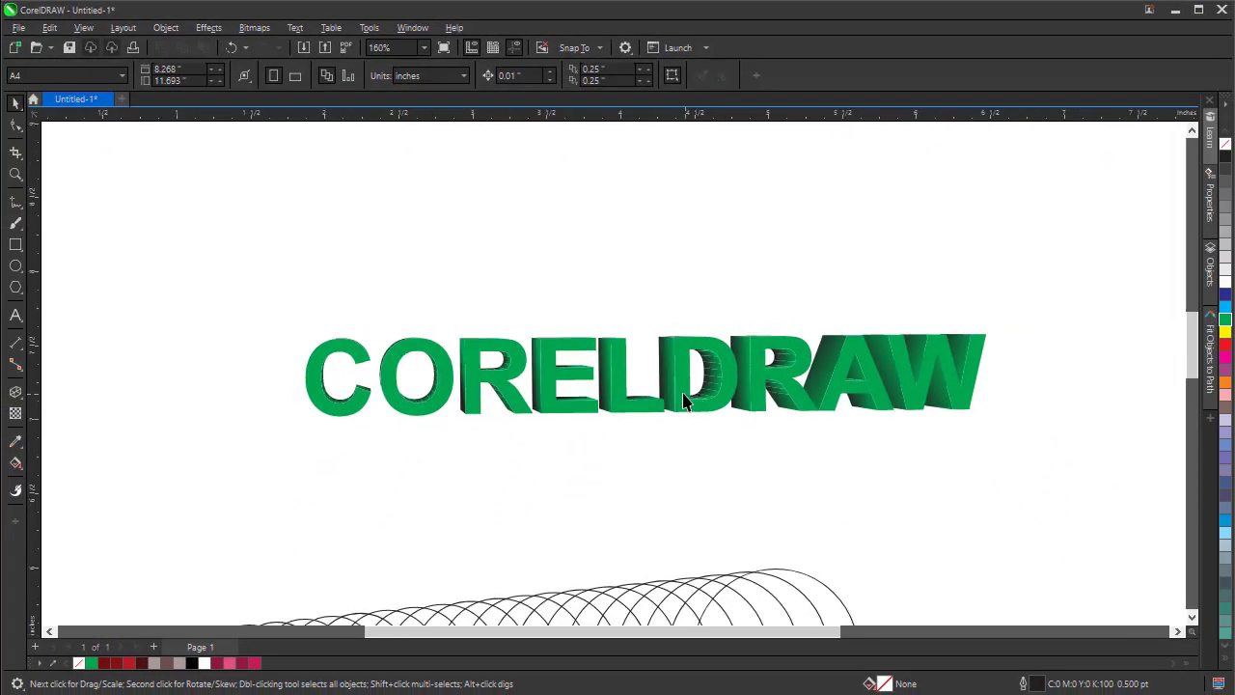
scroll(634, 317, "down", 1)
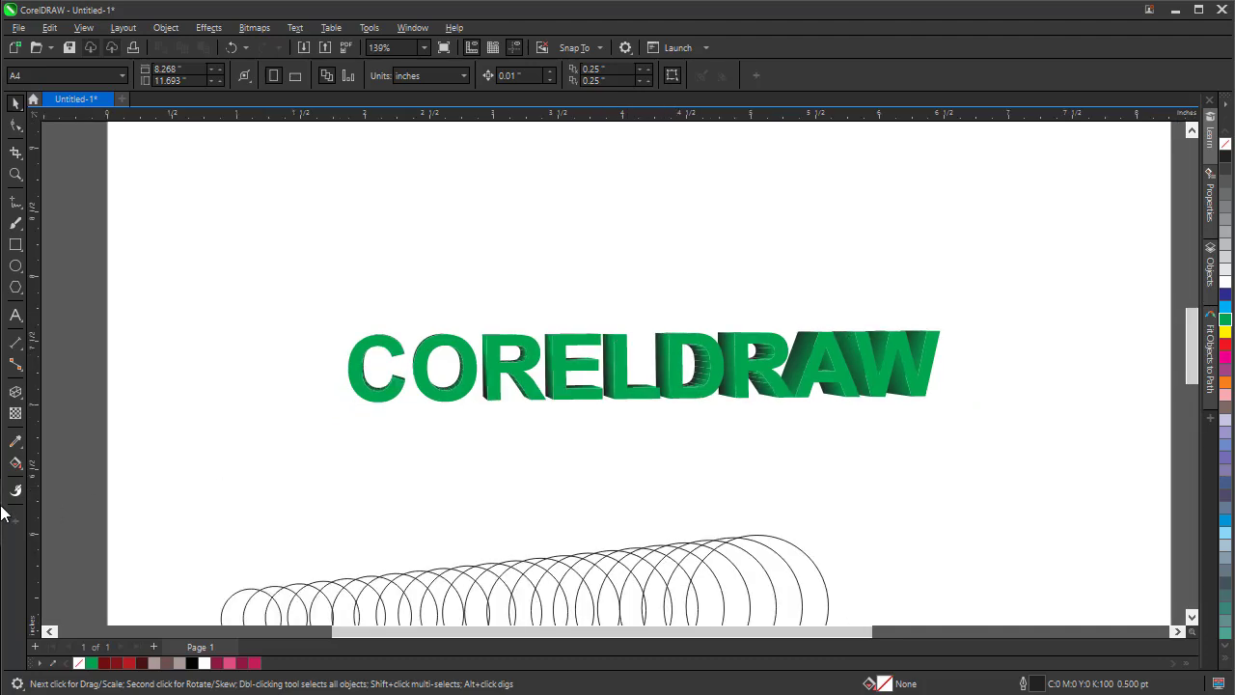
left_click(15, 394)
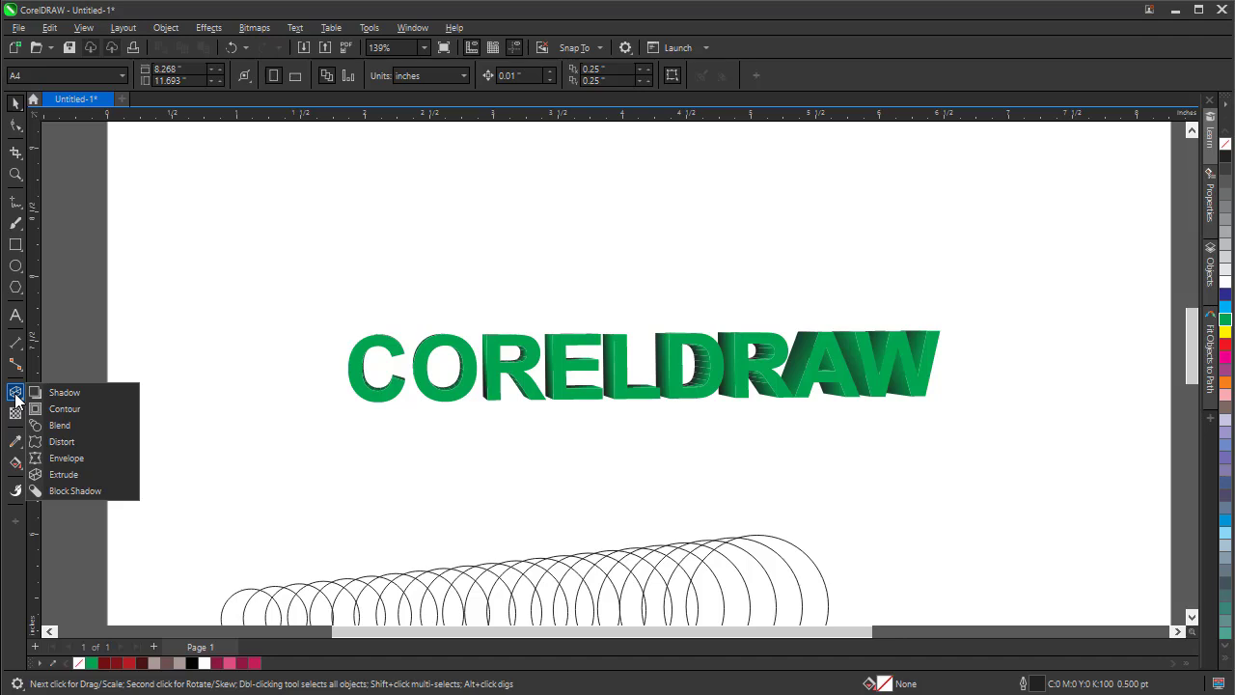
left_click(52, 490)
left_click(15, 394)
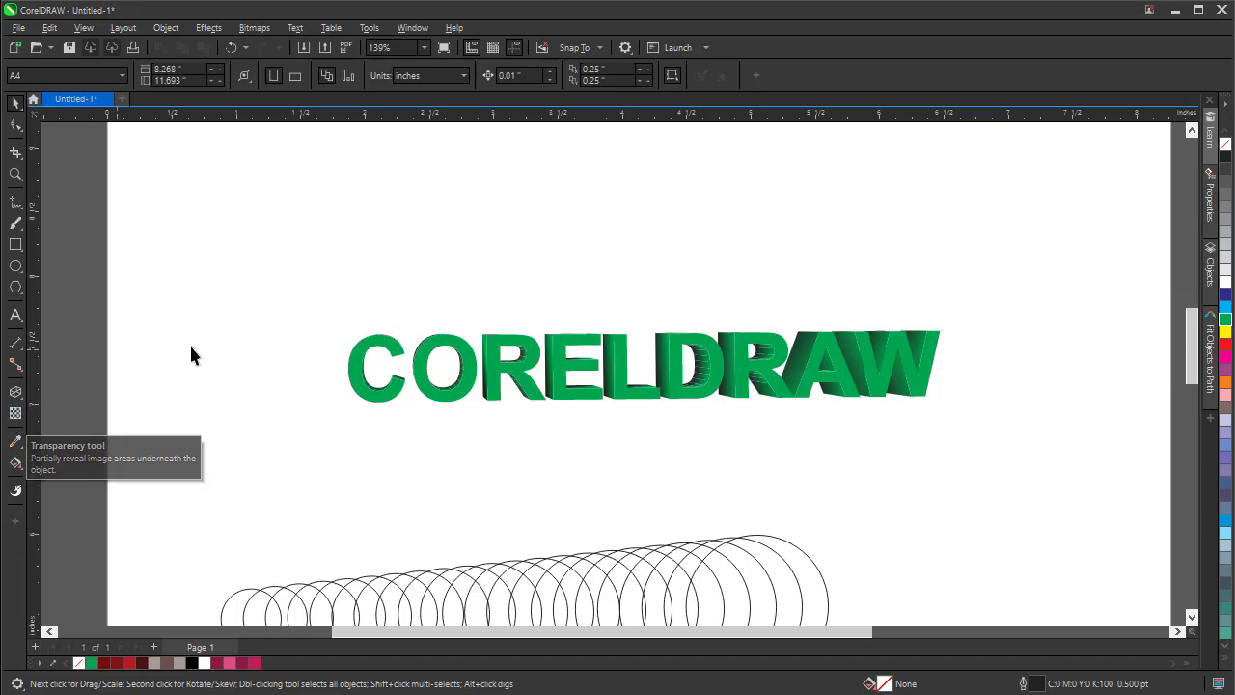
Duplicate the CORELDRAW text below the extruded version and convert the copy to curves
scroll(434, 253, "down", 1)
scroll(585, 454, "up", 1)
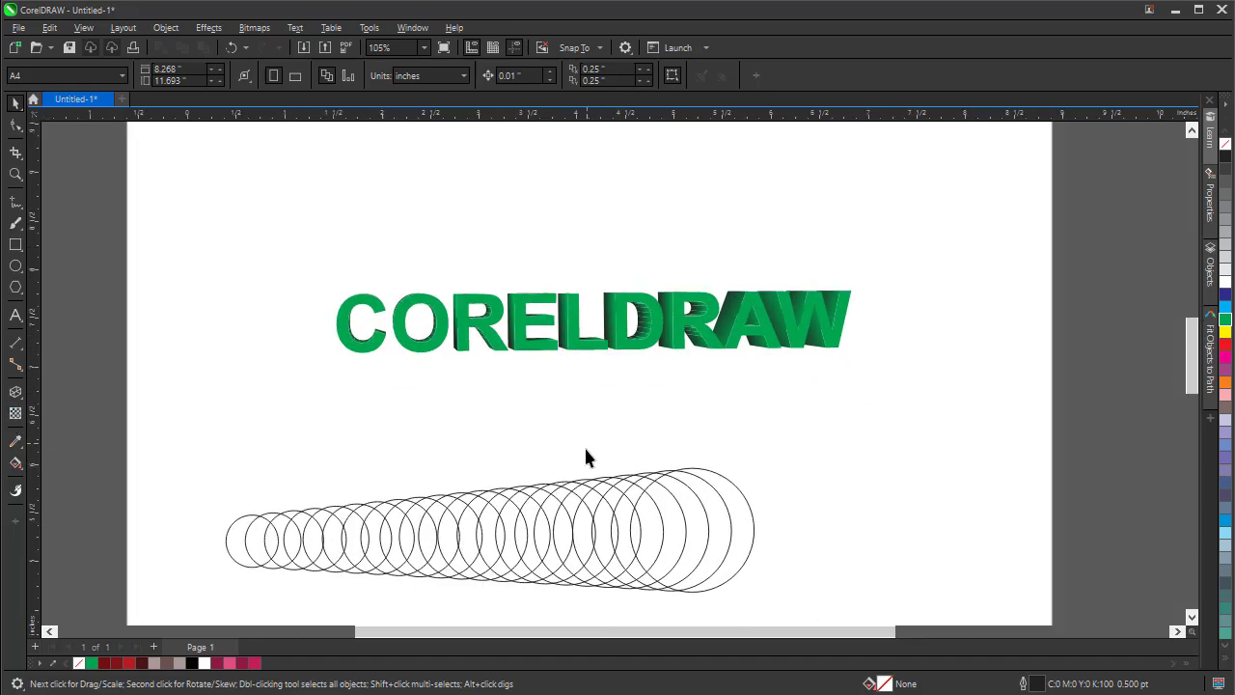
left_click_drag(626, 310, 634, 432)
key("ctrl+q")
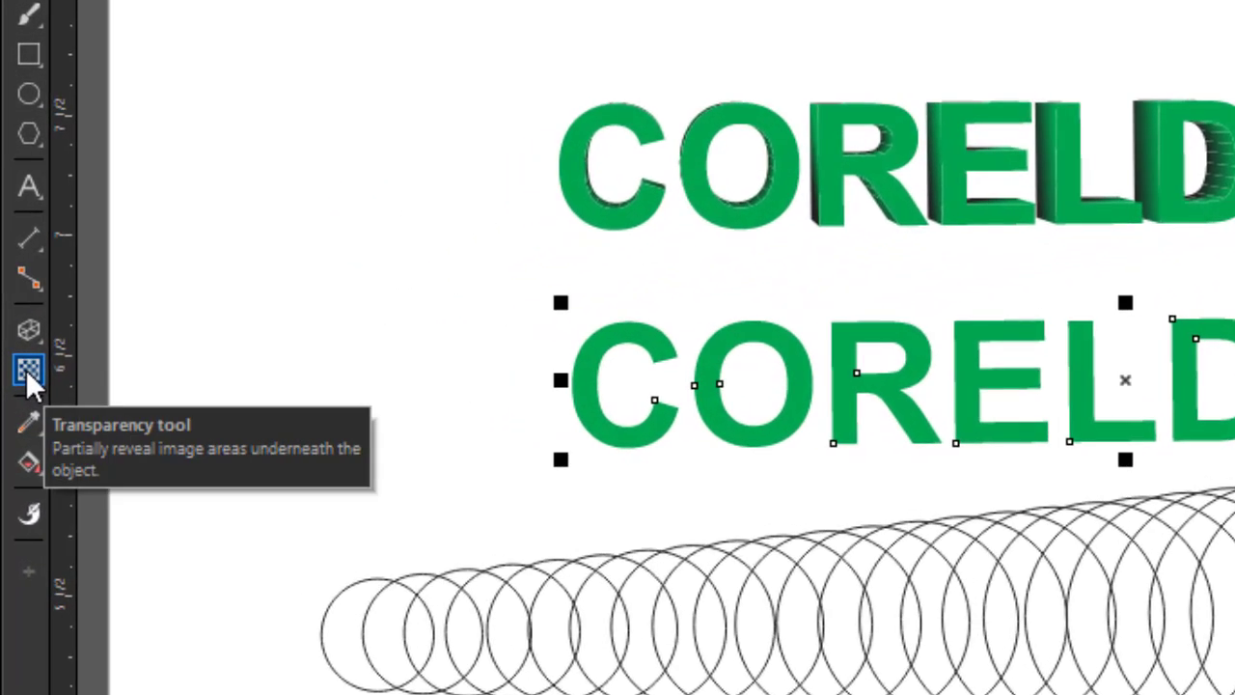
Apply a linear fountain transparency to the copied text, fading it out from the R to just past the L
left_click(16, 414)
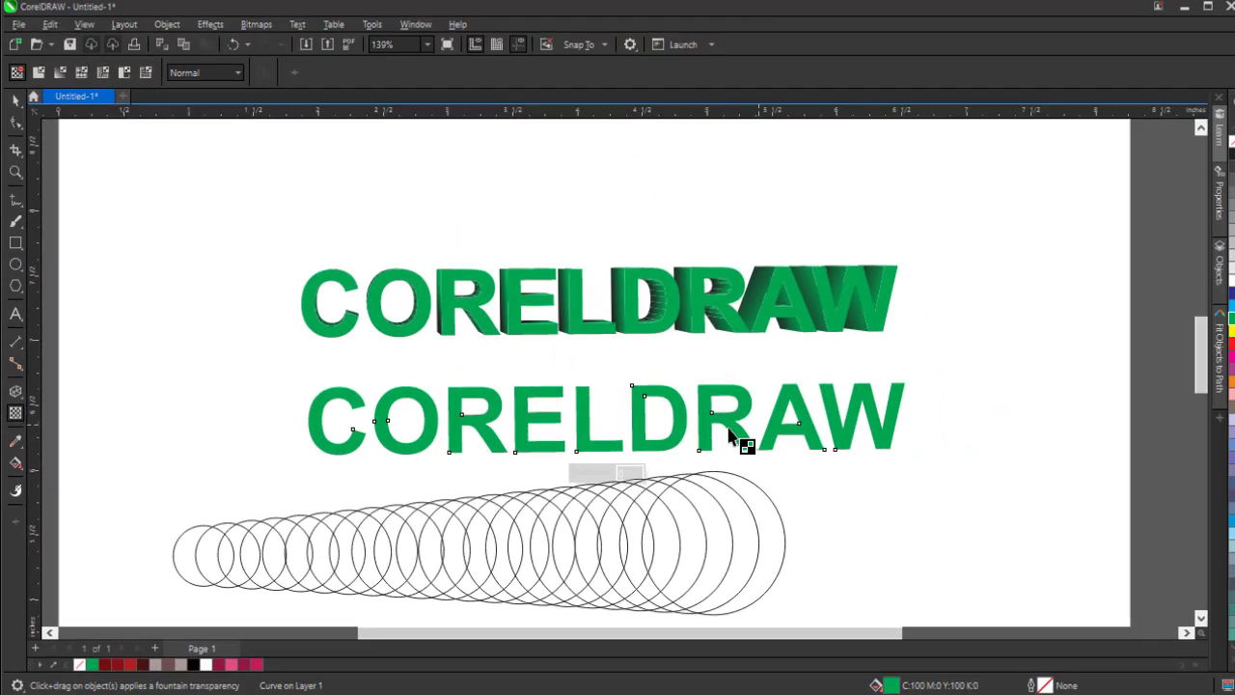
scroll(628, 431, "up", 1)
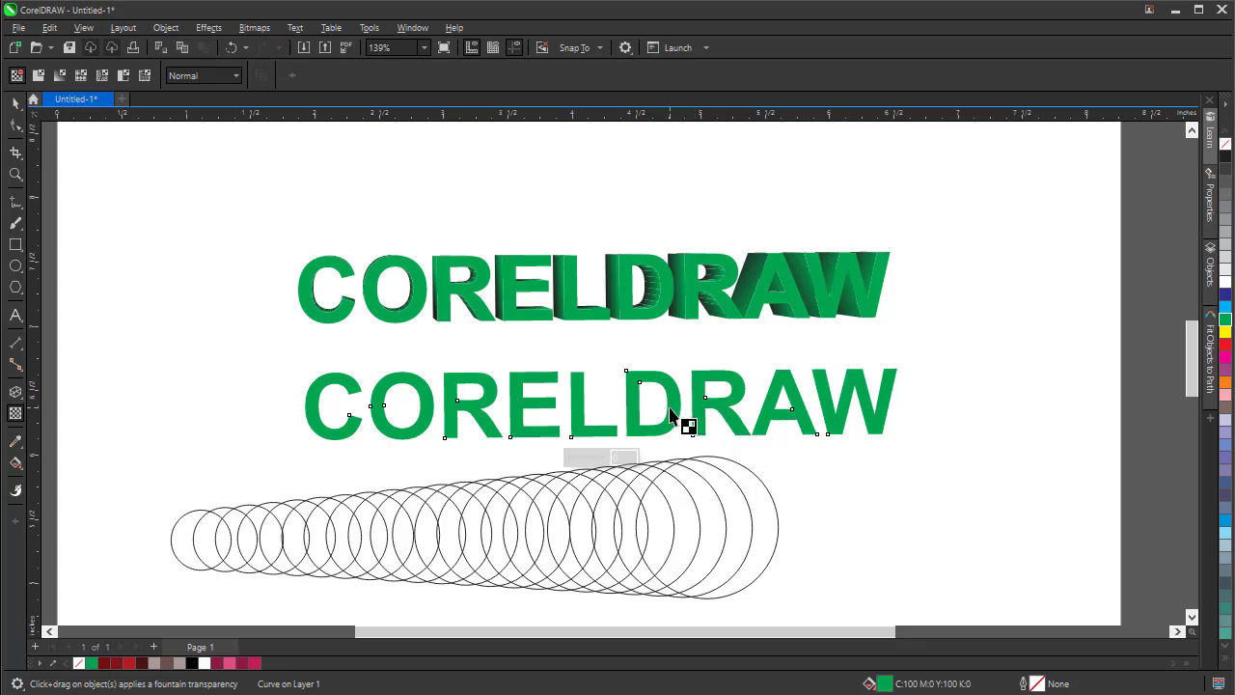
left_click_drag(670, 406, 873, 409)
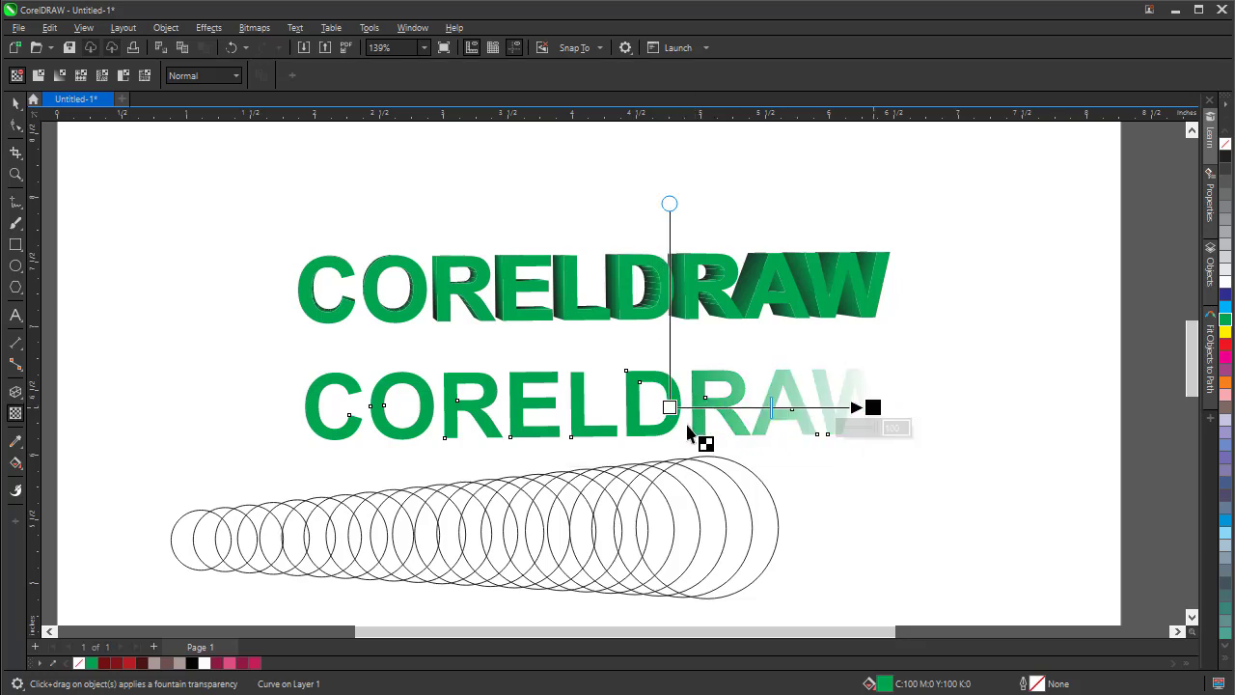
left_click_drag(668, 407, 459, 408)
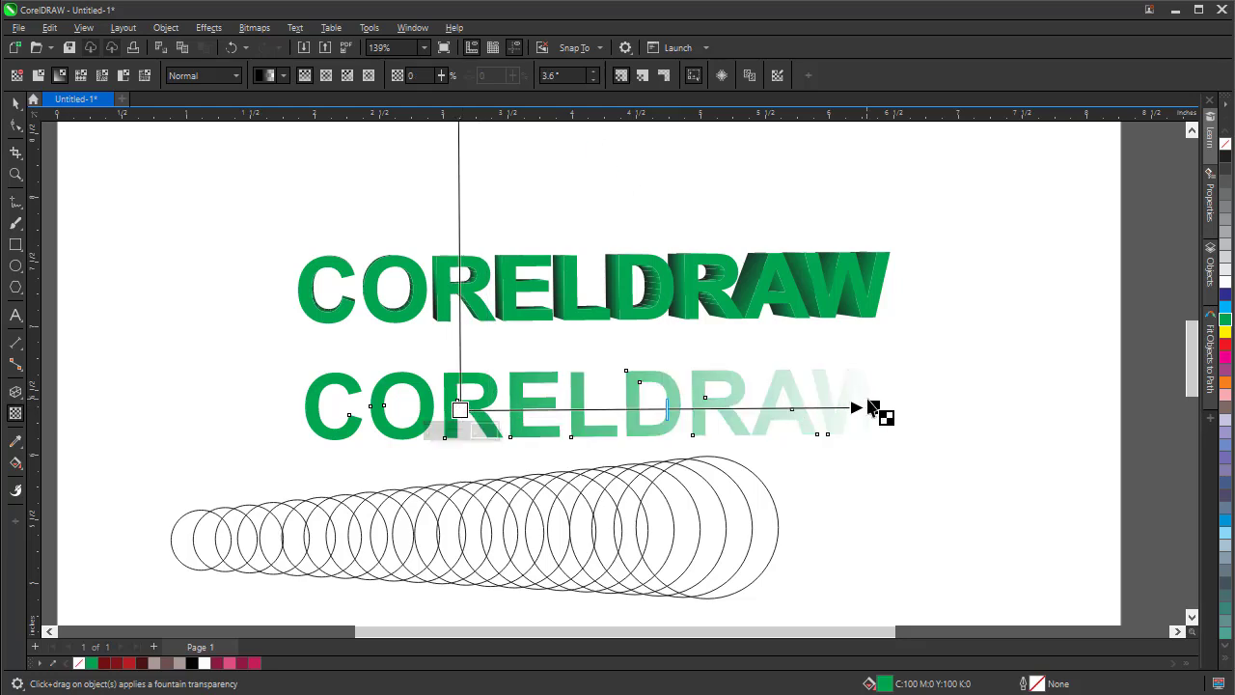
left_click_drag(872, 407, 623, 403)
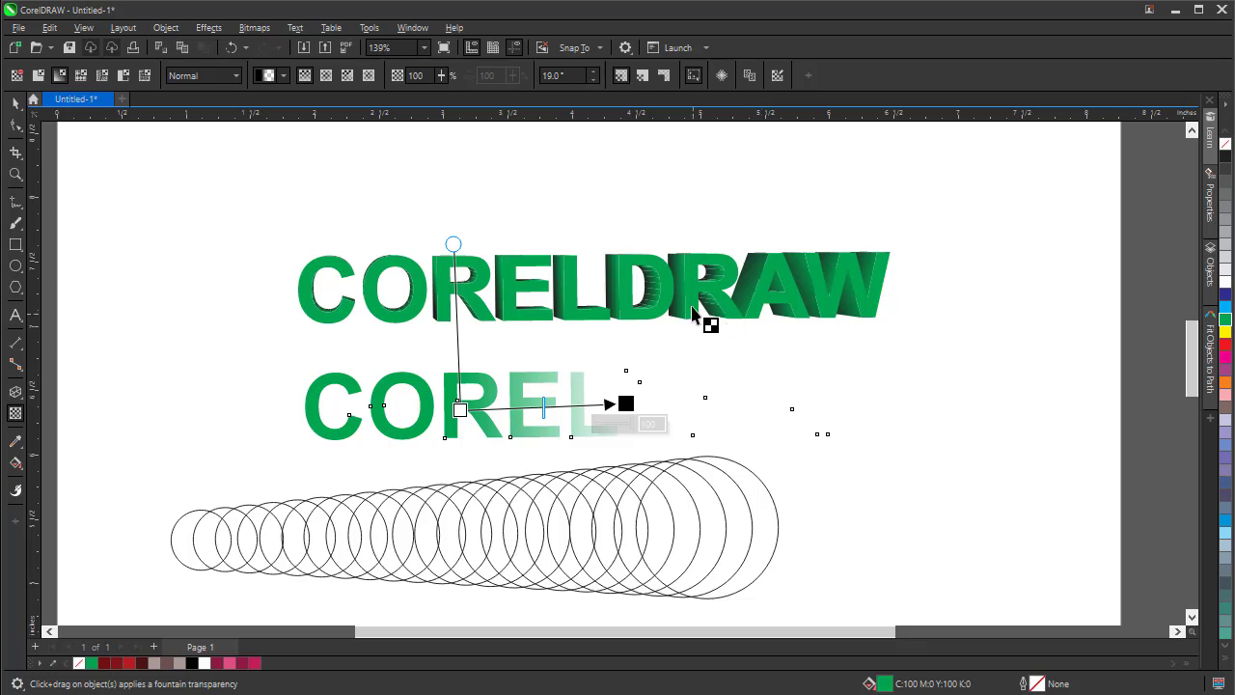
Try different uniform transparency amounts on the extruded text, ending back at 0
left_click(704, 299)
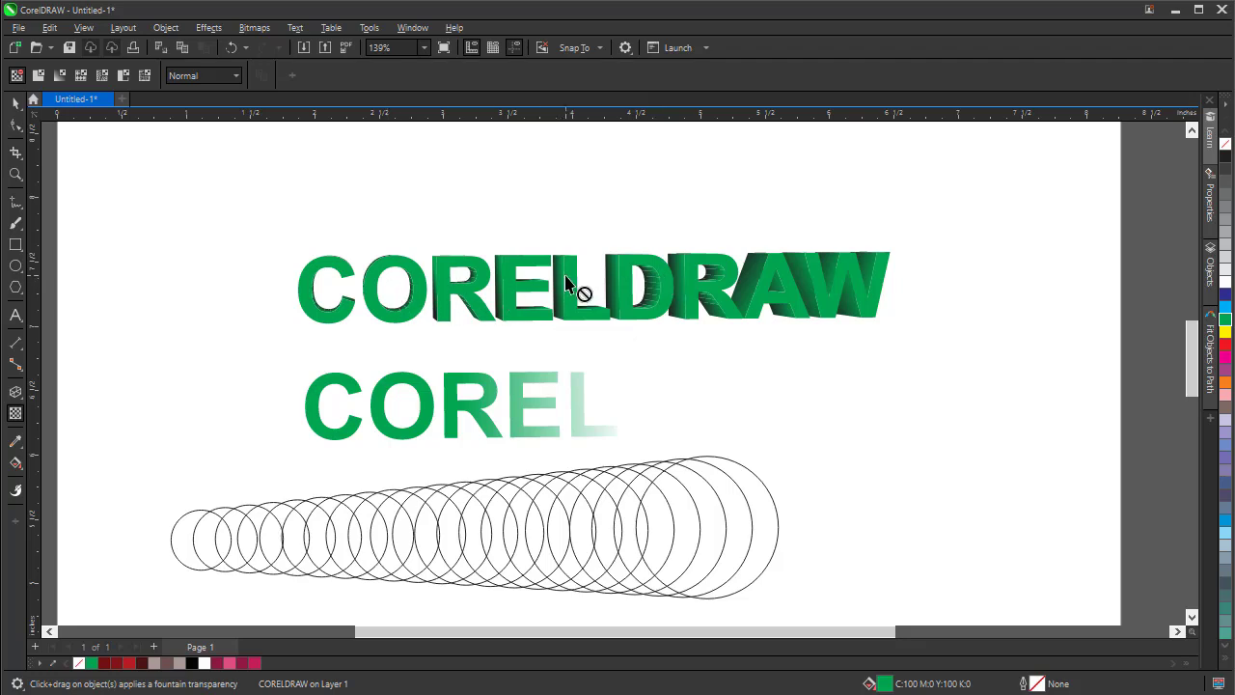
left_click(579, 341)
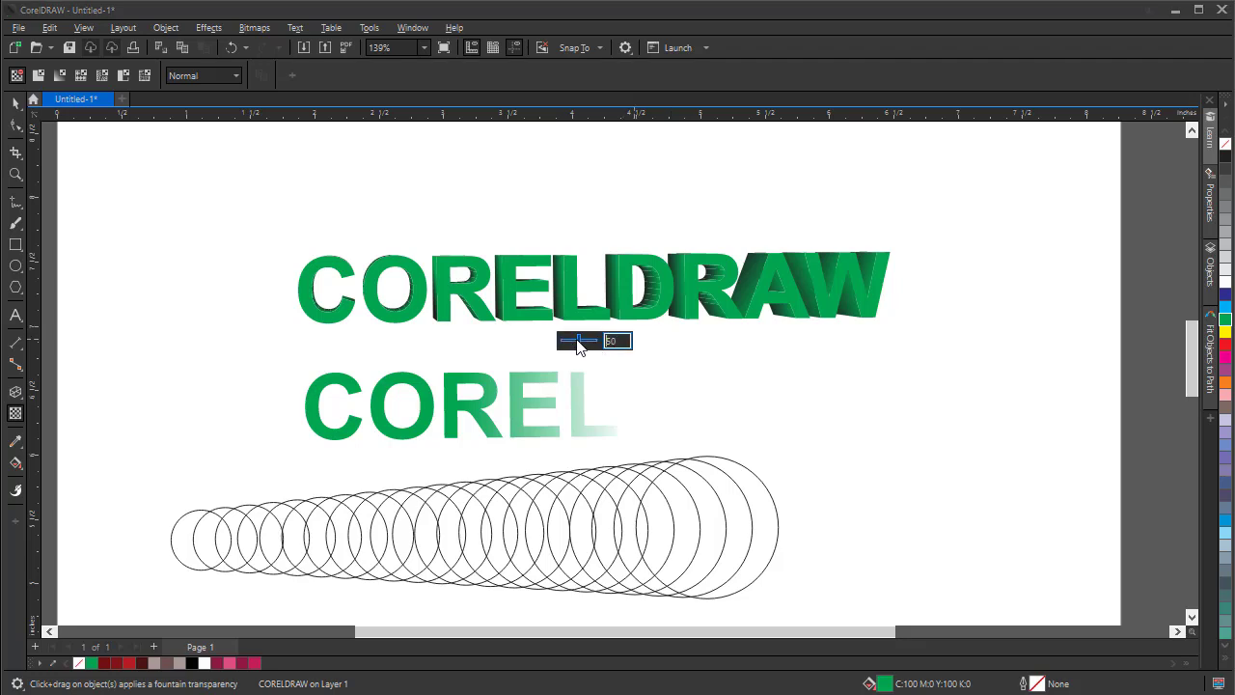
left_click_drag(578, 347, 576, 345)
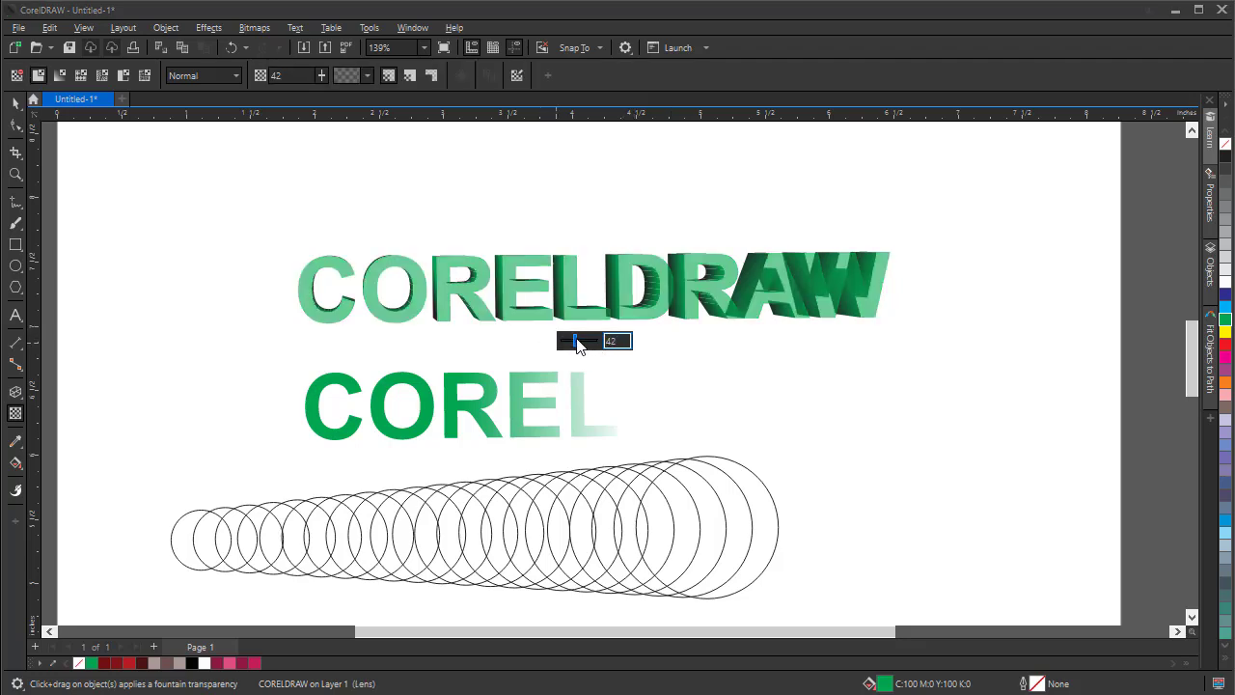
left_click(561, 346)
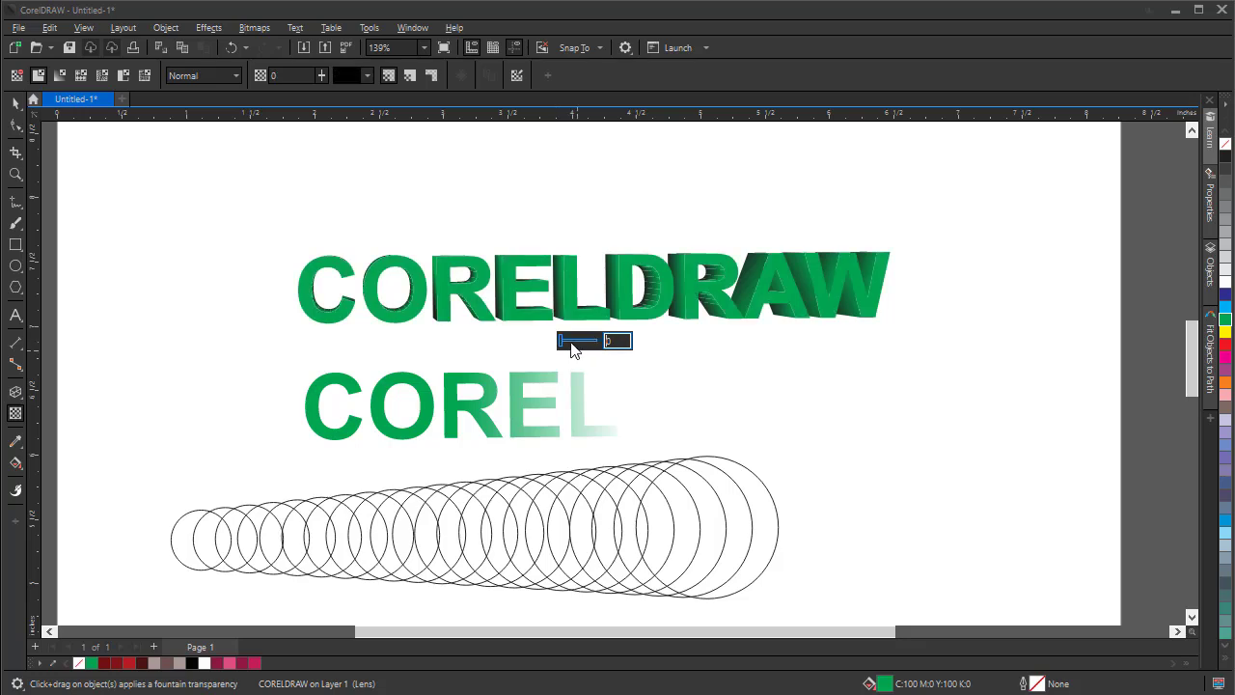
left_click_drag(571, 343, 594, 349)
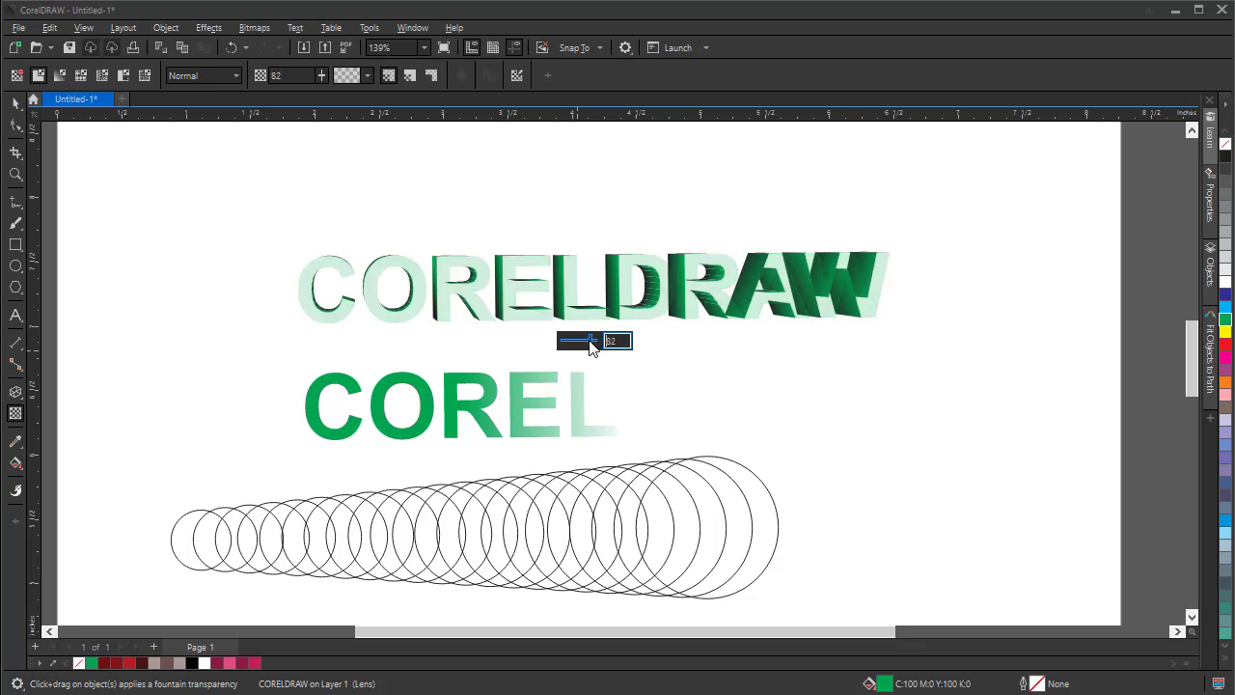
left_click_drag(591, 347, 559, 346)
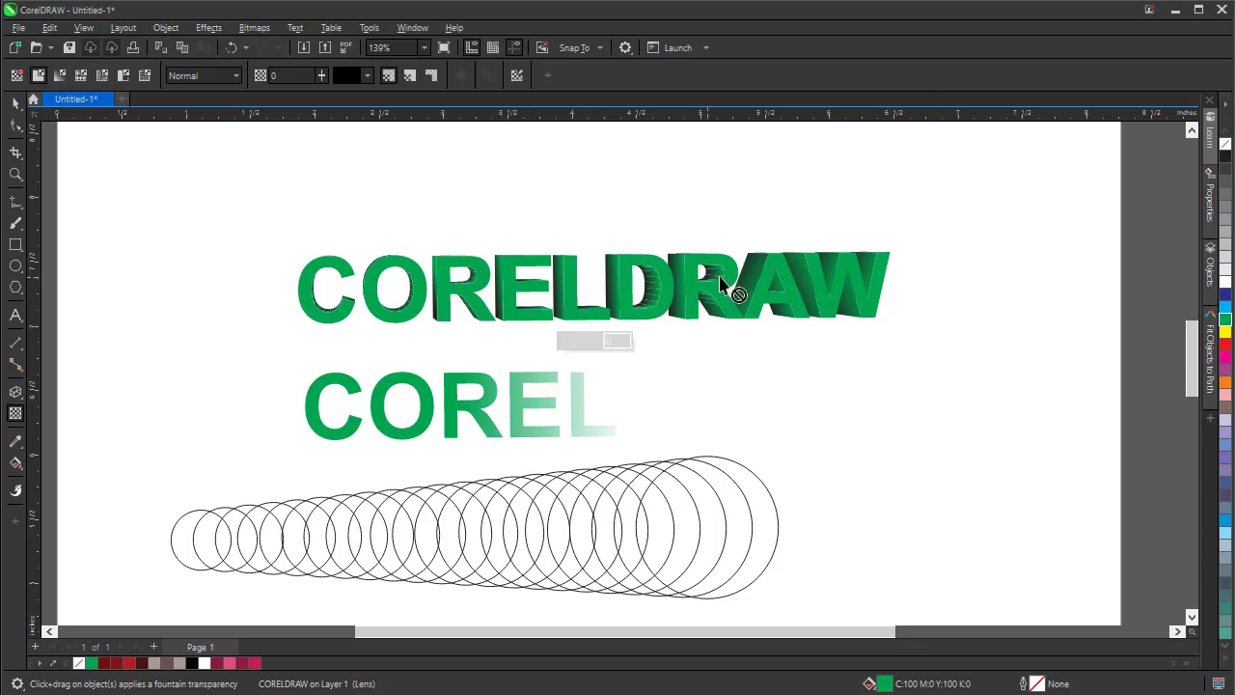
Switch the copy's transparency to an elliptical fountain and adjust its center, end and radius handles
left_click(505, 417)
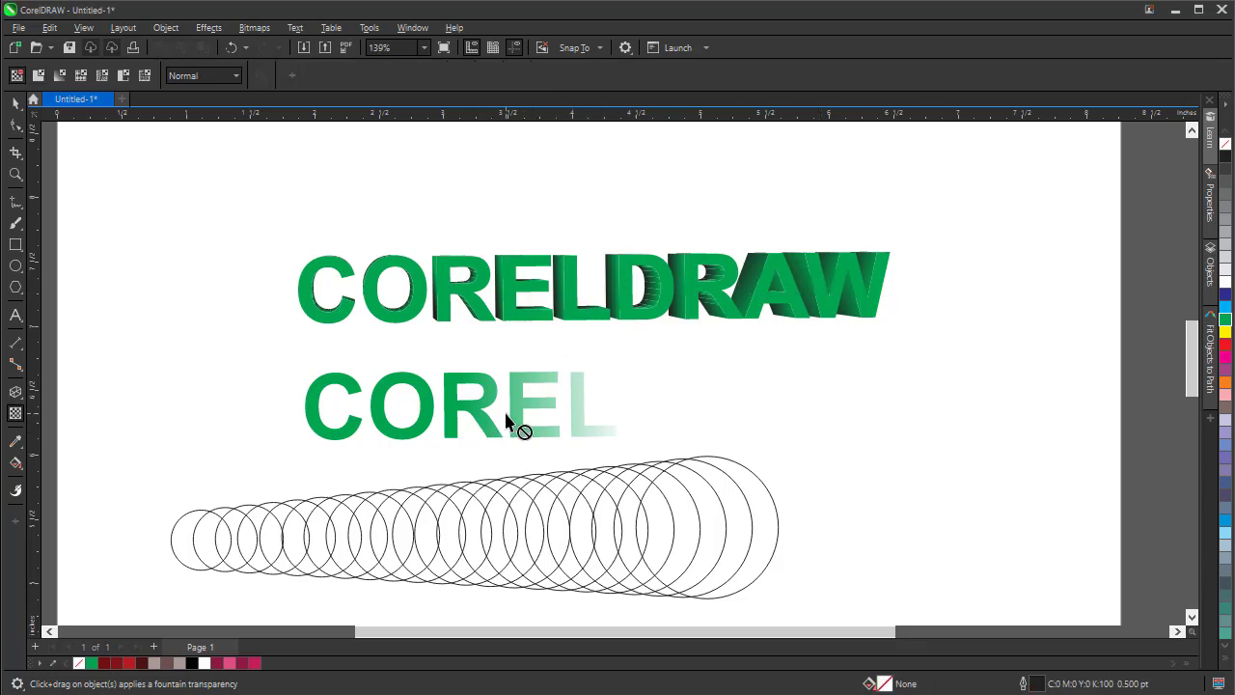
left_click(640, 303)
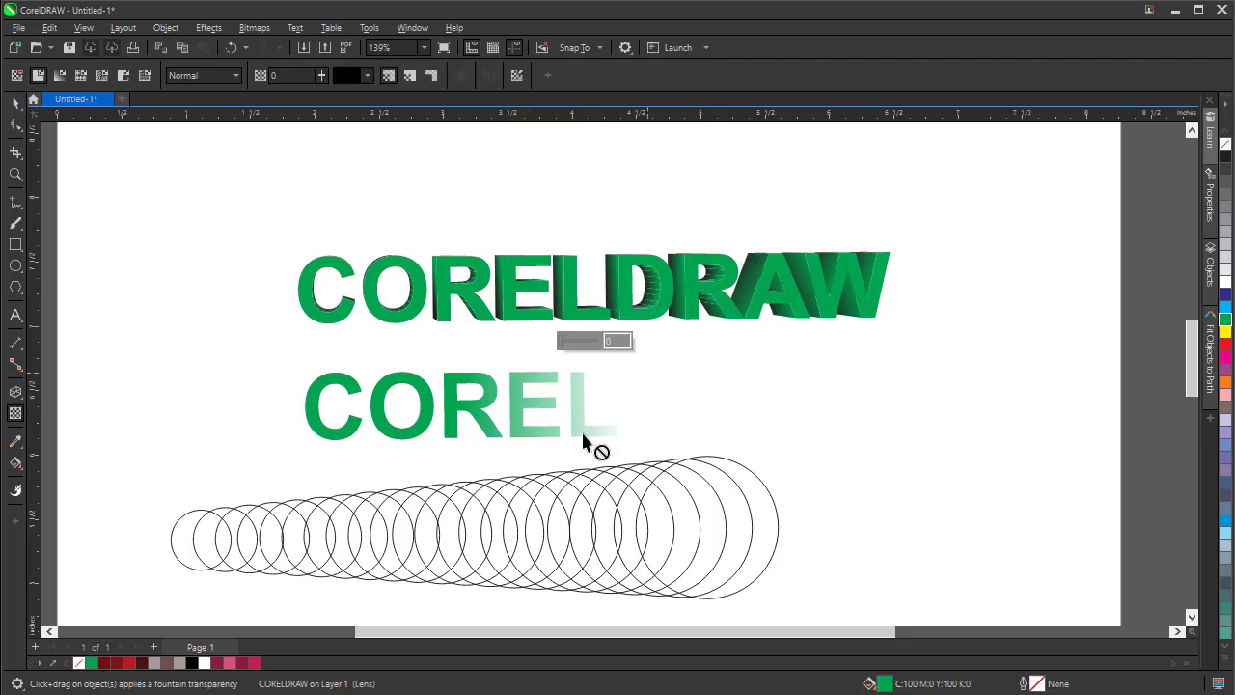
left_click(532, 410)
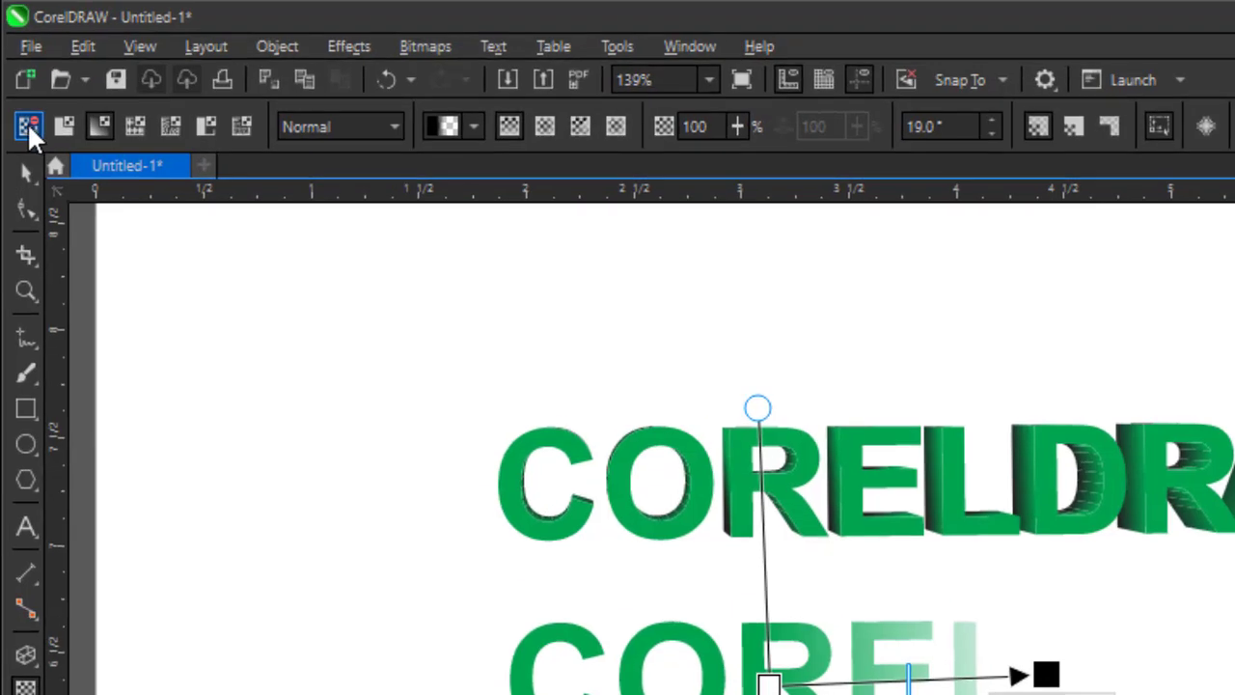
left_click(27, 123)
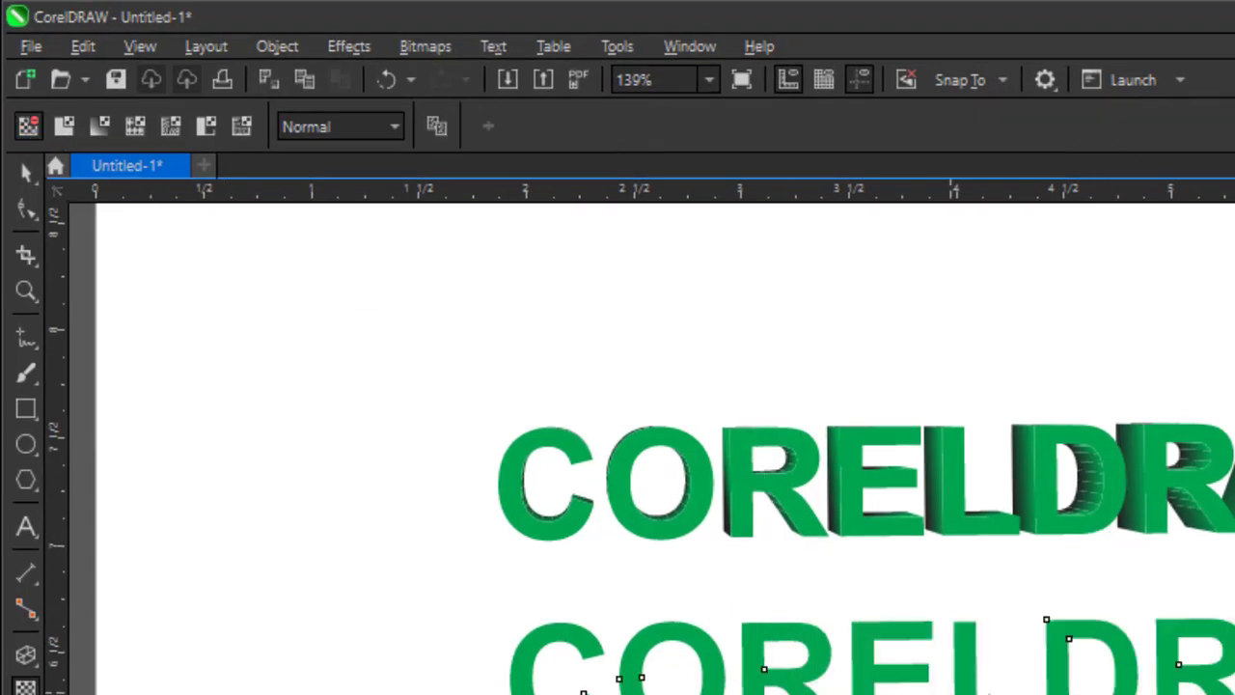
left_click_drag(948, 687, 959, 333)
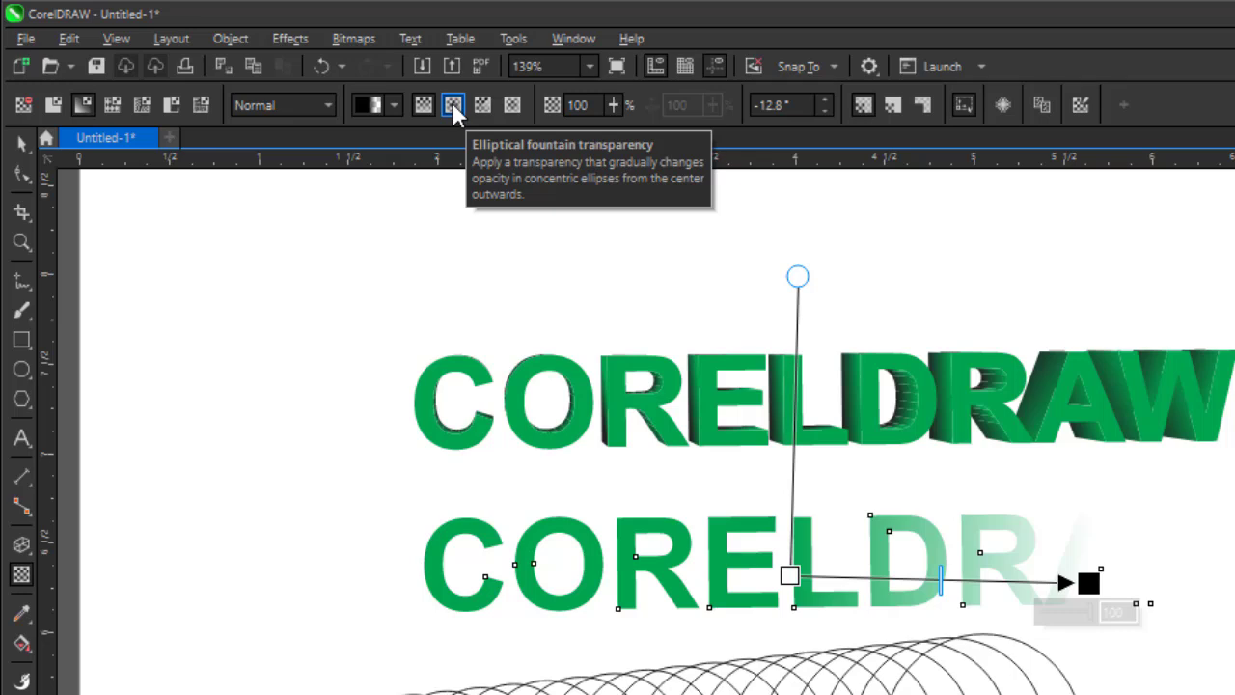
left_click(454, 104)
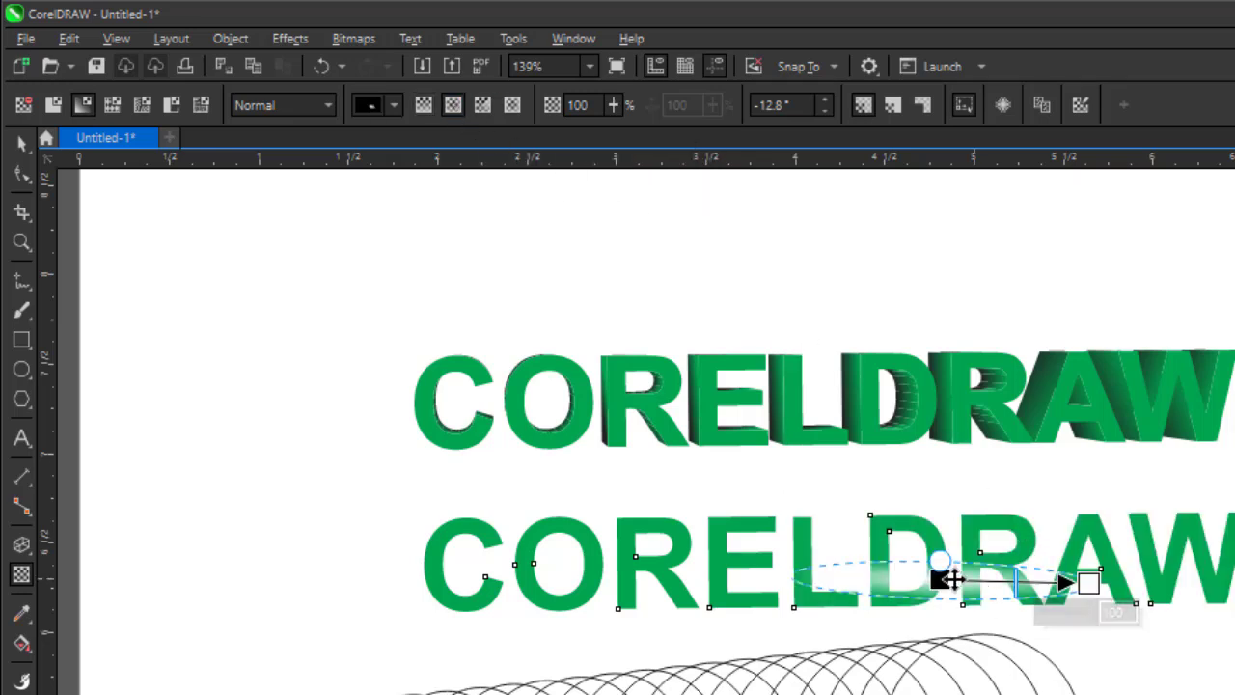
left_click_drag(940, 562, 952, 444)
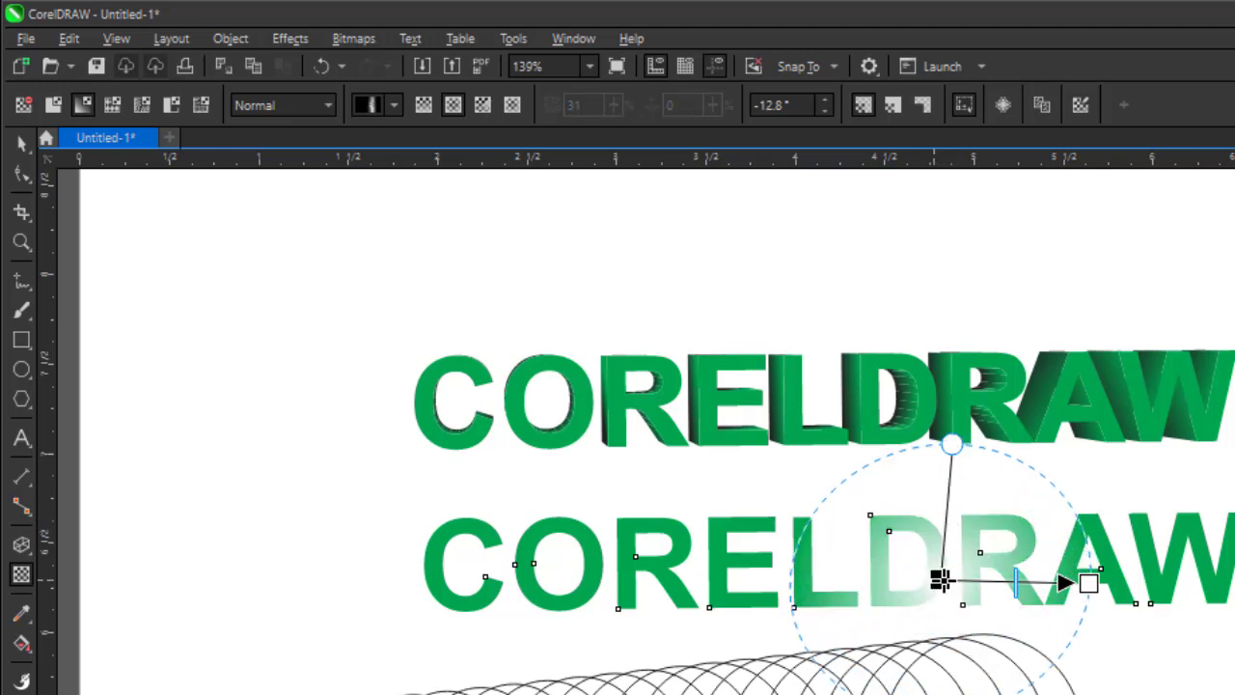
left_click_drag(940, 579, 829, 576)
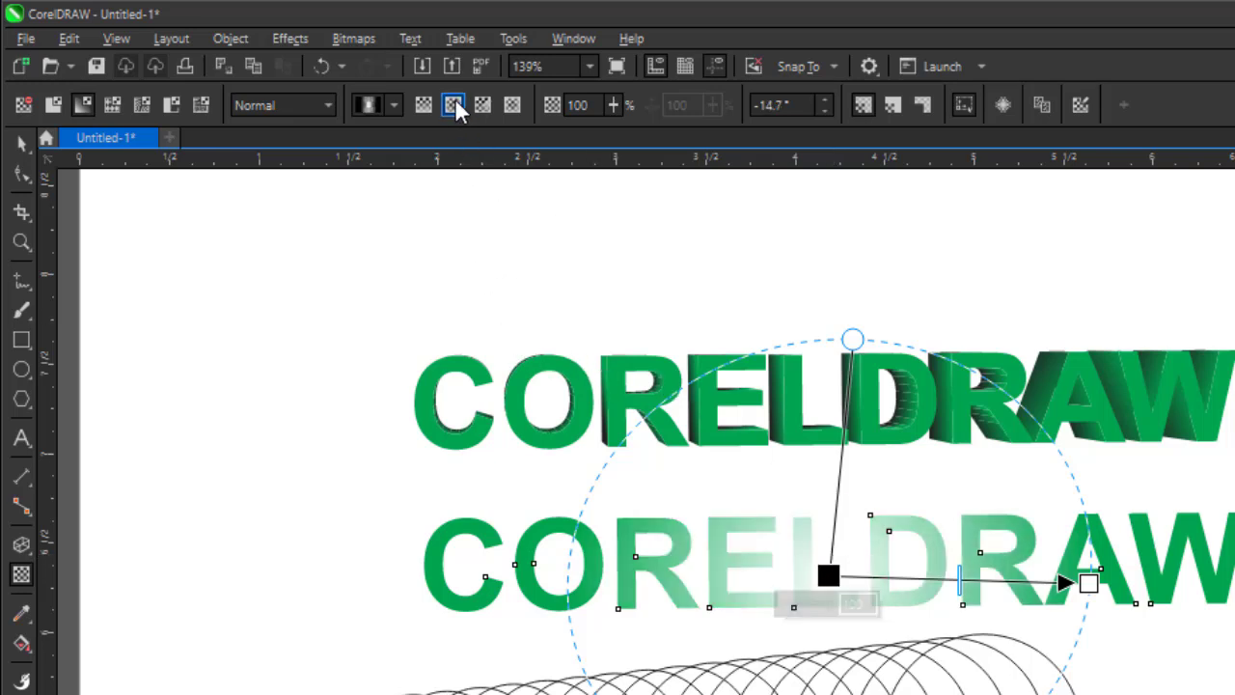
left_click_drag(1086, 581, 1030, 581)
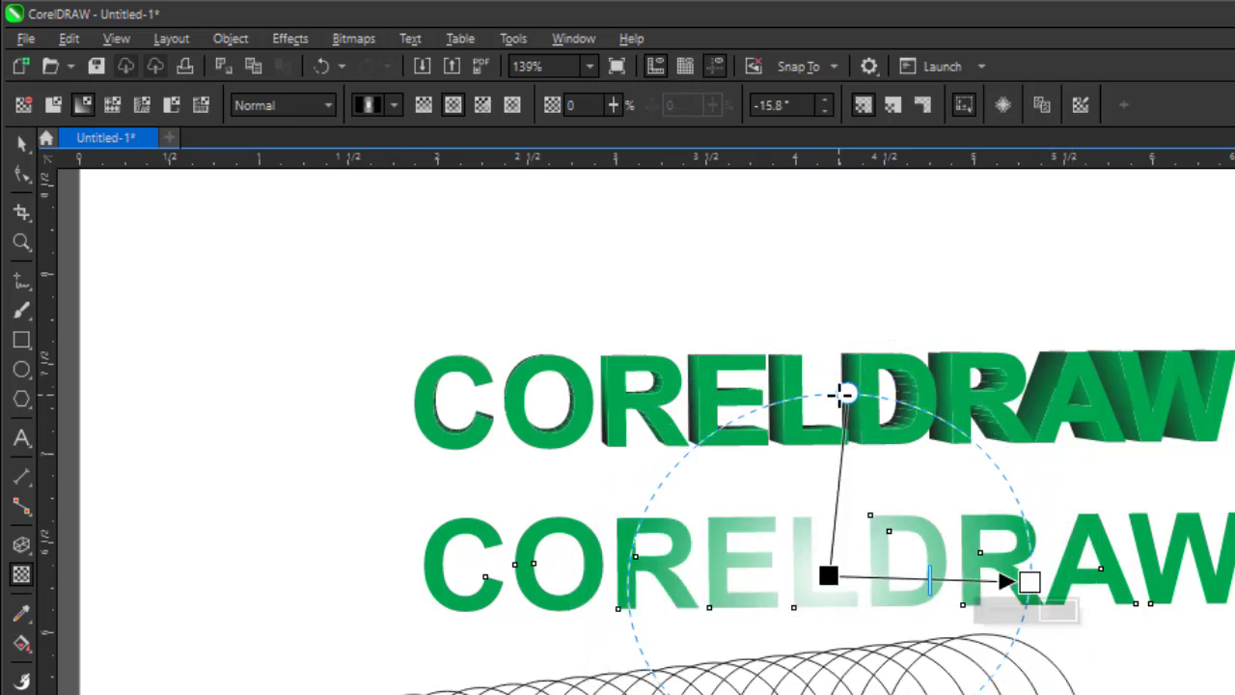
mouse_move(845, 390)
left_mouse_down()
mouse_move(824, 350)
mouse_move(855, 353)
mouse_move(854, 378)
left_mouse_up()
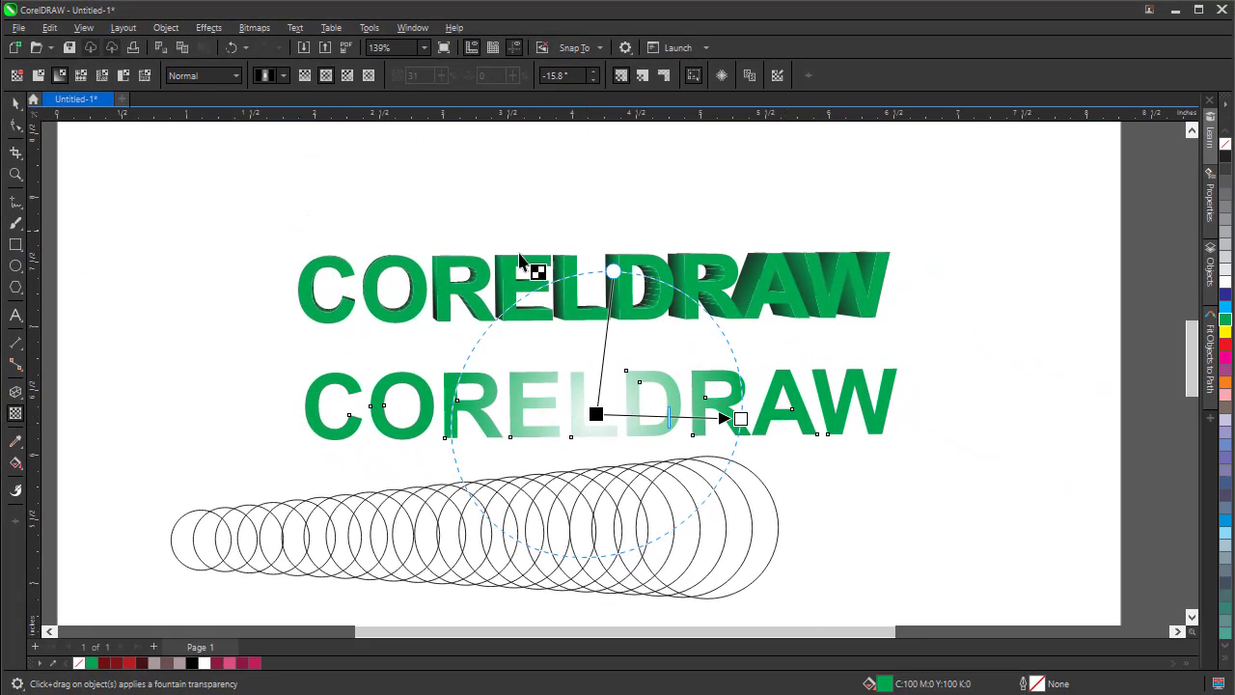
Try the linear, conical and rectangular fountain transparency types on the copied text
left_click(301, 75)
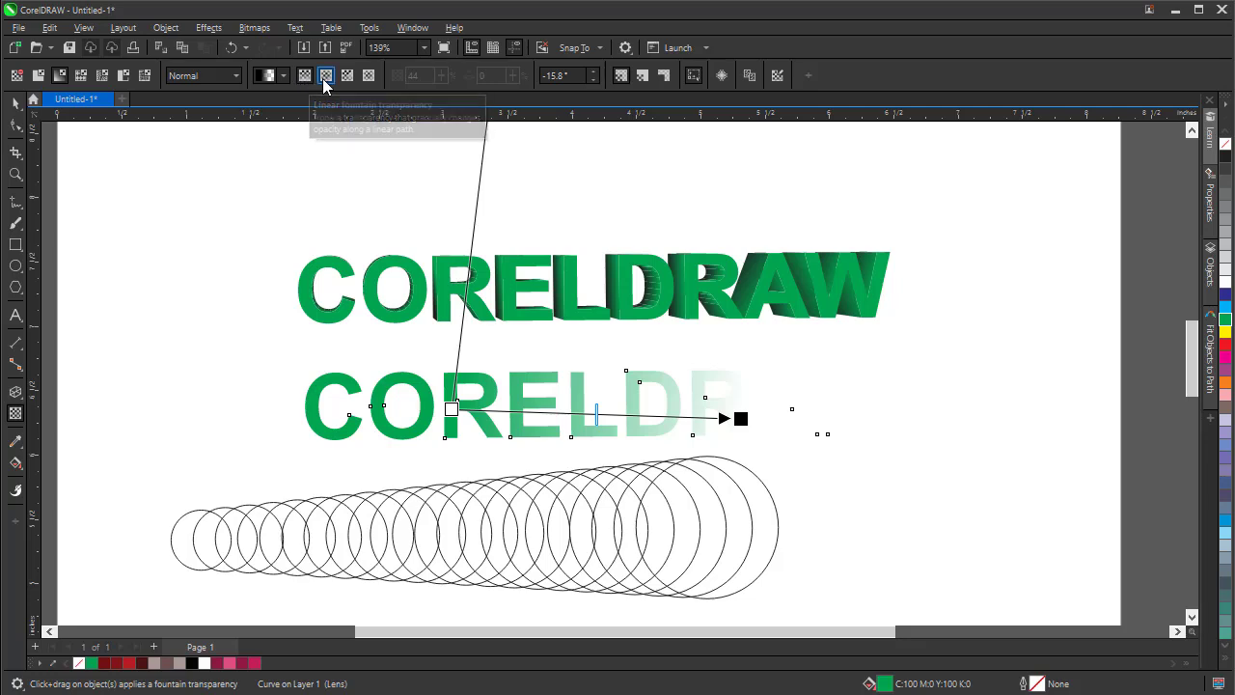
left_click(345, 76)
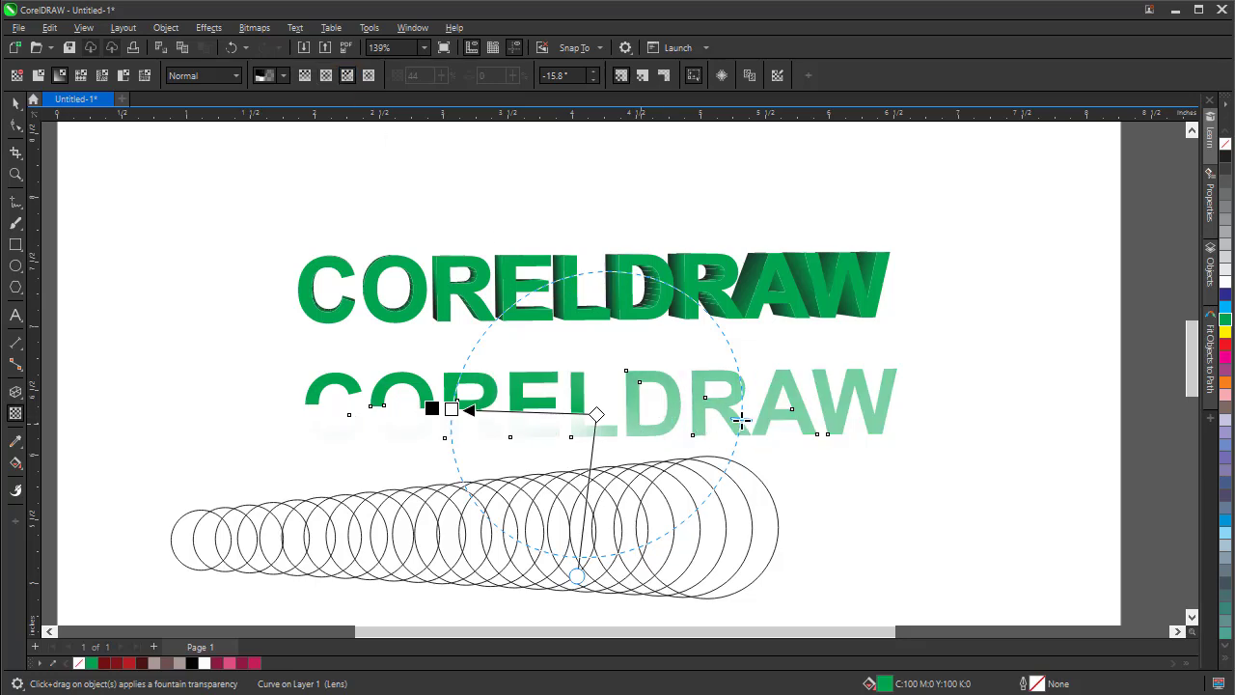
left_click(368, 80)
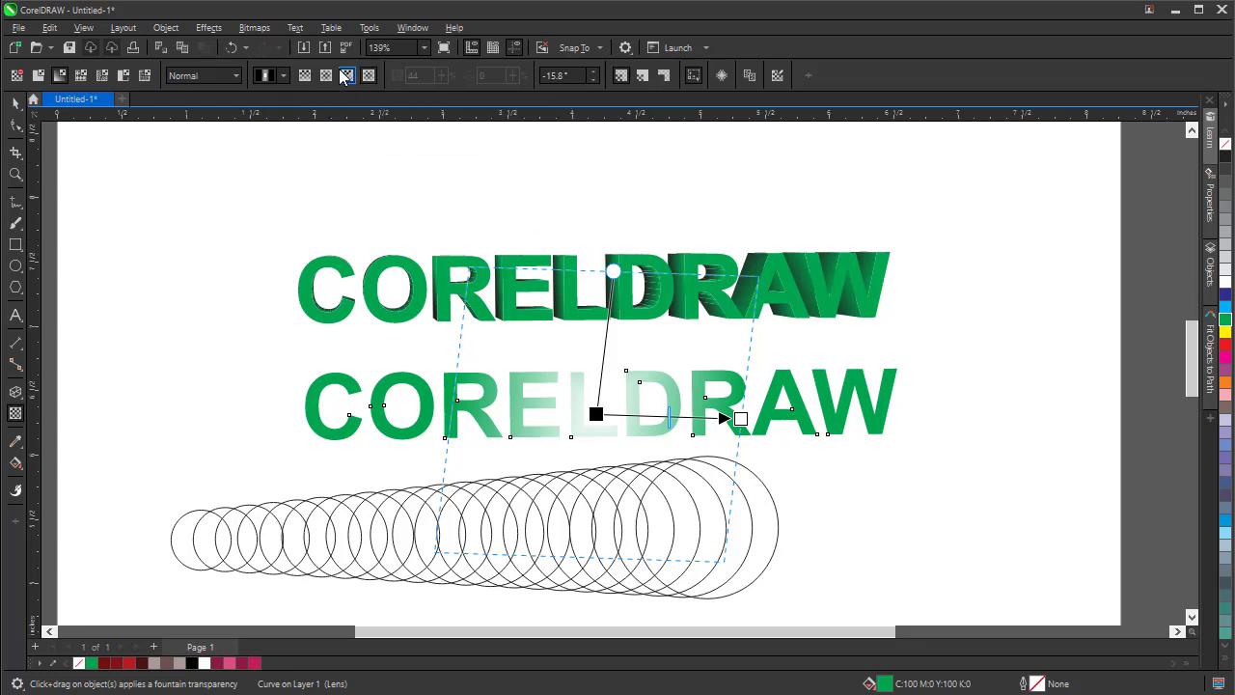
left_click(349, 81)
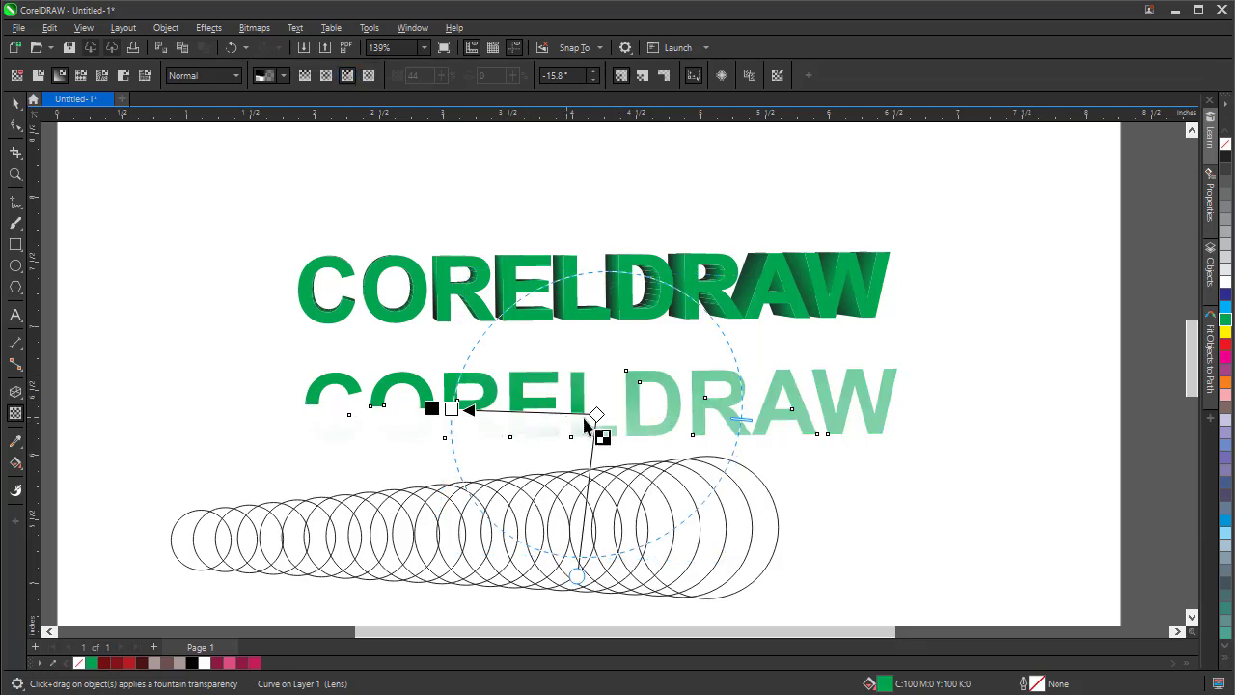
left_click(368, 77)
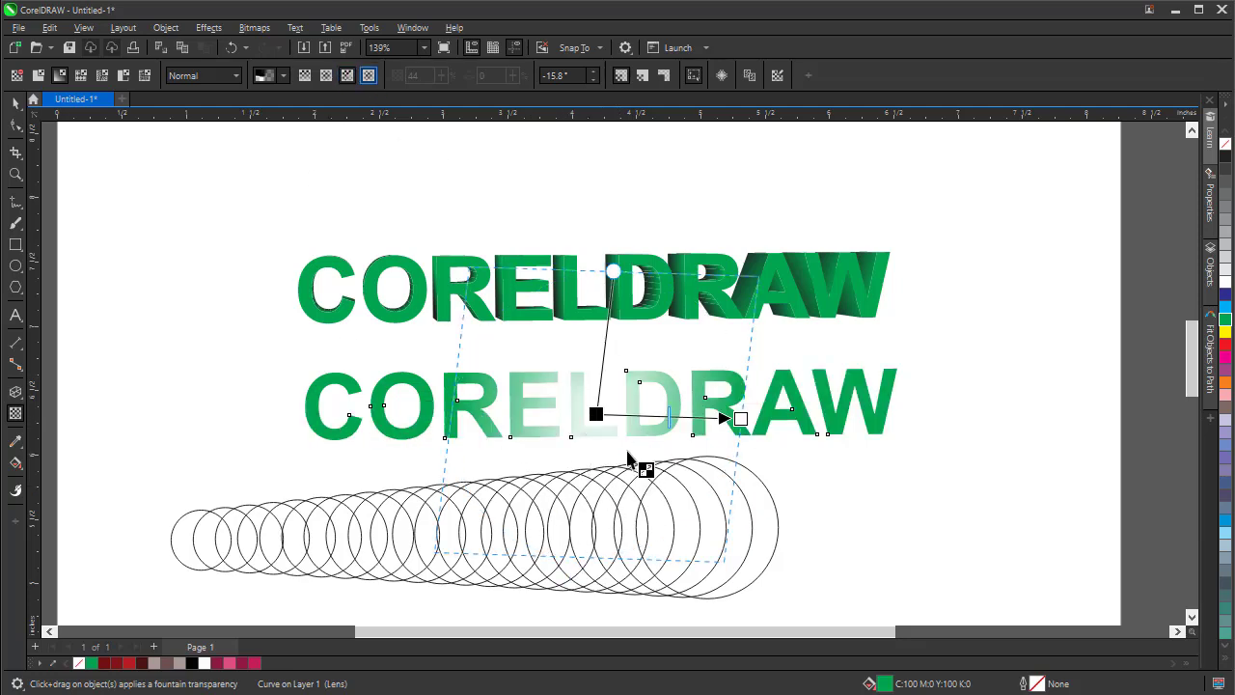
left_click_drag(595, 413, 570, 378)
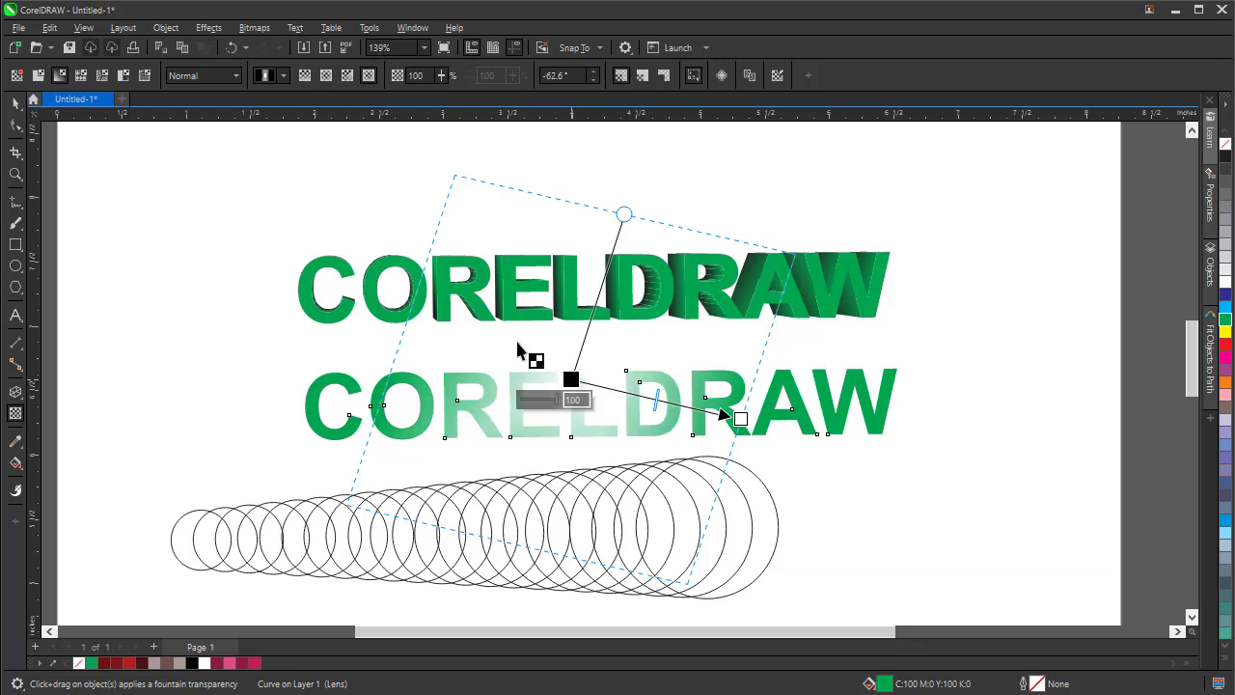
Reapply elliptical fountain transparency to the copy and reposition its center and end handles
left_click(327, 77)
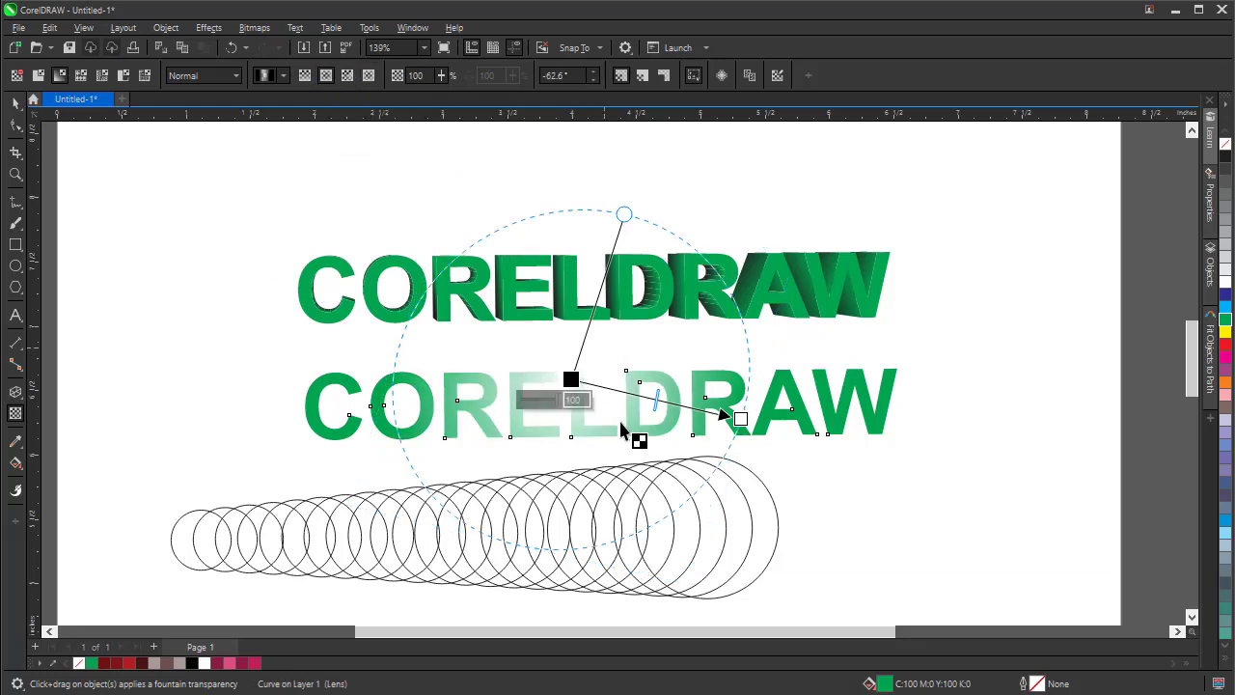
left_click_drag(570, 378, 600, 405)
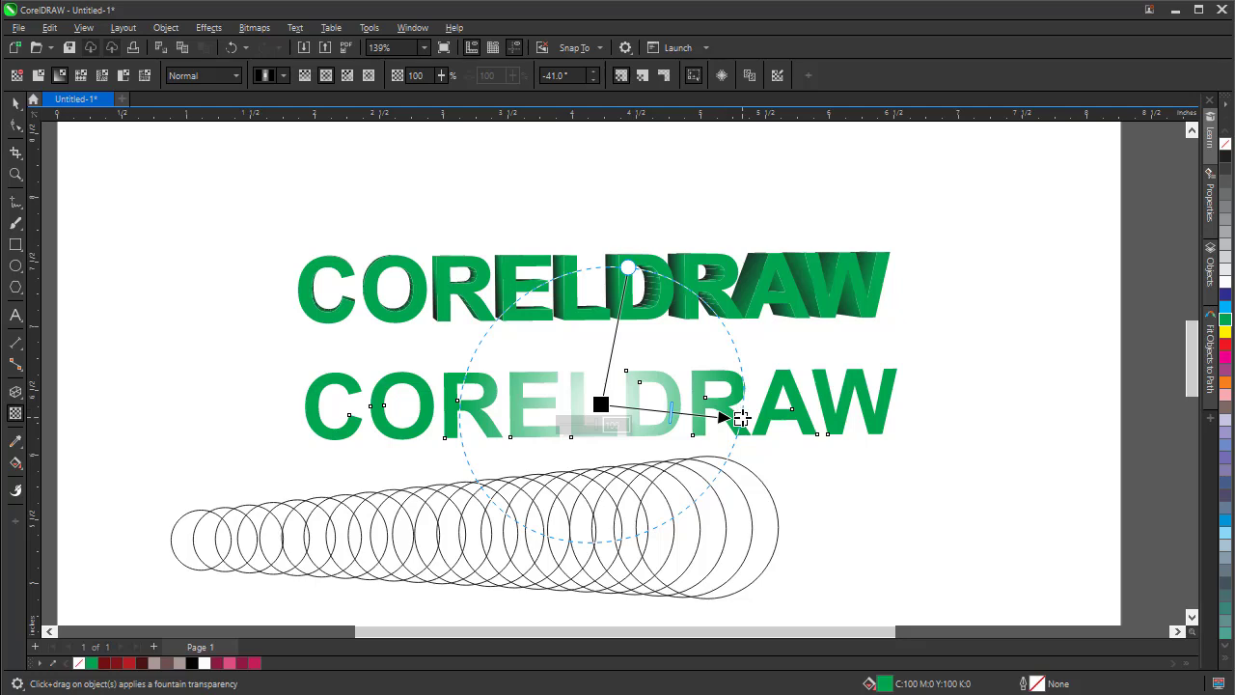
left_click_drag(740, 417, 788, 436)
Set the elliptical transparency to 0 at the center node and 100 at the outer node
left_click(600, 403)
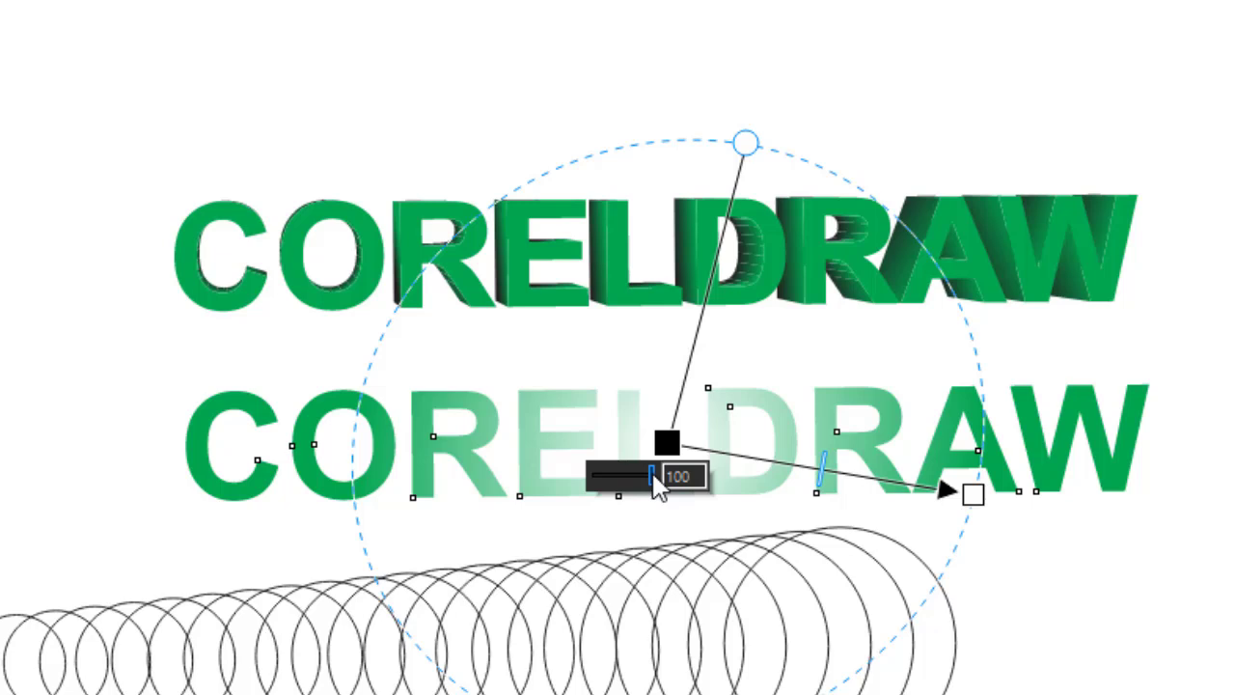
left_click_drag(657, 486, 457, 505)
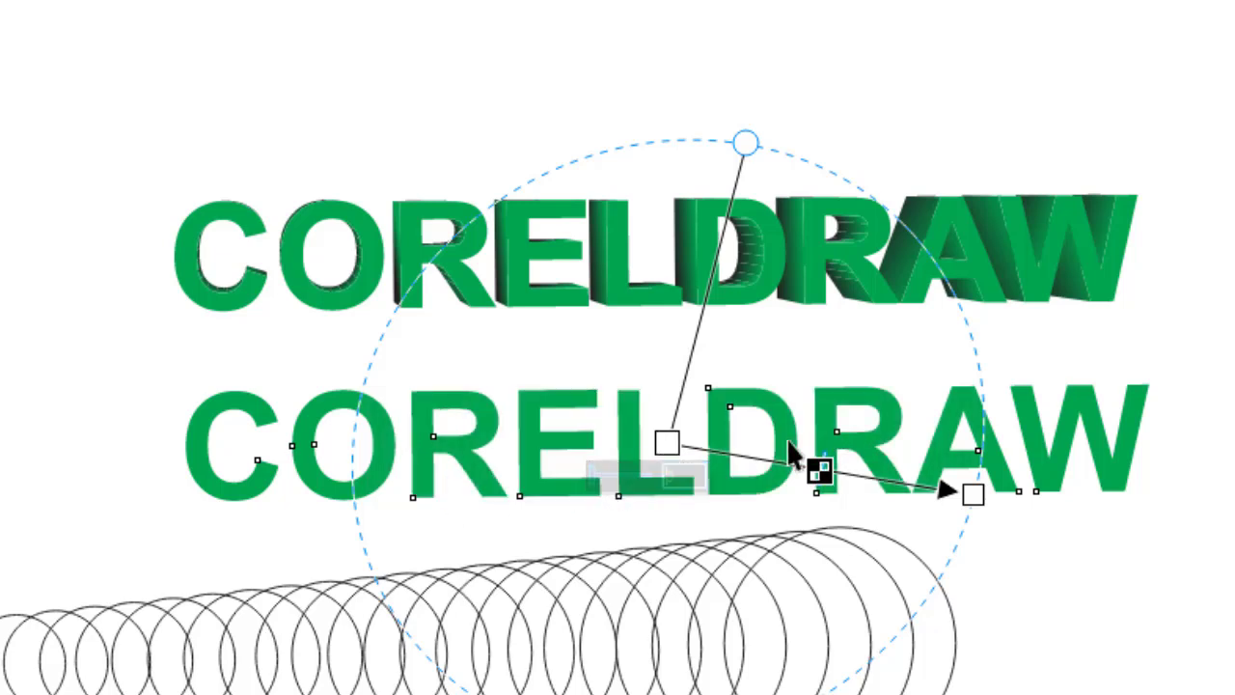
left_click(973, 493)
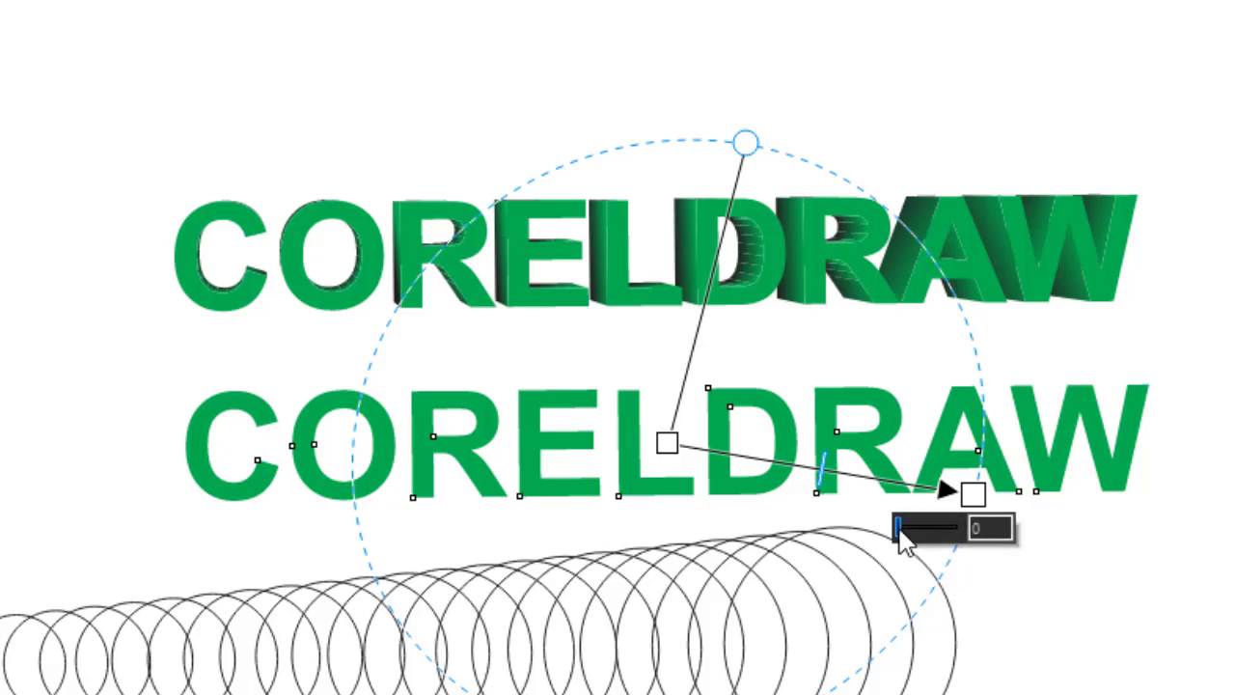
left_click_drag(899, 527, 1101, 480)
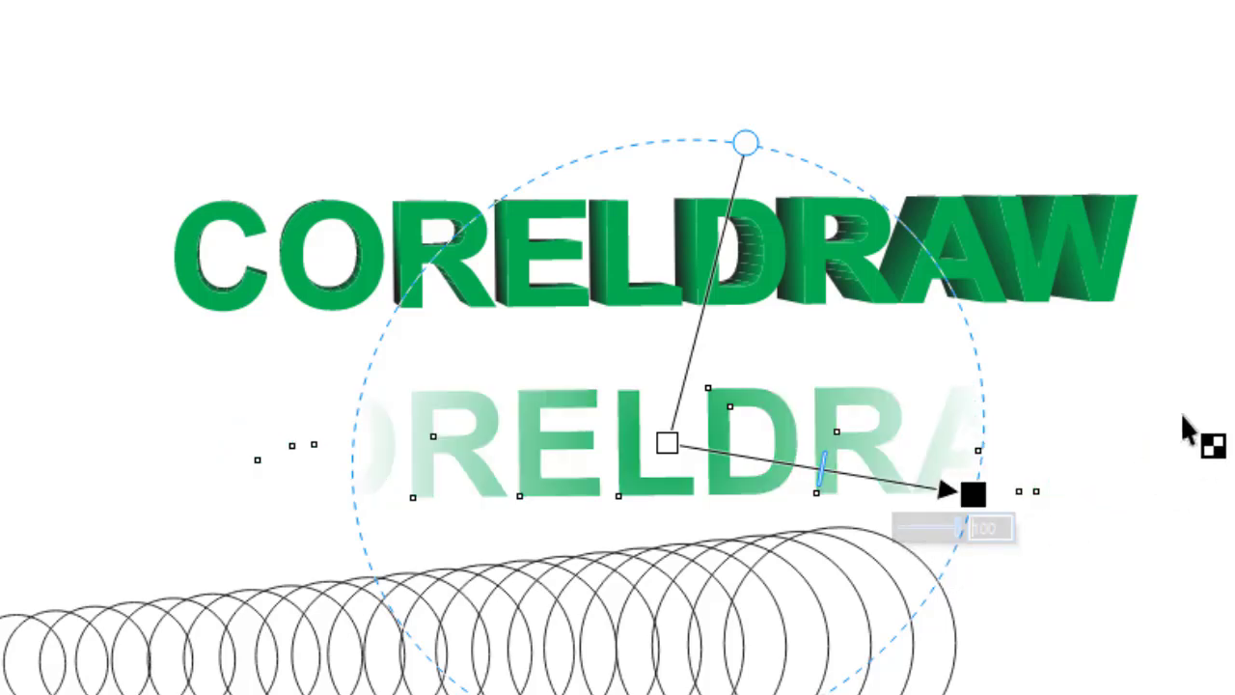